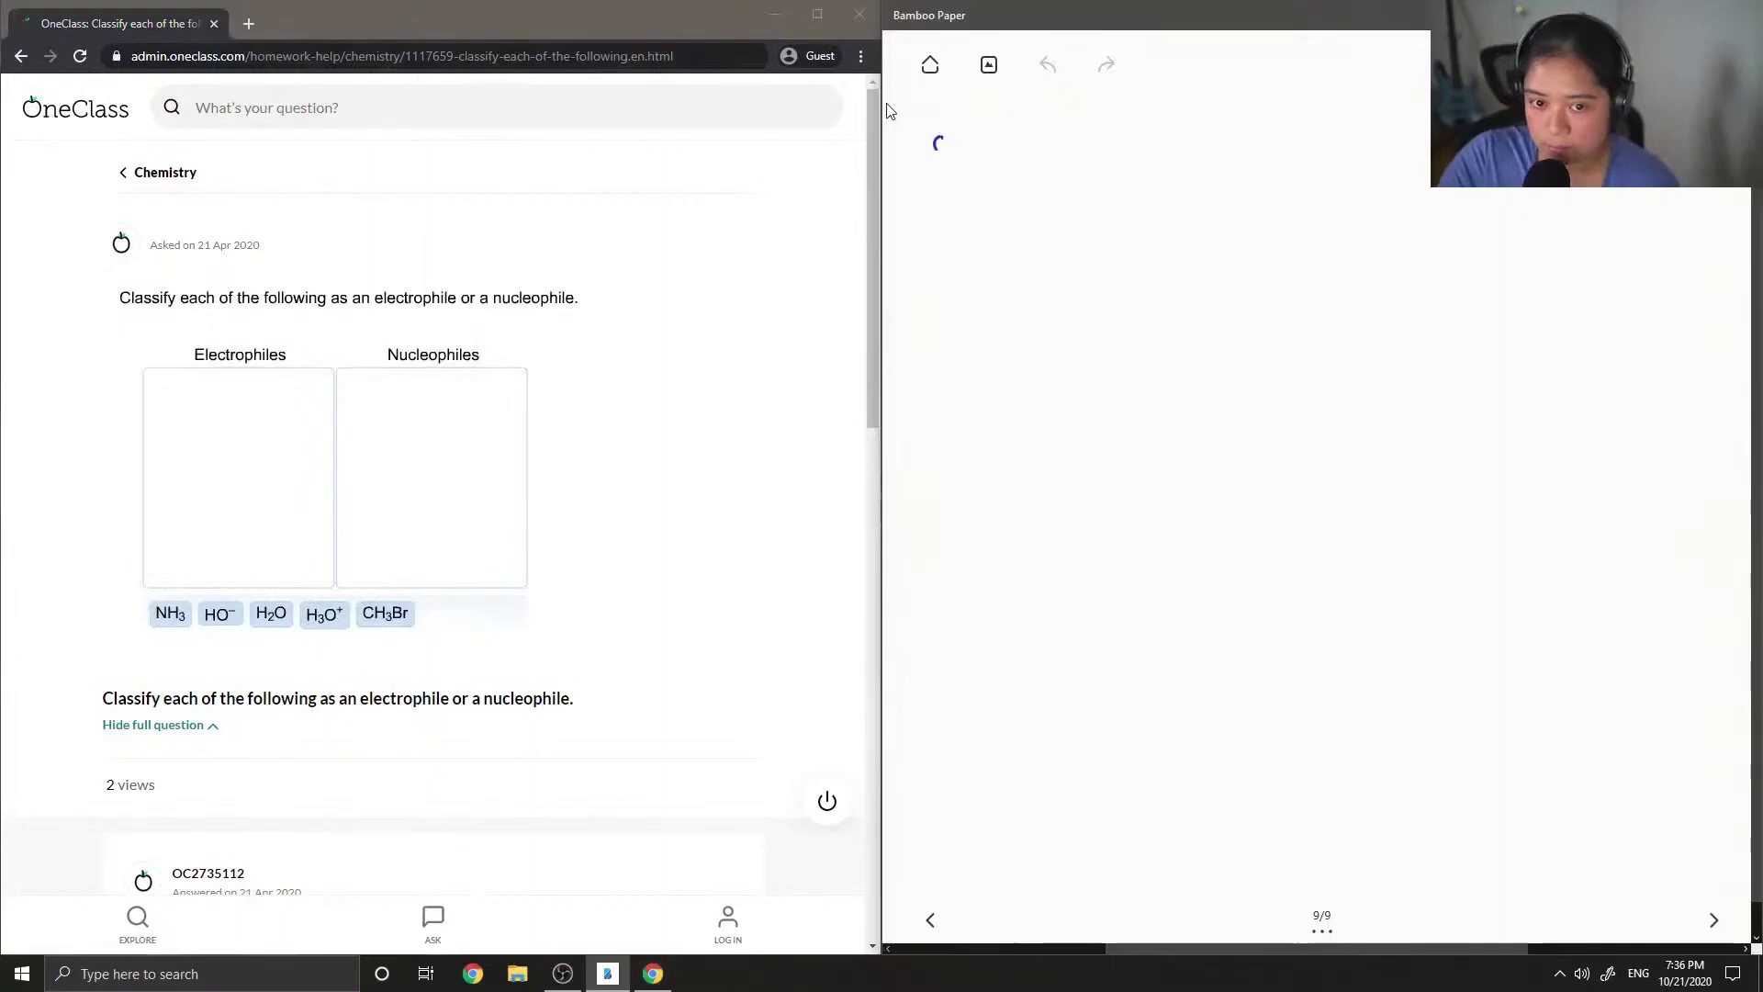
Handwrite '8)' and the heading 'Electrophile (electron loving)' at the top of the page.
mouse_move(936, 133)
left_mouse_down()
mouse_move(945, 121)
mouse_move(972, 150)
left_mouse_up()
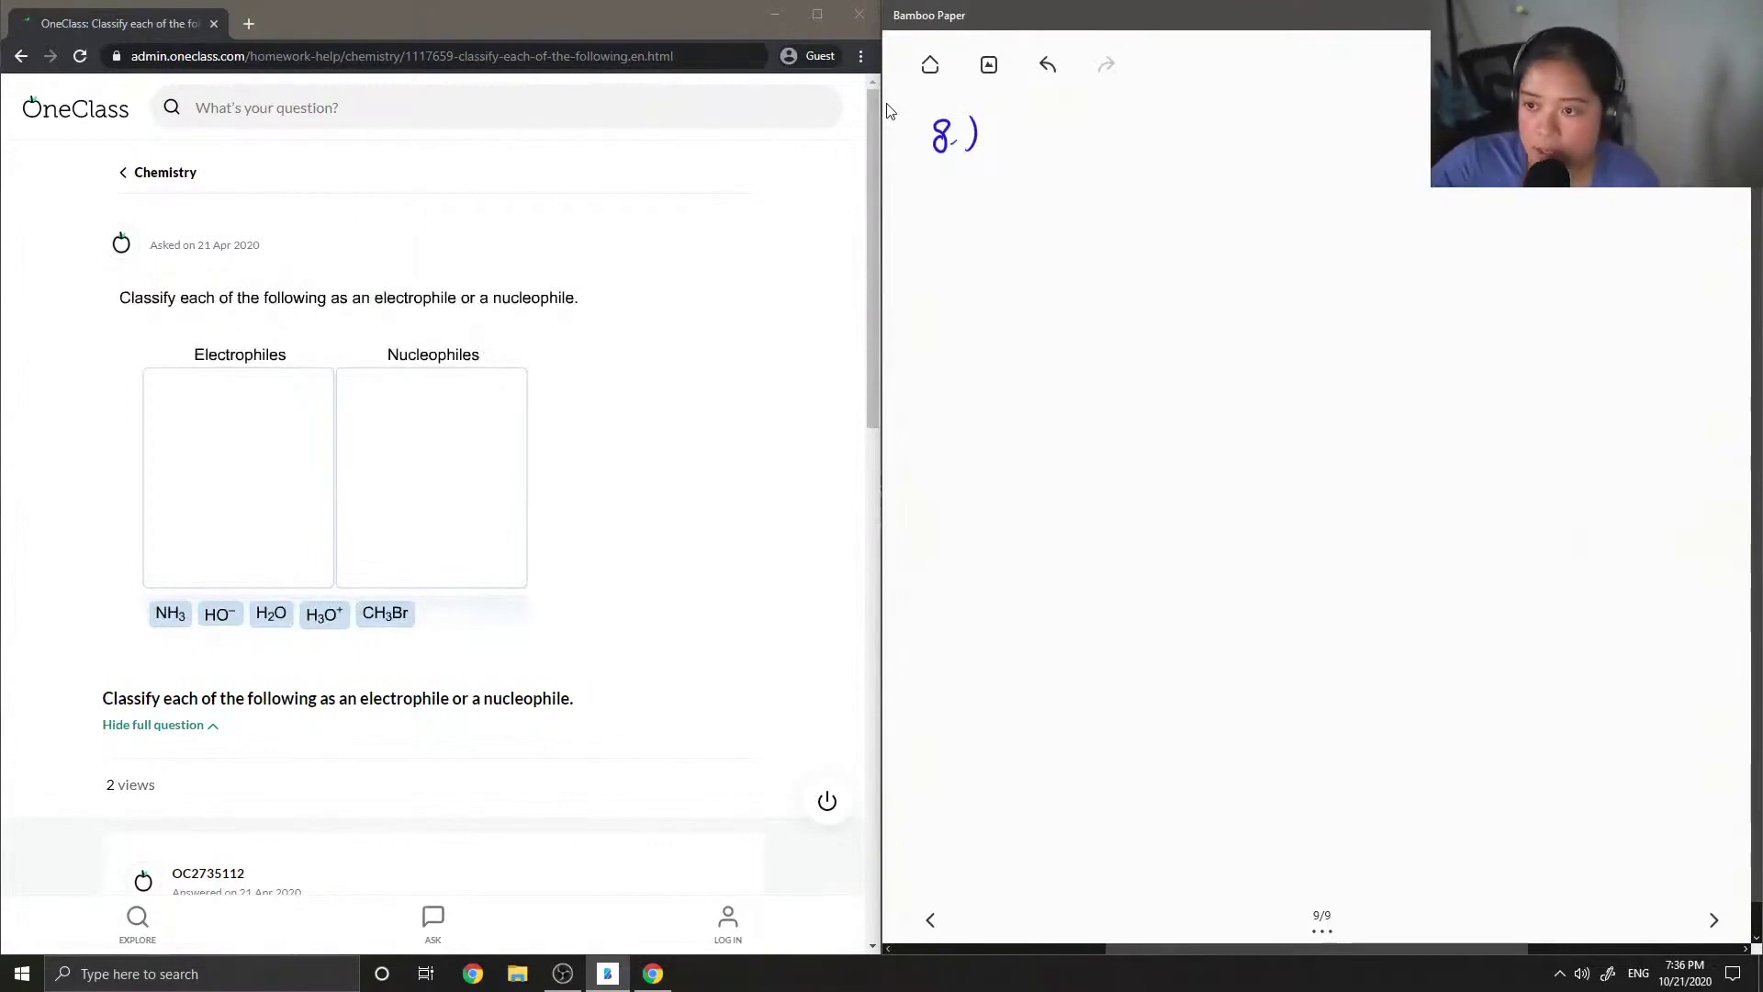
left_click_drag(921, 194, 909, 224)
left_click_drag(909, 224, 919, 210)
mouse_move(931, 196)
left_mouse_down()
mouse_move(931, 223)
mouse_move(972, 226)
left_mouse_up()
left_click_drag(964, 213, 1094, 225)
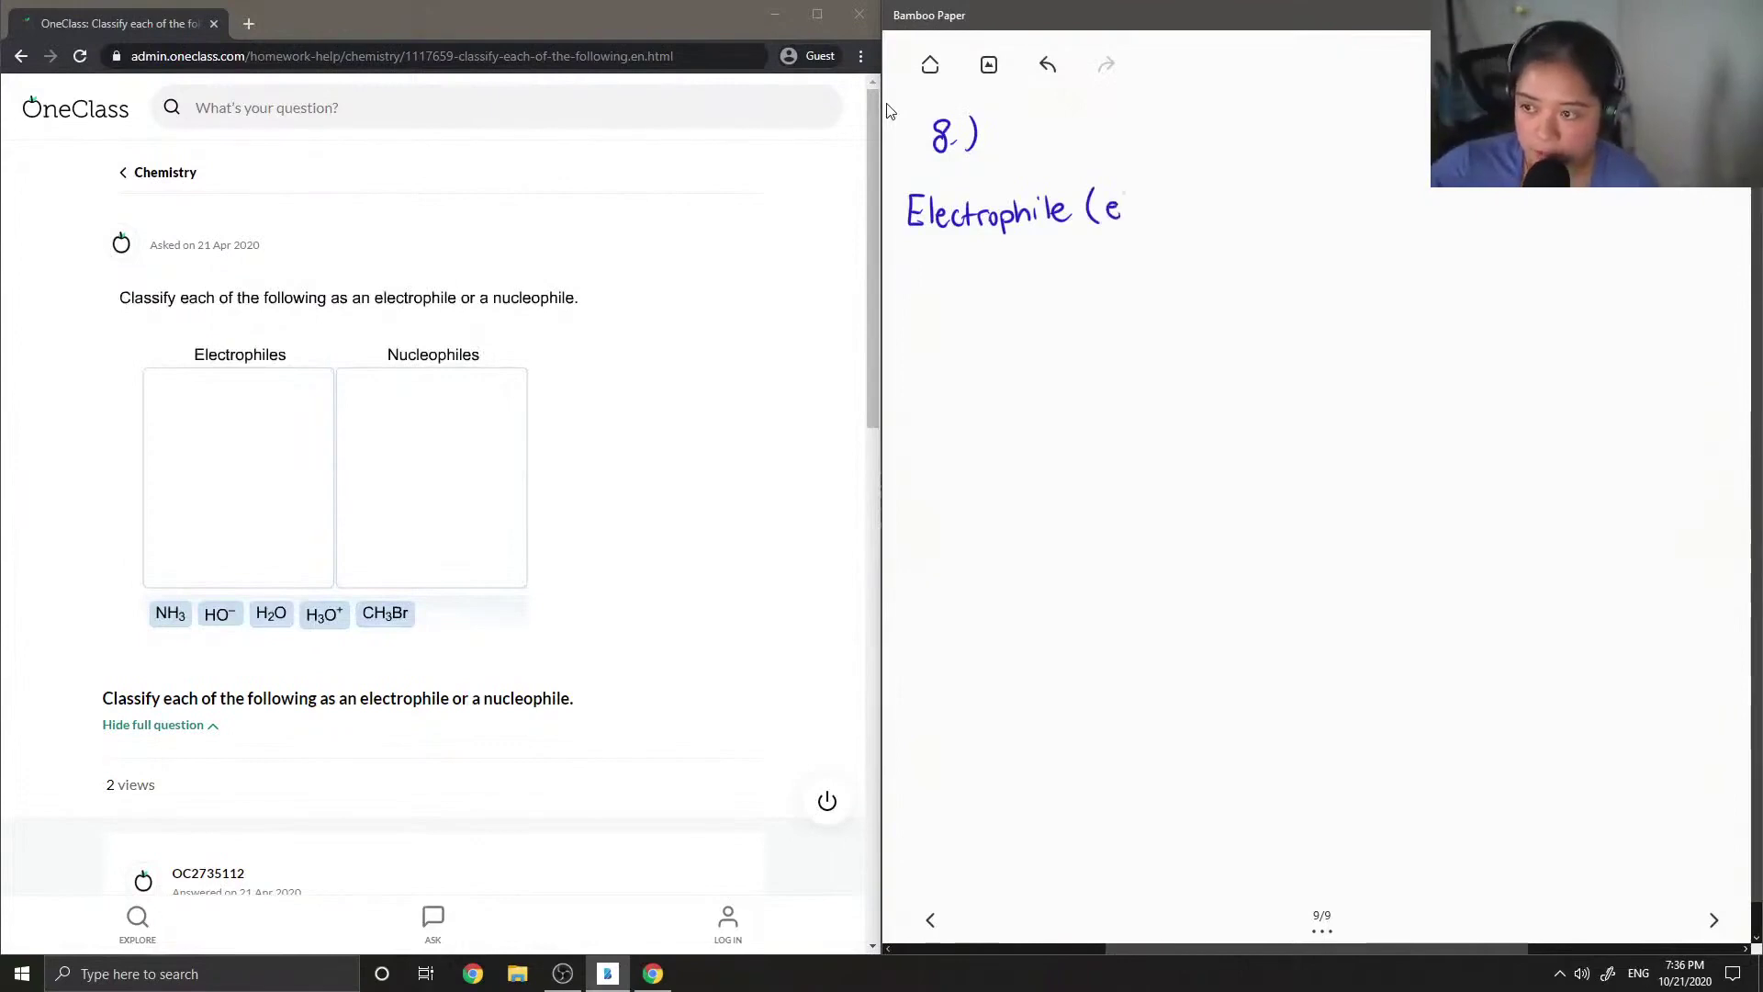
left_click_drag(1125, 217, 1130, 220)
left_click_drag(1136, 212, 1165, 214)
left_click_drag(1159, 202, 1194, 204)
left_click_drag(1198, 214, 1297, 219)
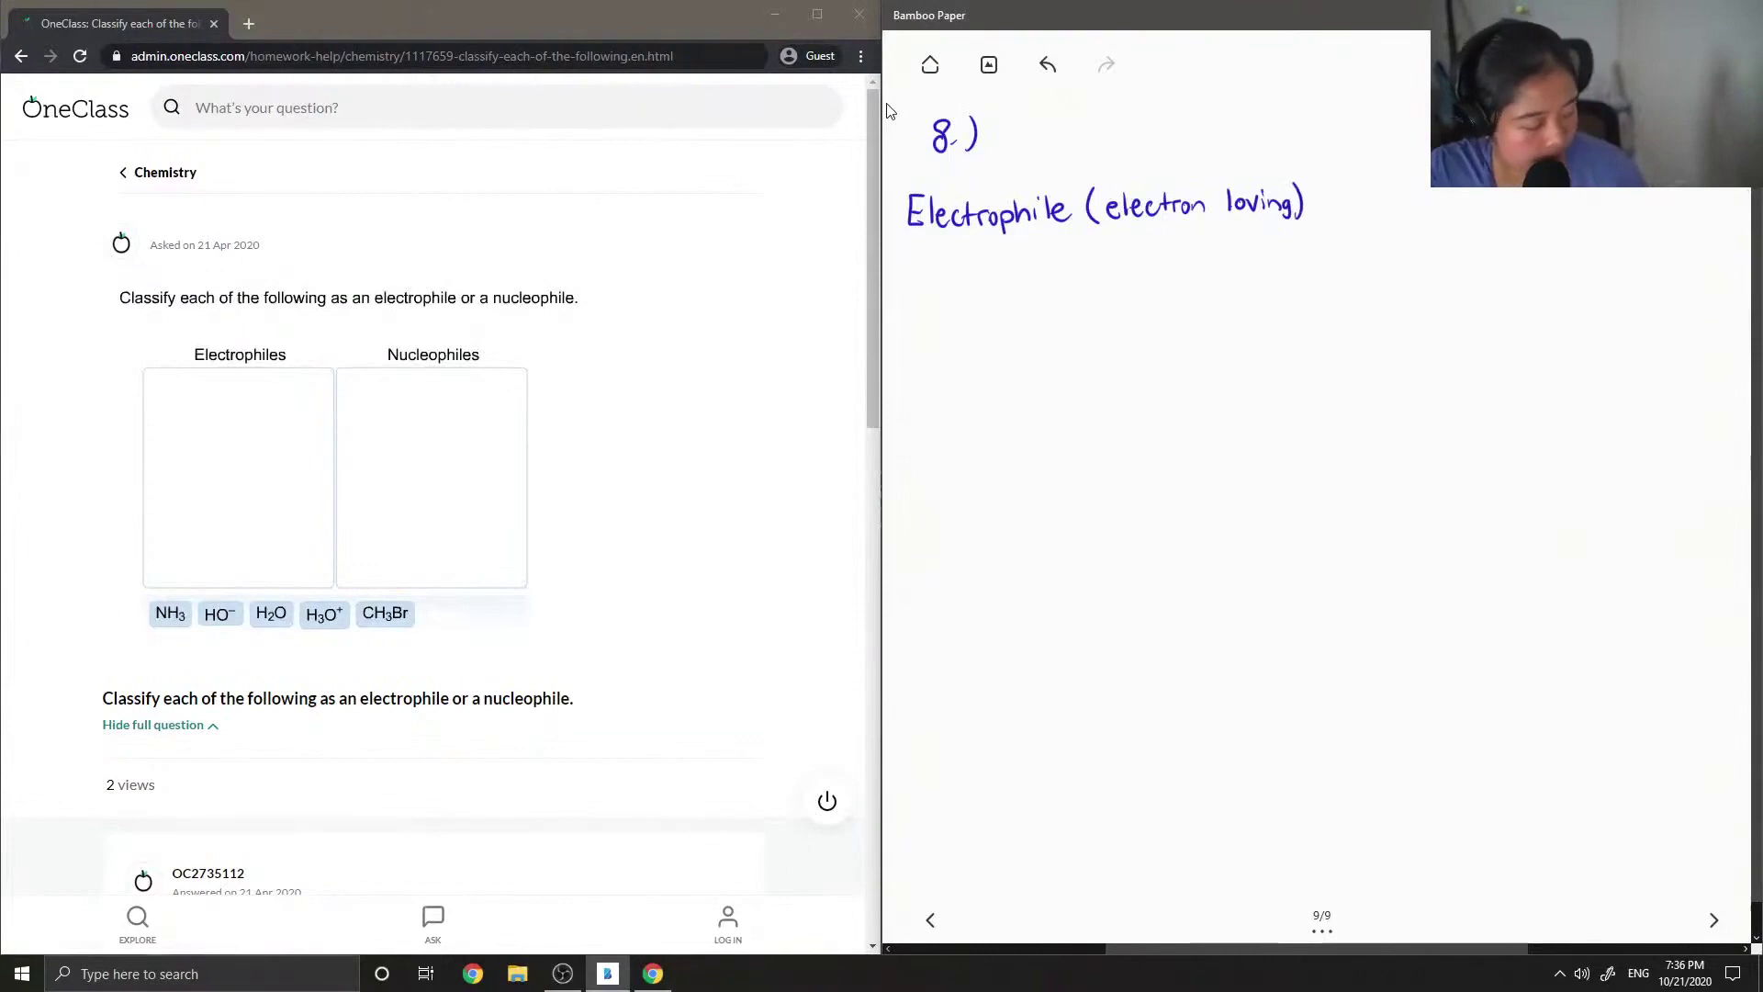
Add the arrow points '→ e⁻ pair acceptors' and '→ empty orbitals' under the heading.
left_click_drag(982, 248, 996, 246)
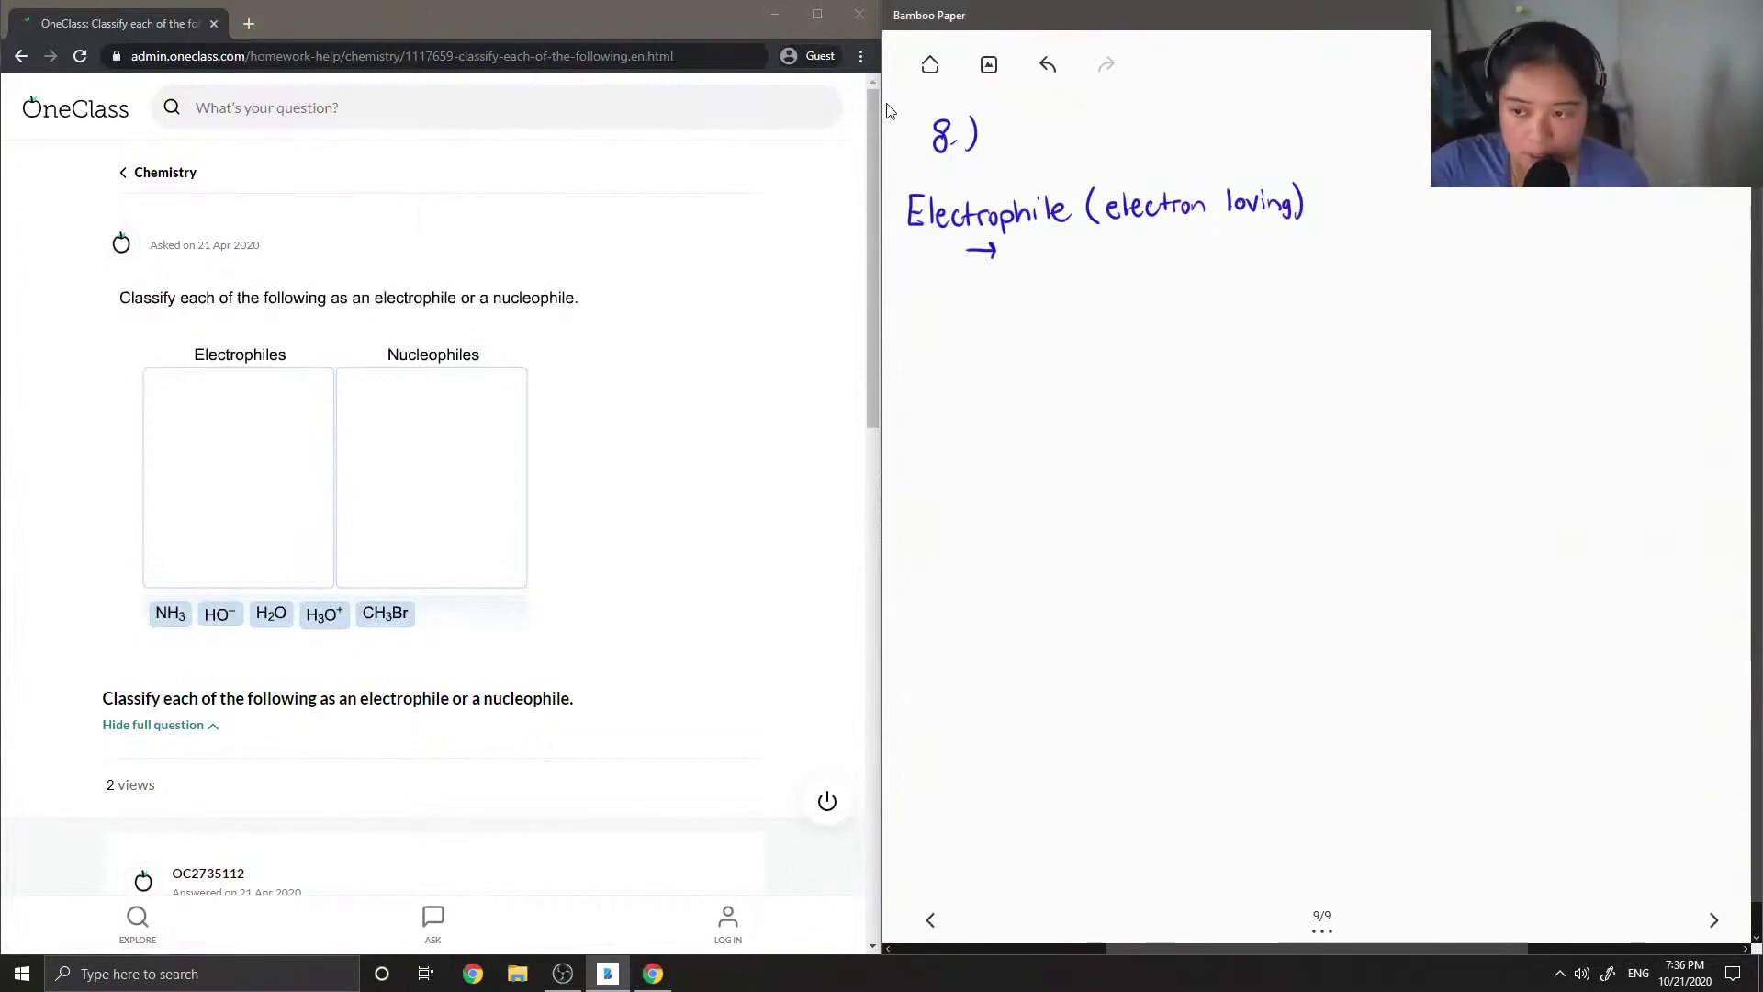
mouse_move(1008, 256)
left_mouse_down()
mouse_move(1112, 243)
mouse_move(1241, 259)
left_mouse_up()
left_click_drag(967, 286, 997, 295)
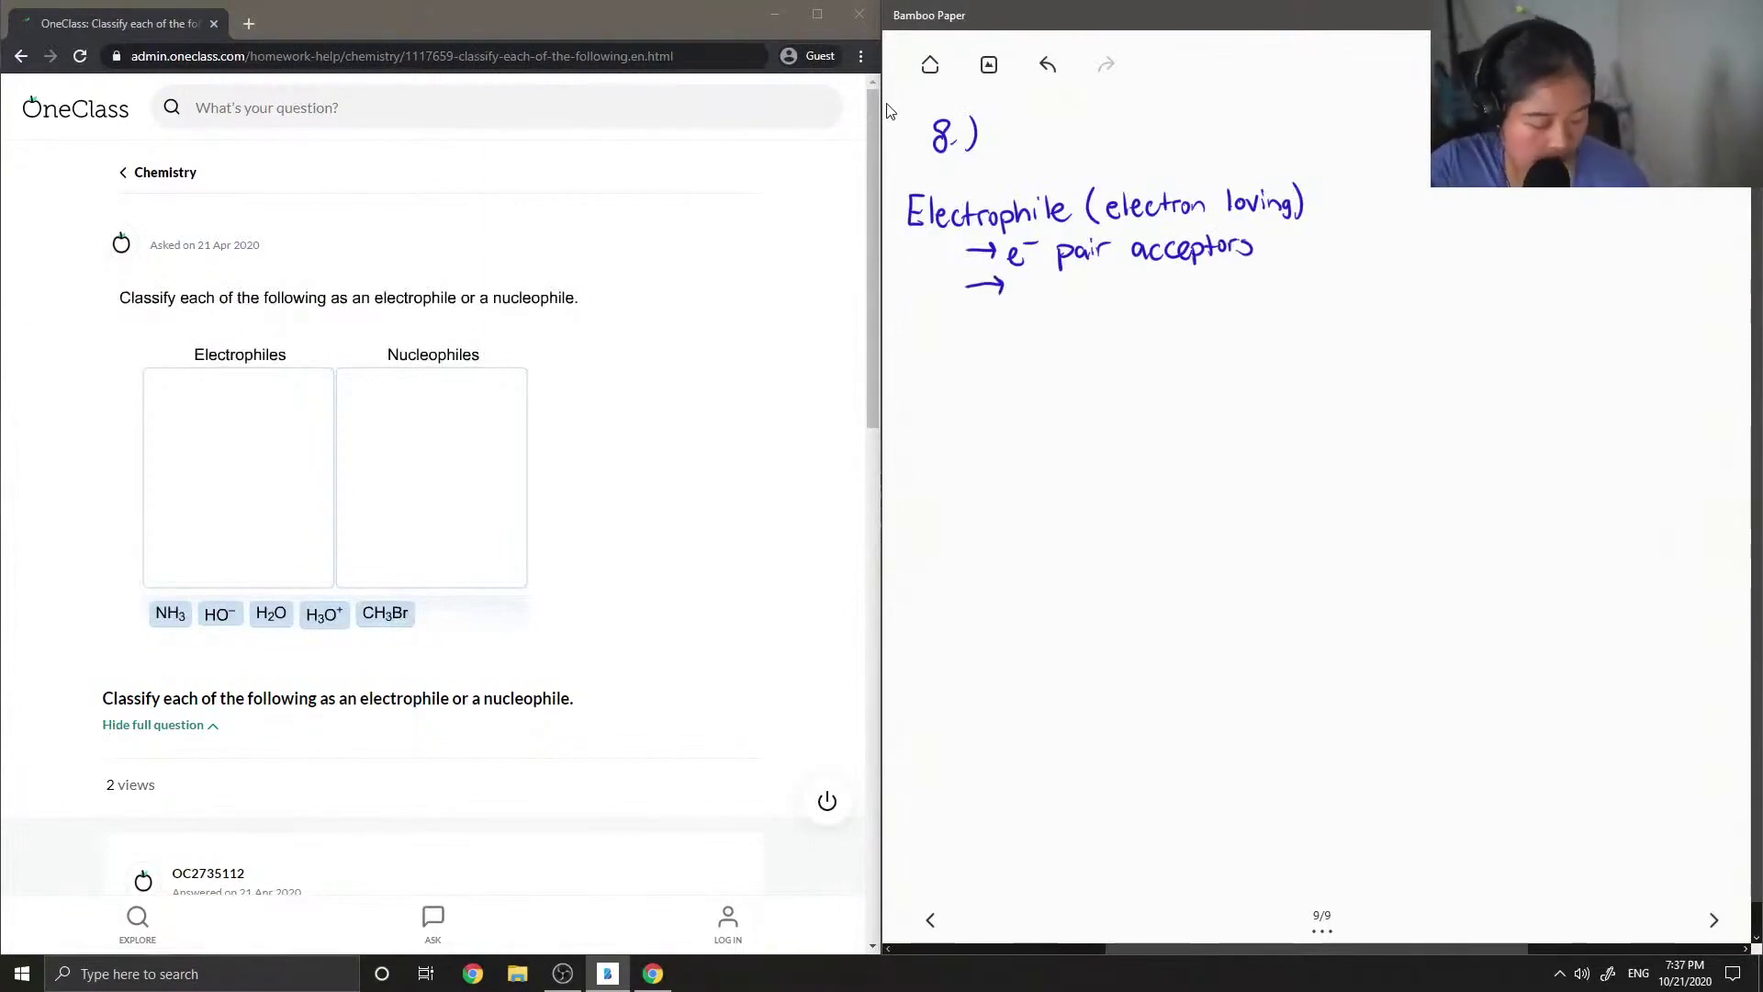
mouse_move(1018, 290)
left_mouse_down()
mouse_move(1063, 307)
mouse_move(1098, 292)
mouse_move(1089, 309)
mouse_move(1149, 288)
mouse_move(1218, 301)
left_mouse_up()
left_click_drag(1230, 285, 1228, 305)
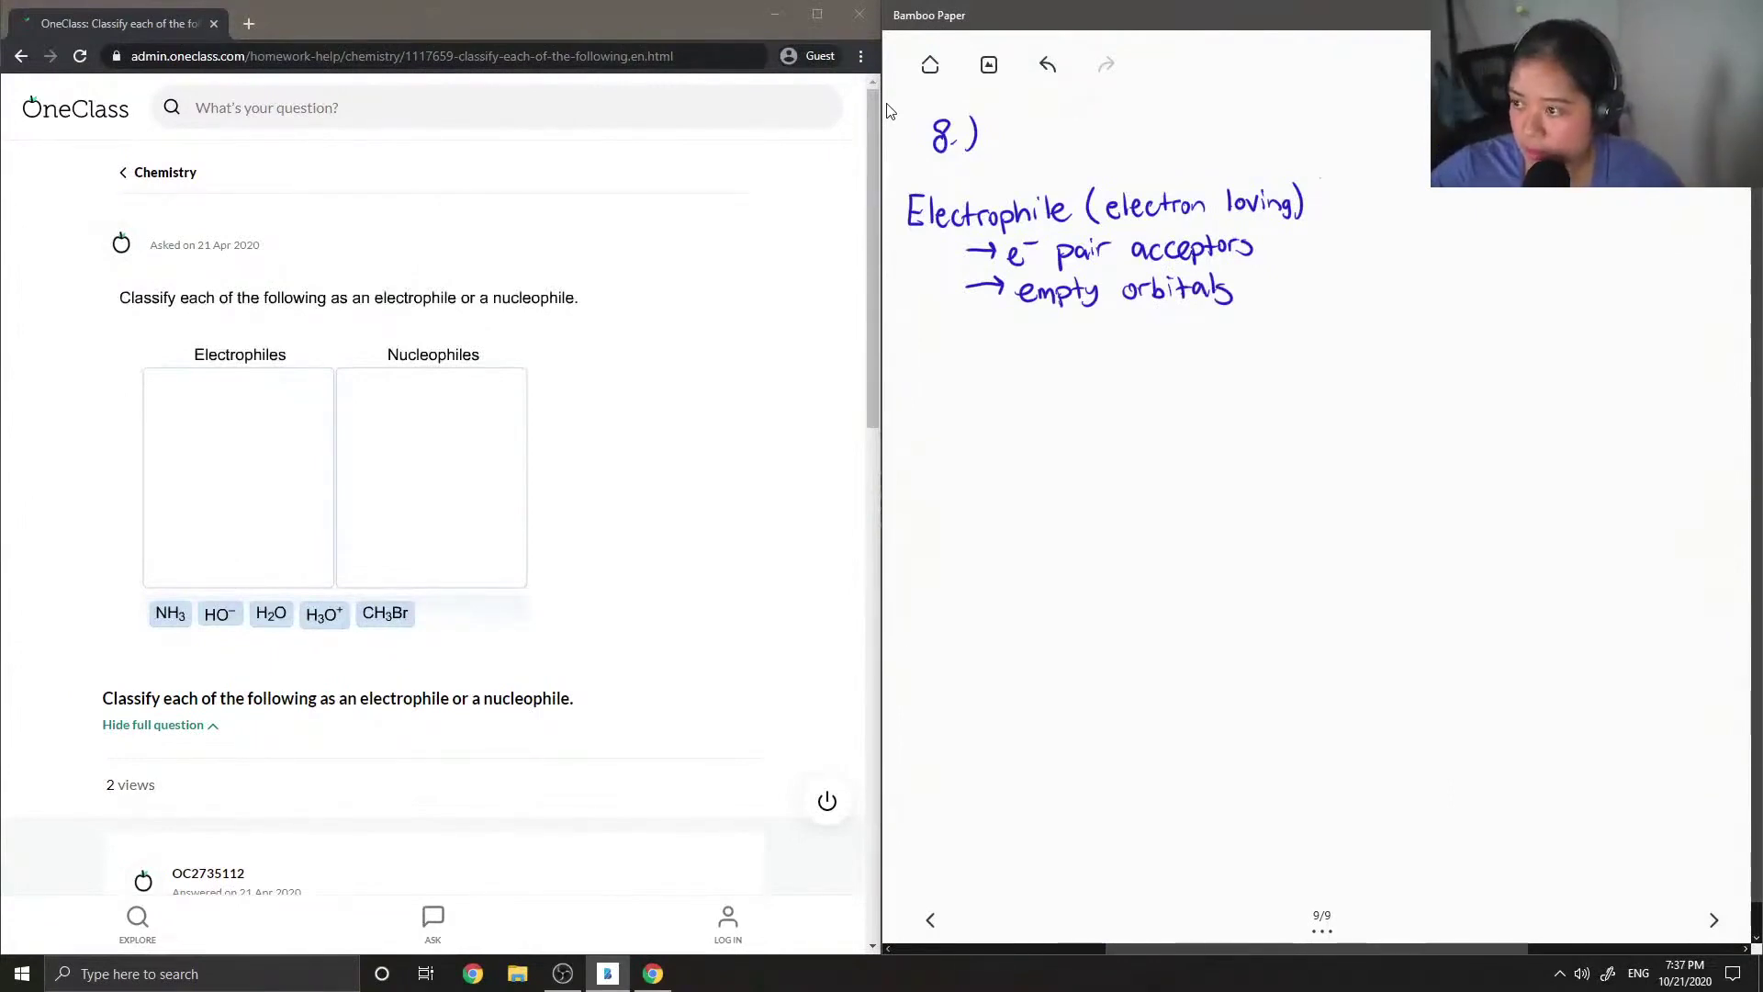
Draw a vertical column divider and write 'Nucleophiles (nucleus loving)' to its right.
left_click_drag(1320, 180, 1286, 824)
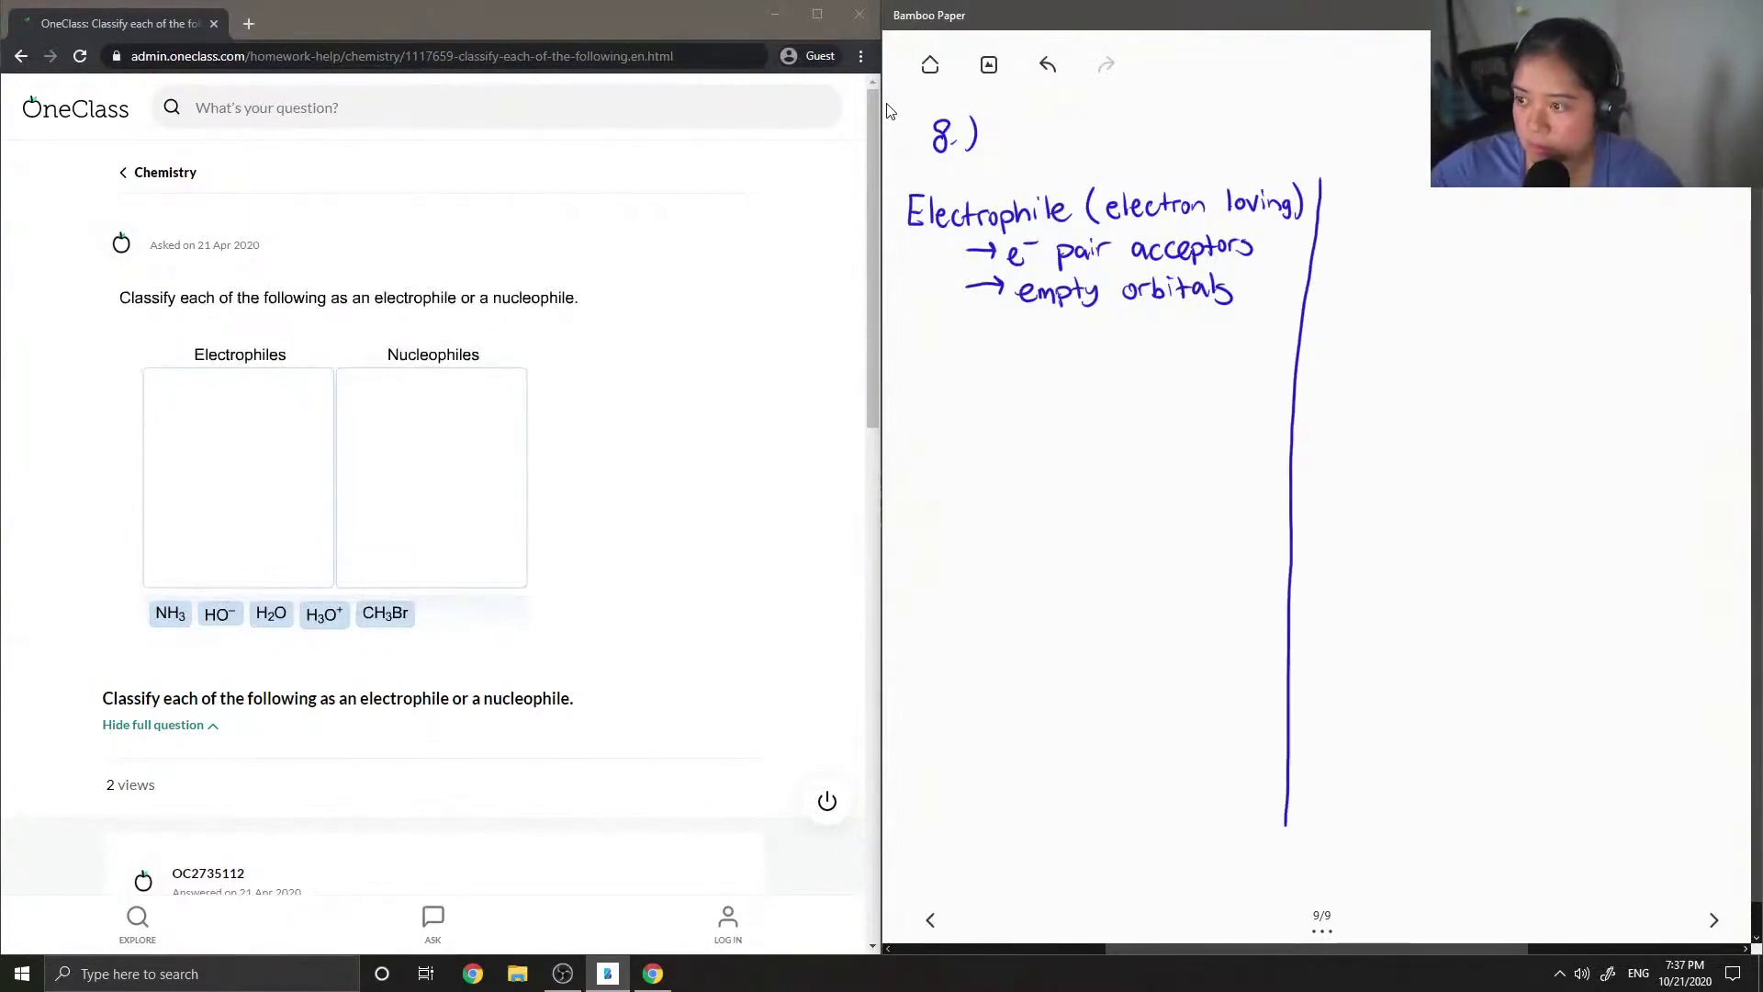
mouse_move(1347, 188)
left_mouse_down()
mouse_move(1377, 211)
mouse_move(1473, 198)
left_mouse_up()
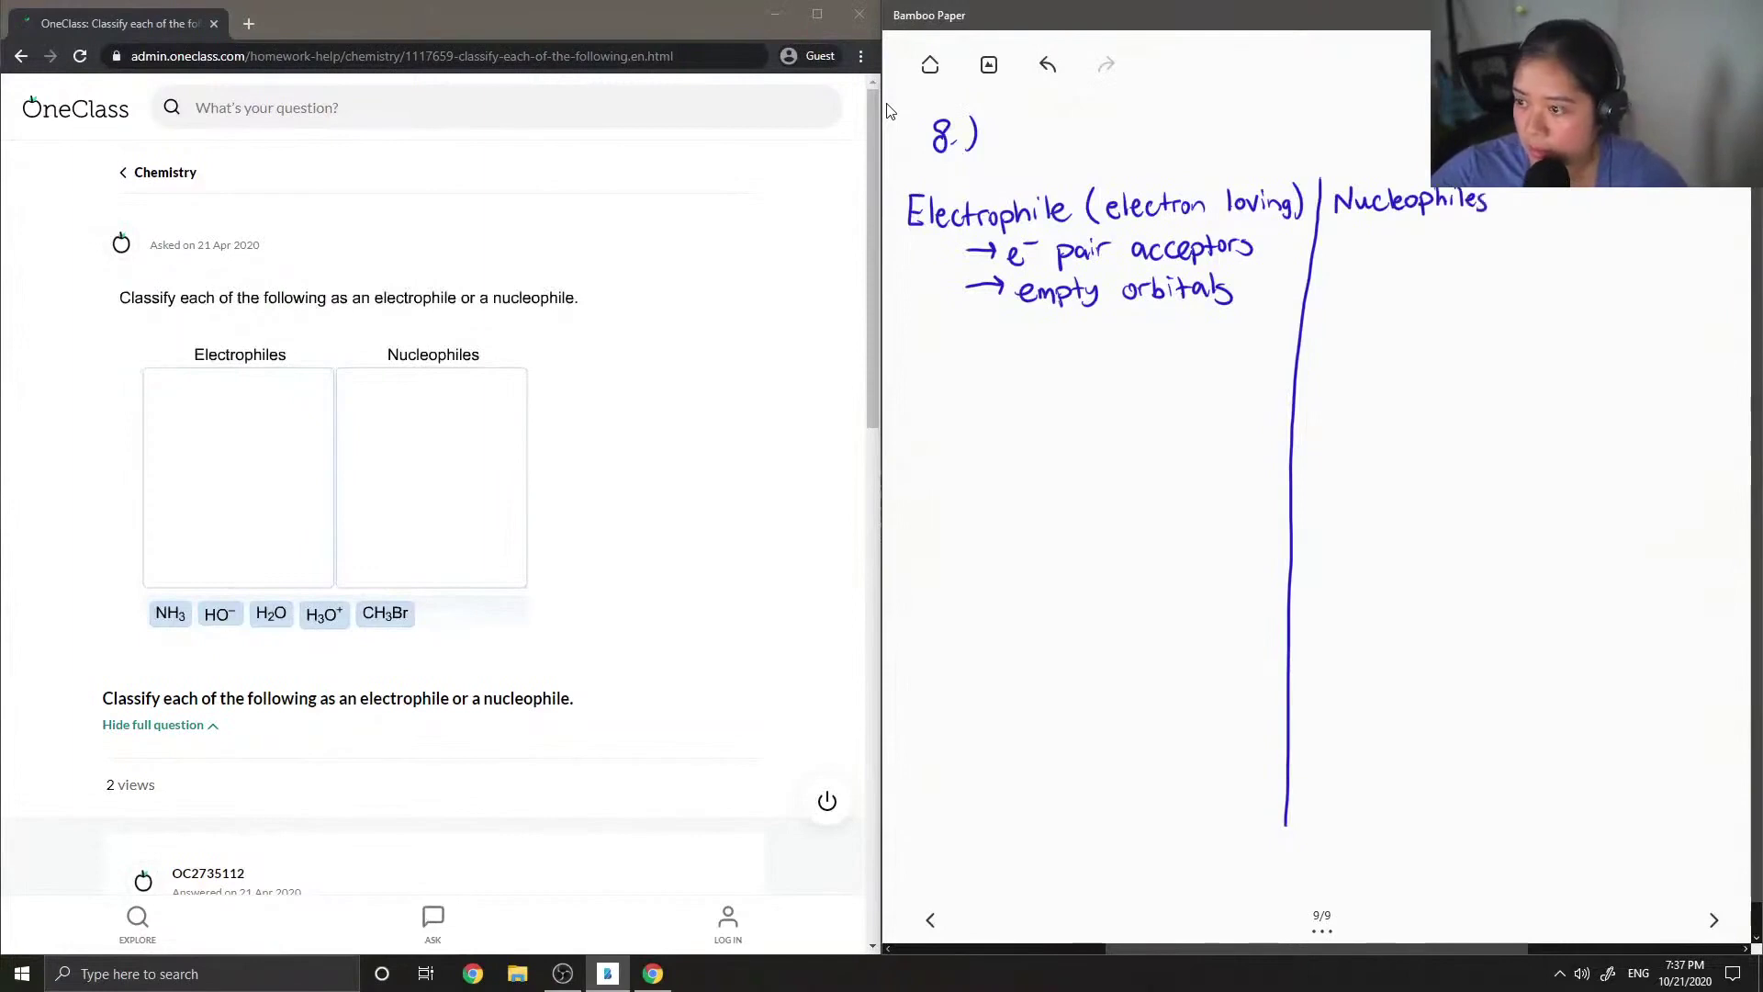
left_click_drag(1346, 224, 1344, 254)
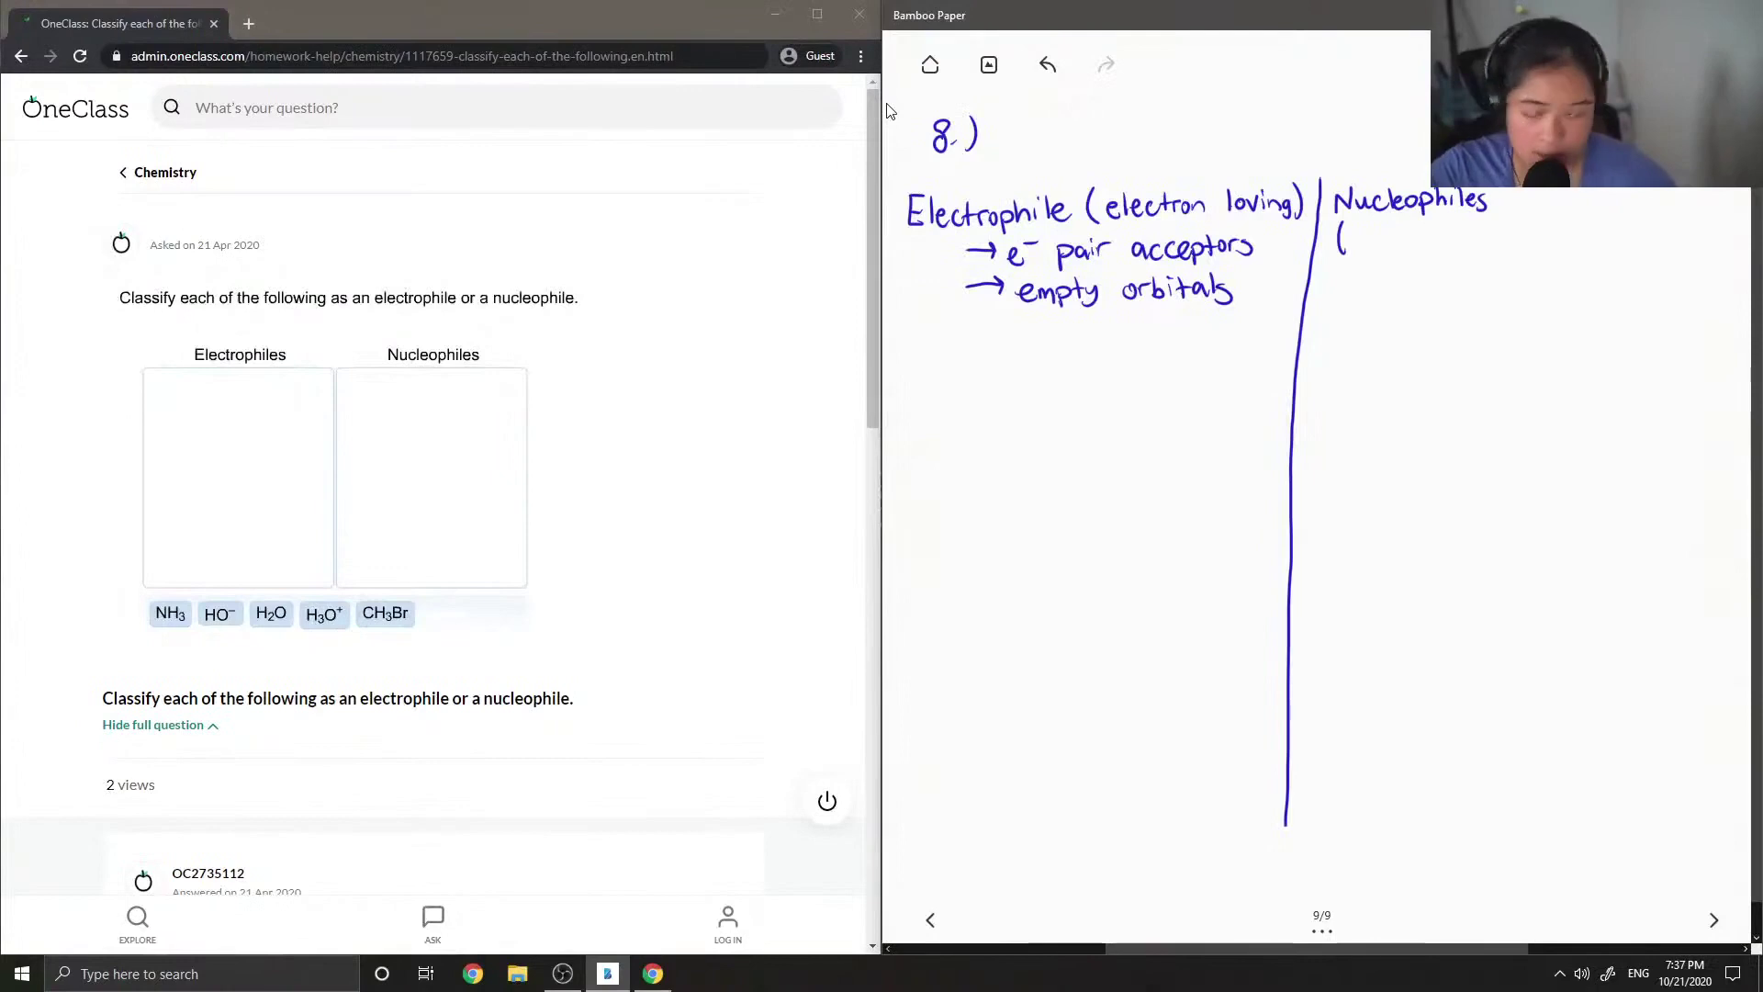
left_click_drag(1394, 234, 1466, 248)
left_click_drag(1480, 235, 1544, 246)
List '→ e⁻ pair donors' and 'have non-bonding e⁻', then rule a line under both headings.
left_click_drag(1339, 274, 1460, 286)
left_click_drag(1465, 274, 1528, 287)
left_click_drag(1532, 275, 1590, 286)
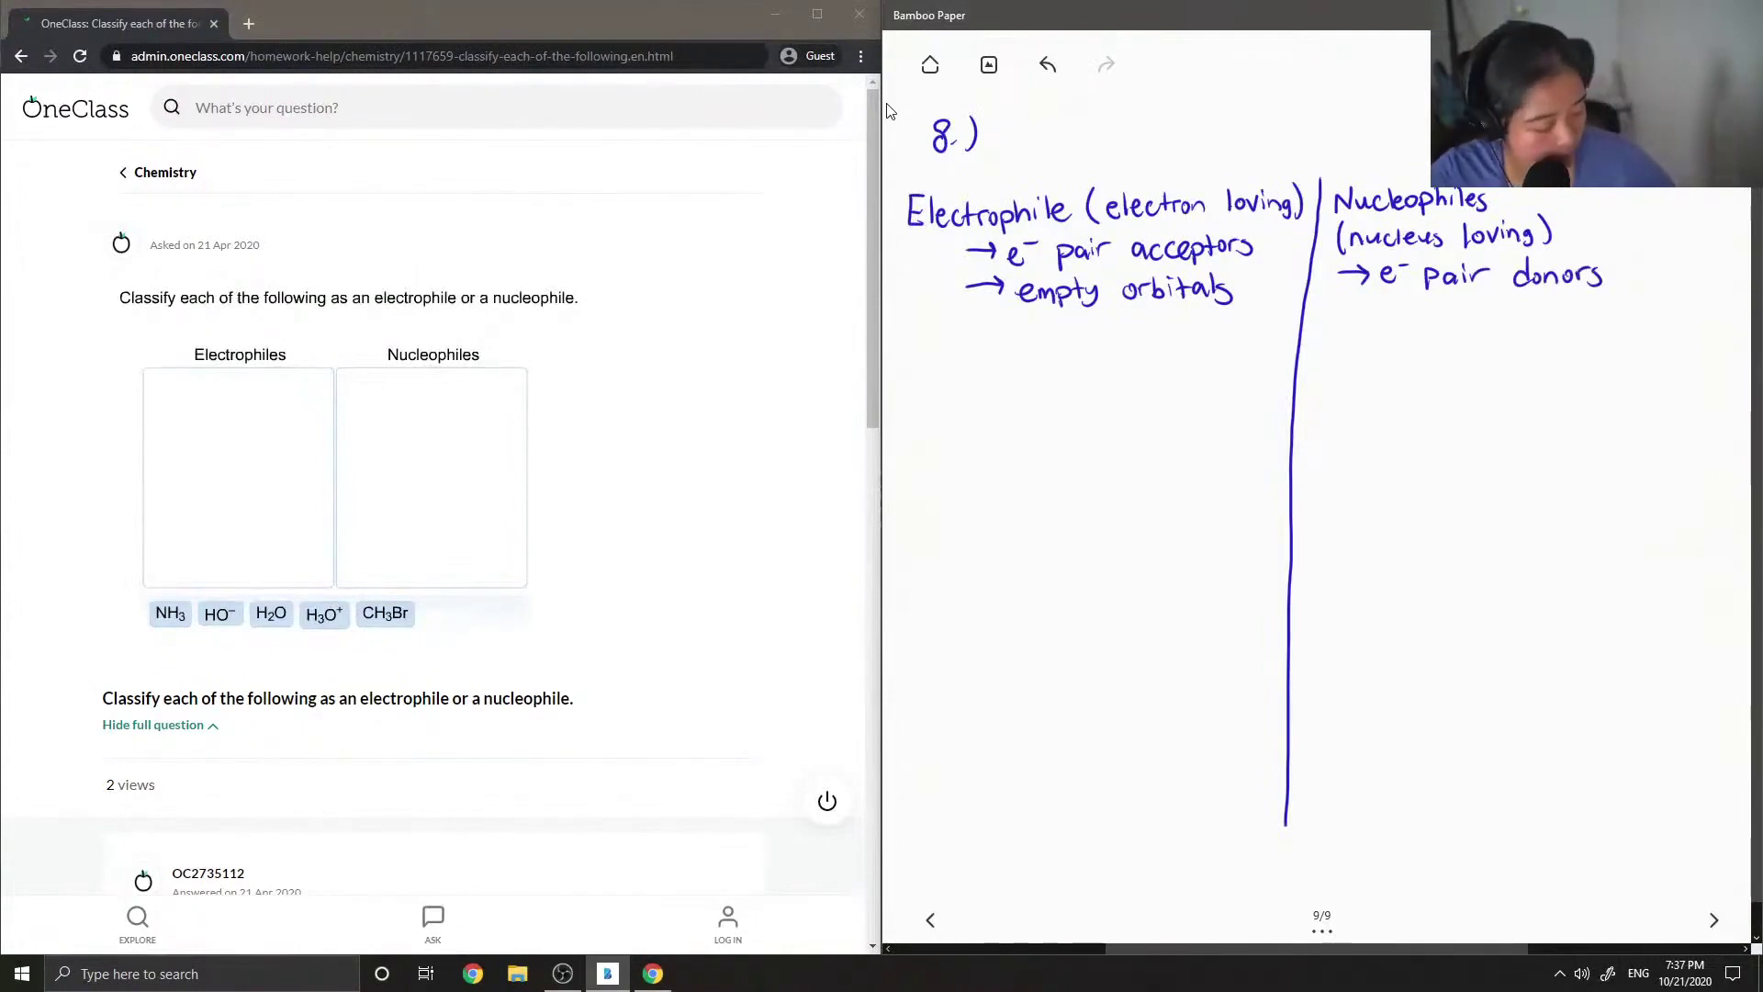
left_click_drag(1334, 305, 1476, 323)
left_click_drag(1491, 321, 1507, 323)
left_click_drag(1508, 316, 1552, 318)
mouse_move(1565, 312)
left_mouse_down()
mouse_move(1591, 335)
mouse_move(1640, 324)
left_mouse_up()
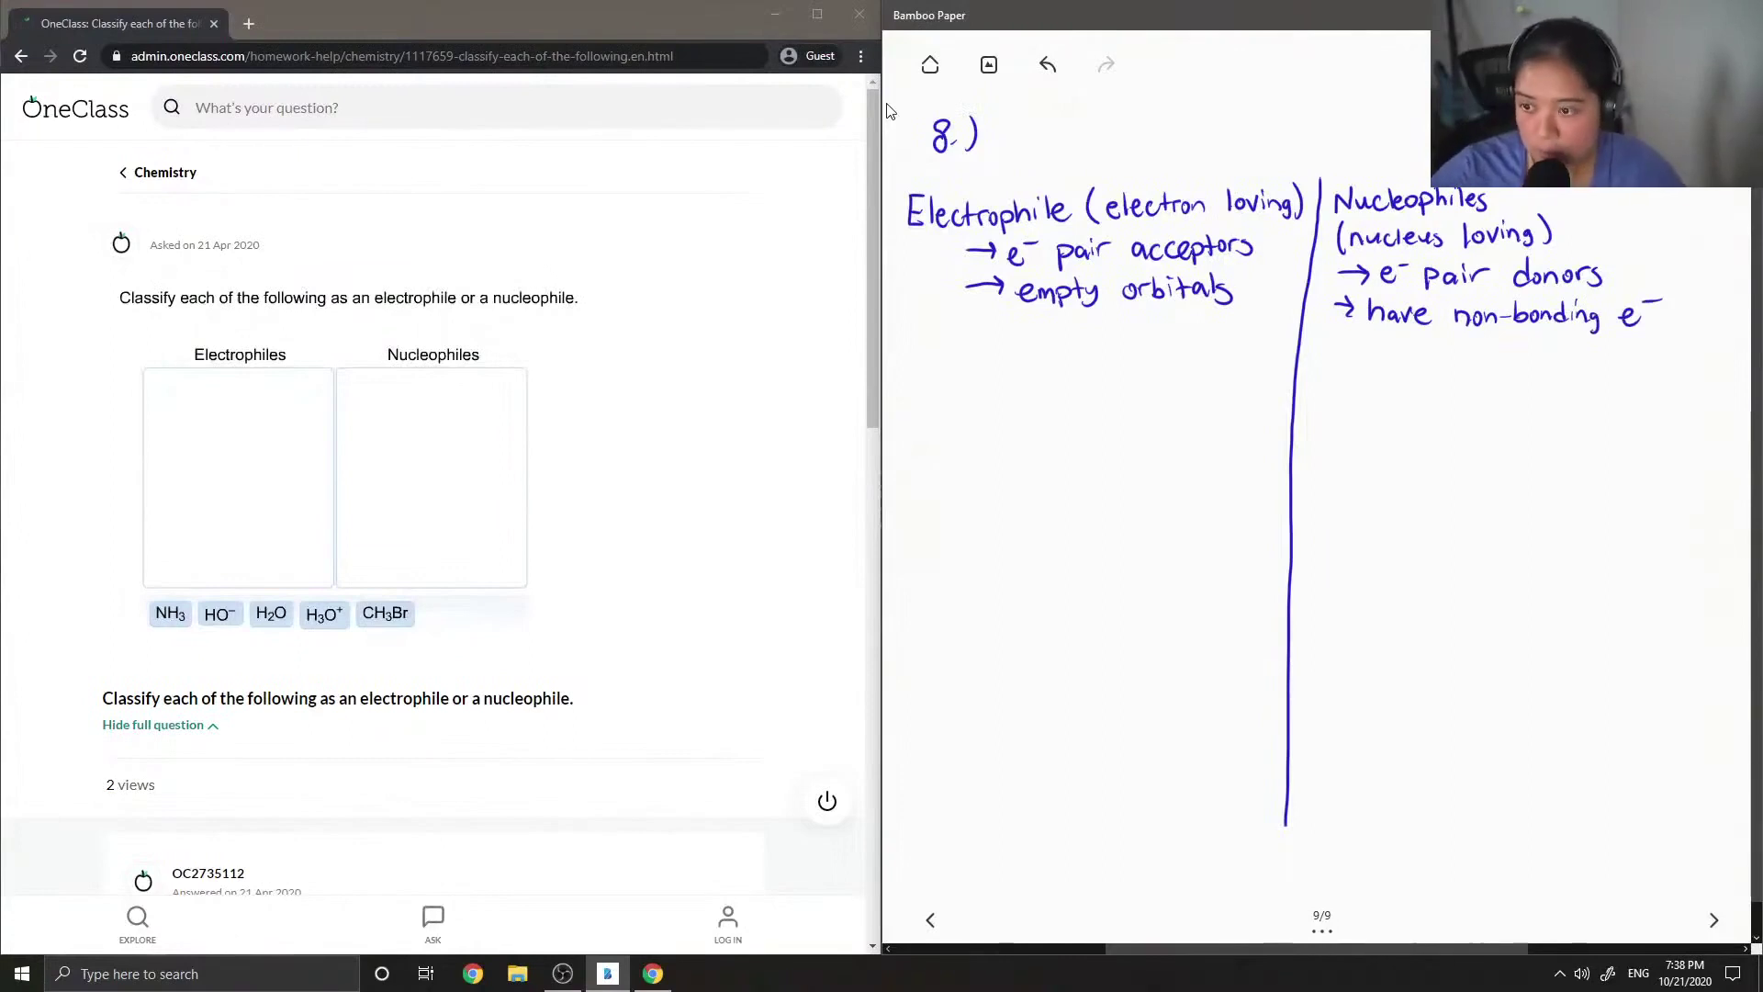
left_click_drag(913, 348, 1677, 340)
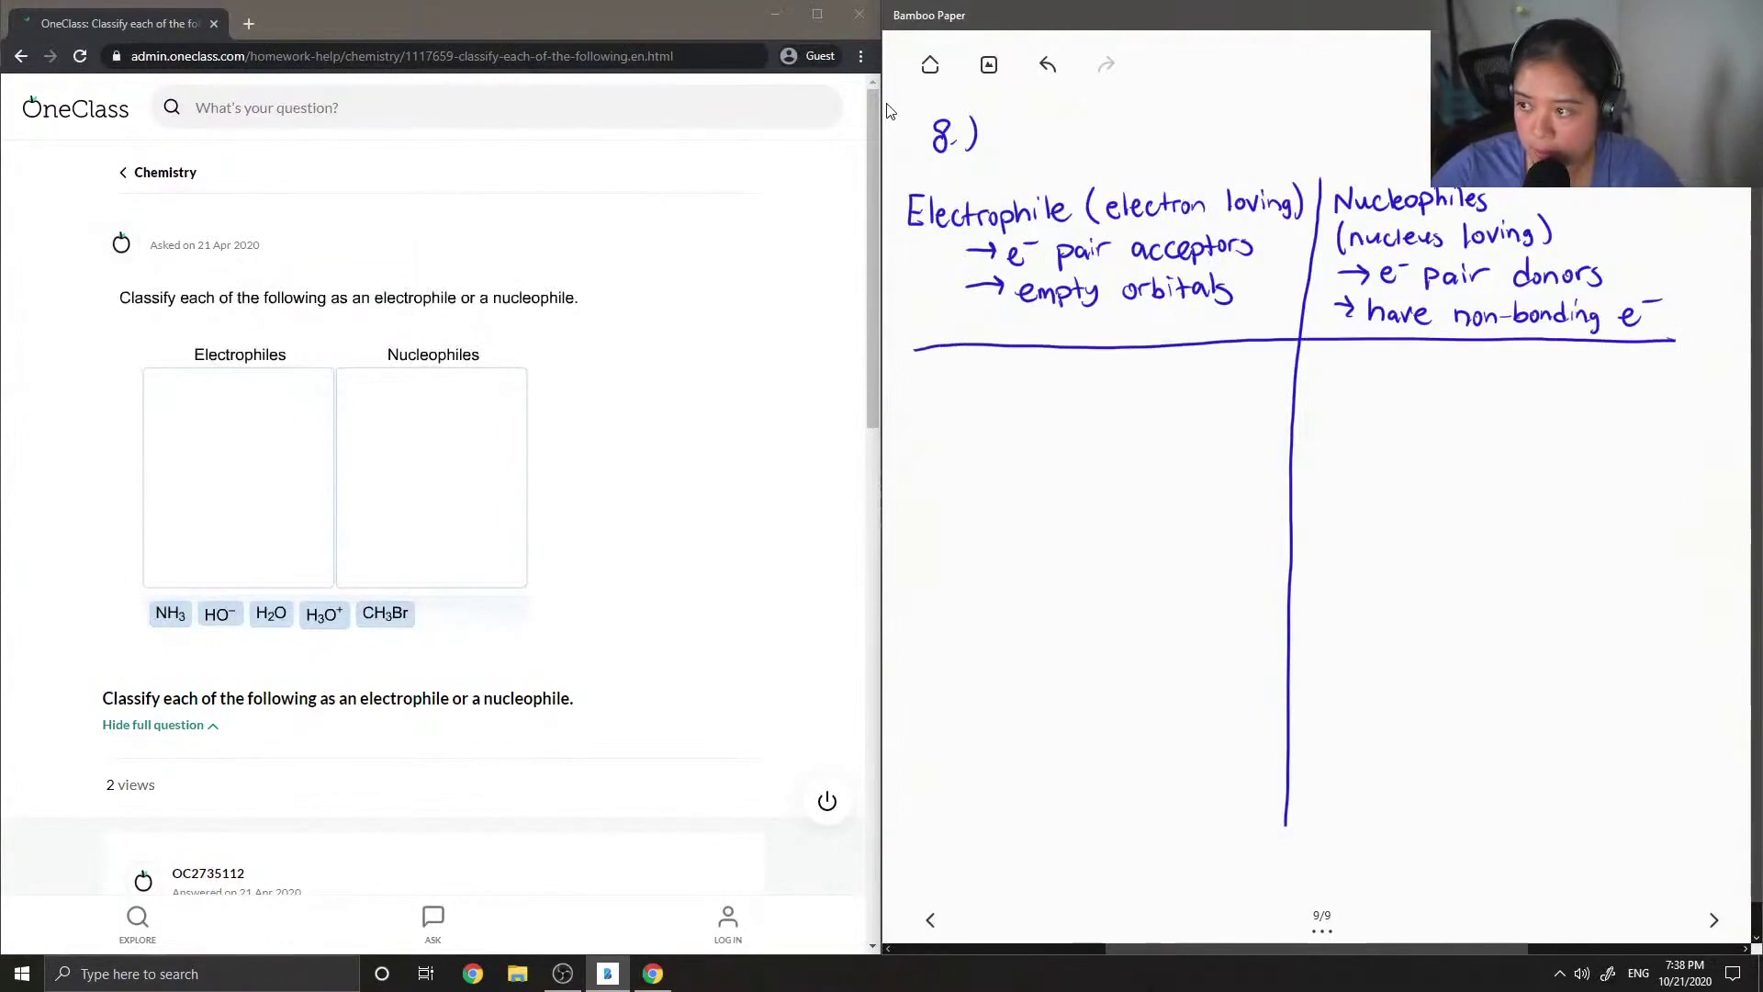
Draw a second divider line beside the first and switch the pen ink to green.
mouse_move(1302, 221)
left_mouse_down()
mouse_move(1266, 564)
mouse_move(1271, 820)
mouse_move(1292, 824)
left_mouse_up()
left_click(1598, 65)
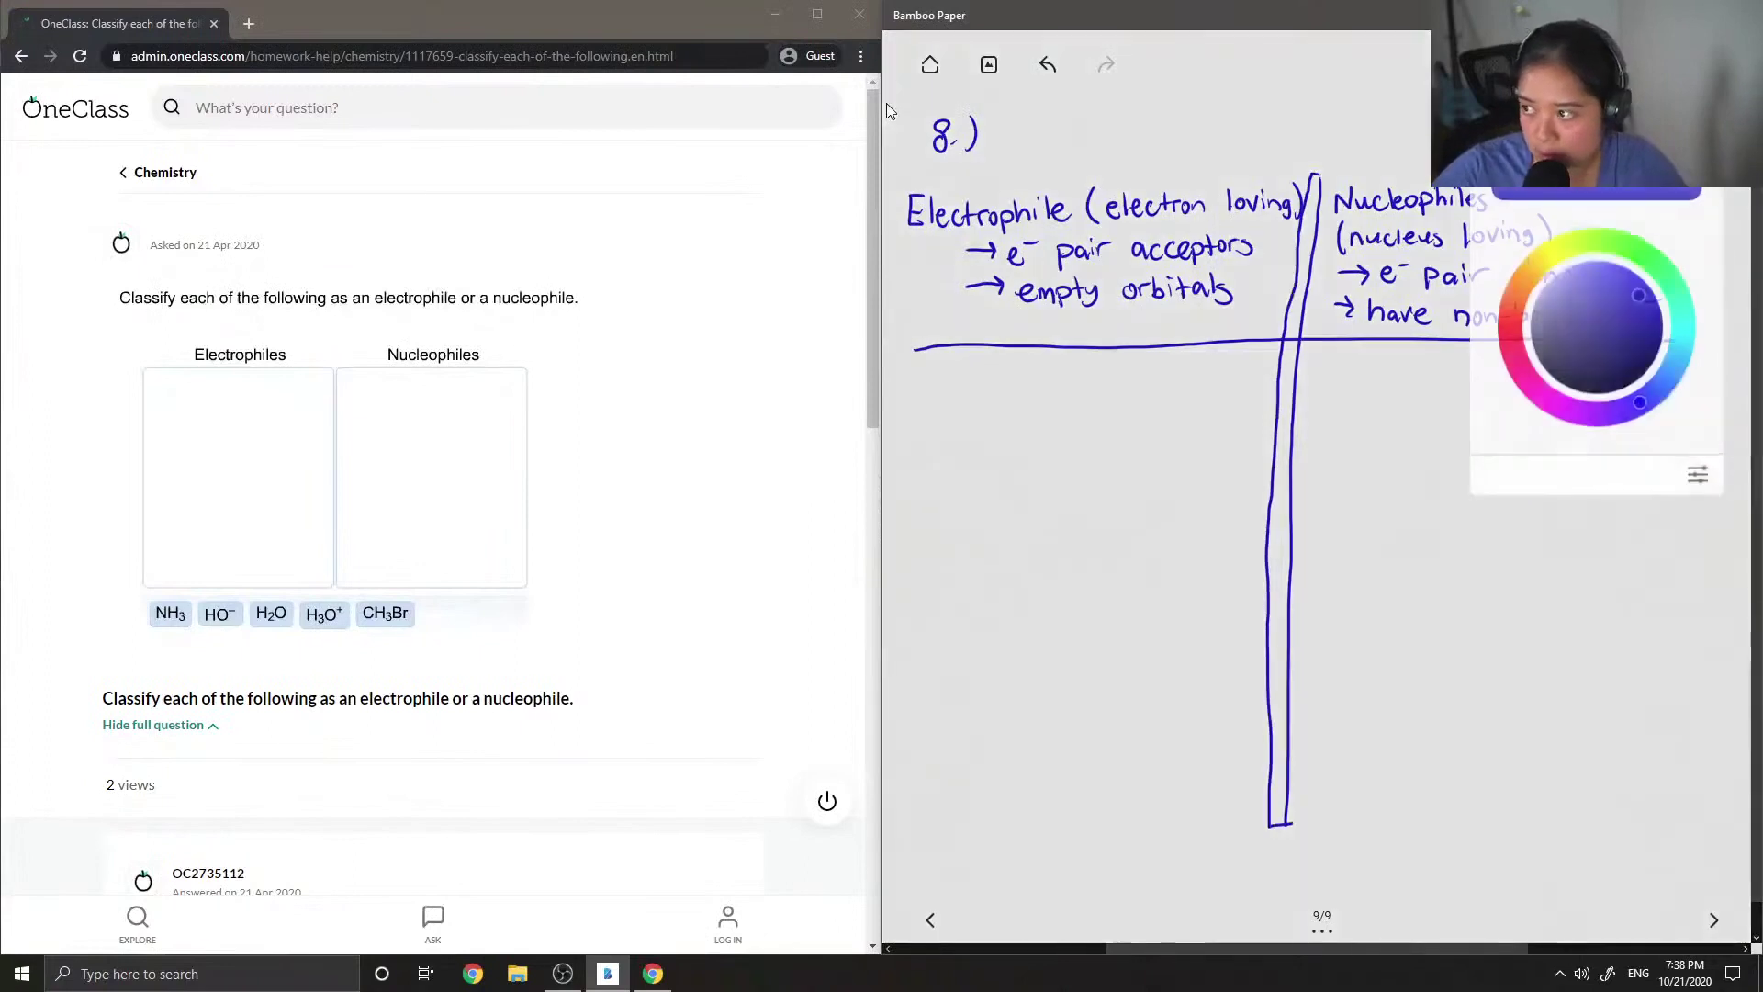
left_click(1697, 472)
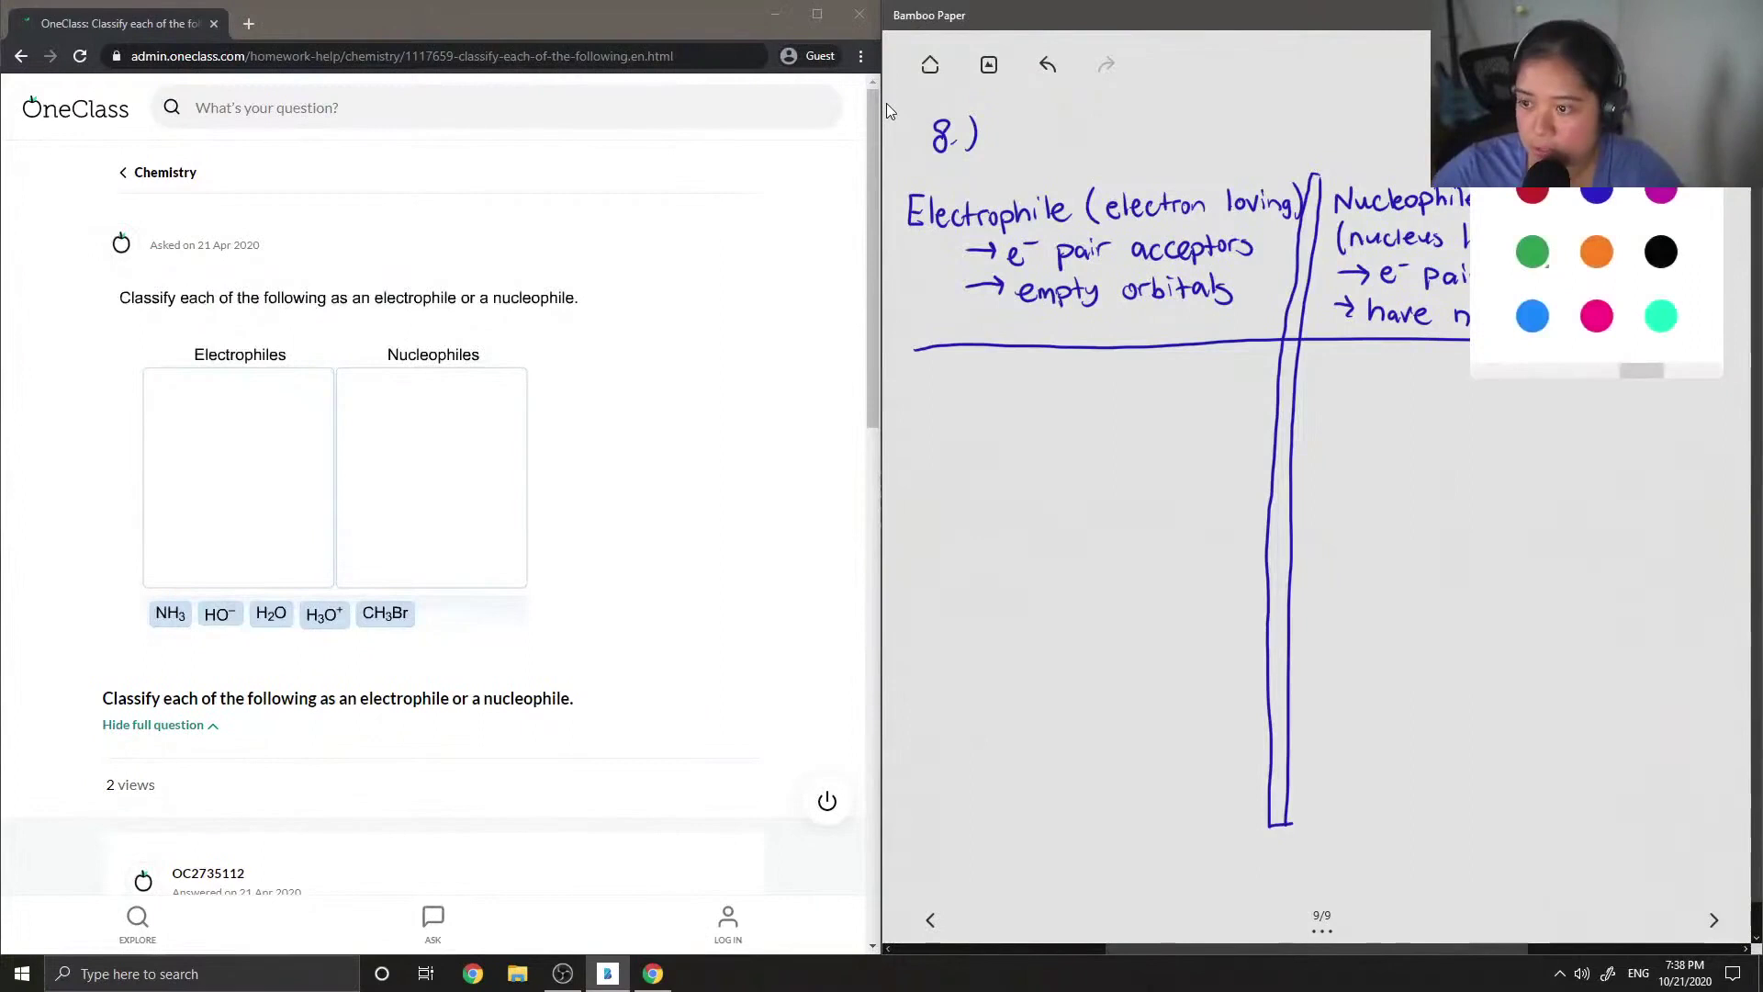
left_click(1660, 316)
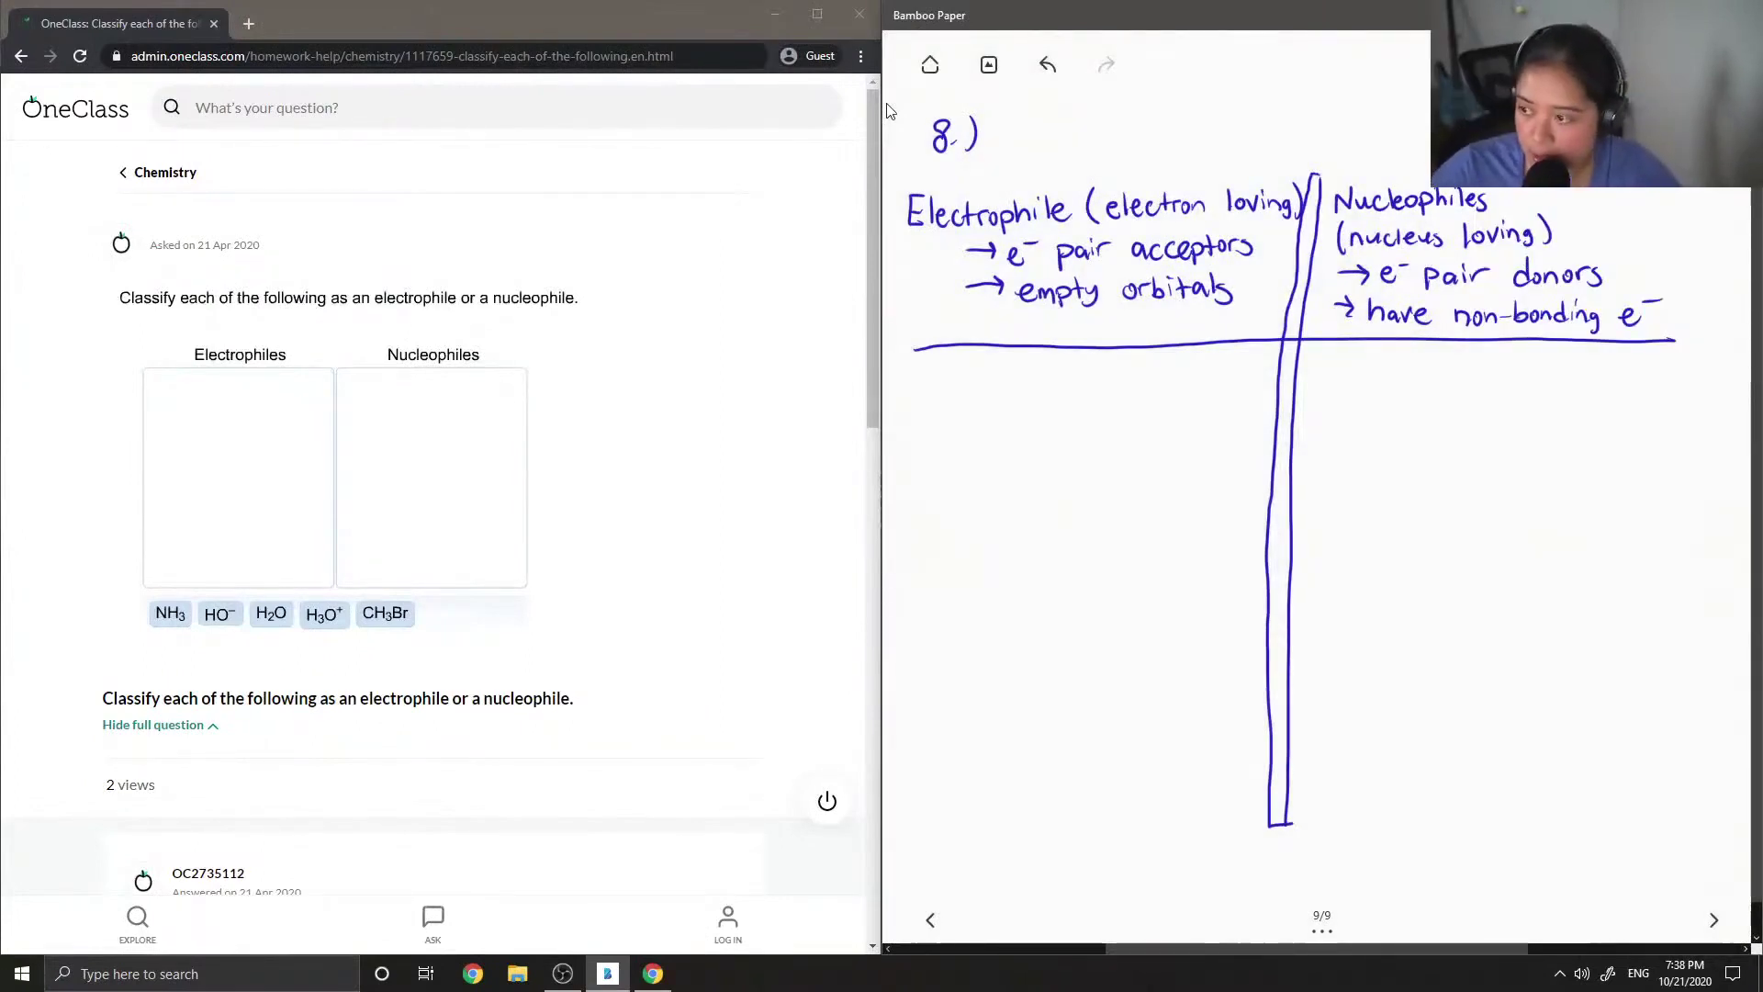
Write 'NH₃ = lone pair' under the Nucleophiles heading.
mouse_move(1335, 401)
left_mouse_down()
mouse_move(1340, 373)
mouse_move(1361, 371)
mouse_move(1390, 411)
left_mouse_up()
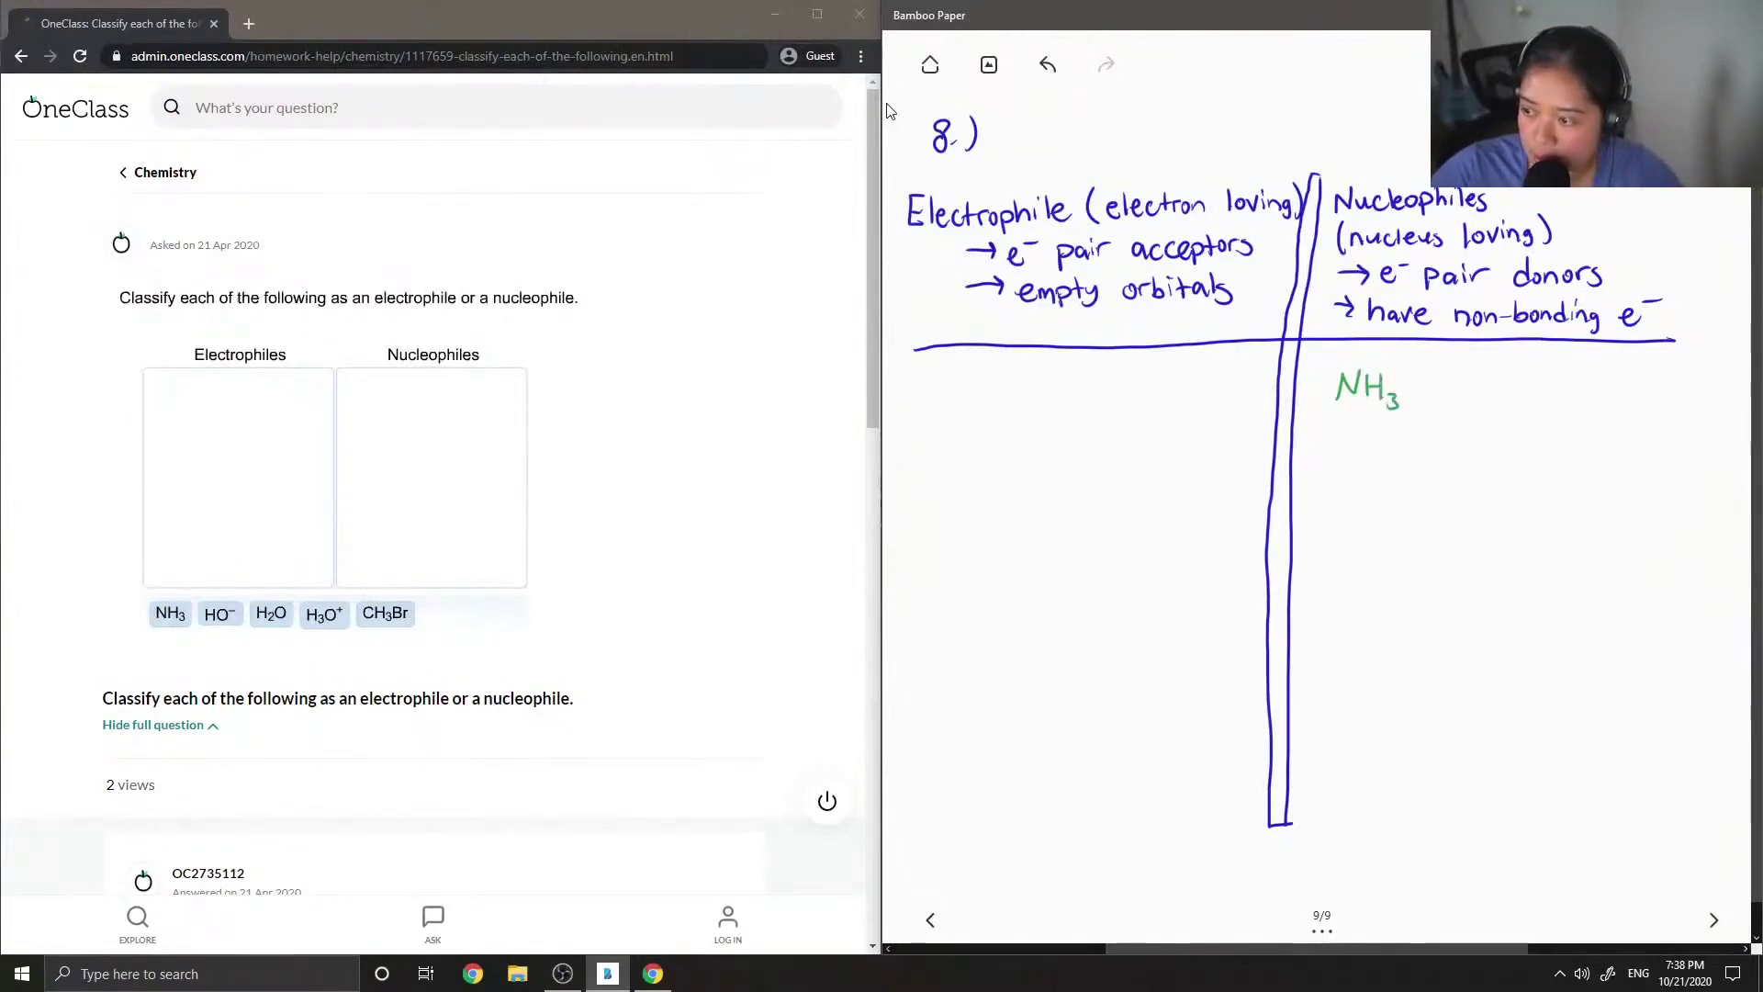
left_click(1343, 358)
left_click(1355, 355)
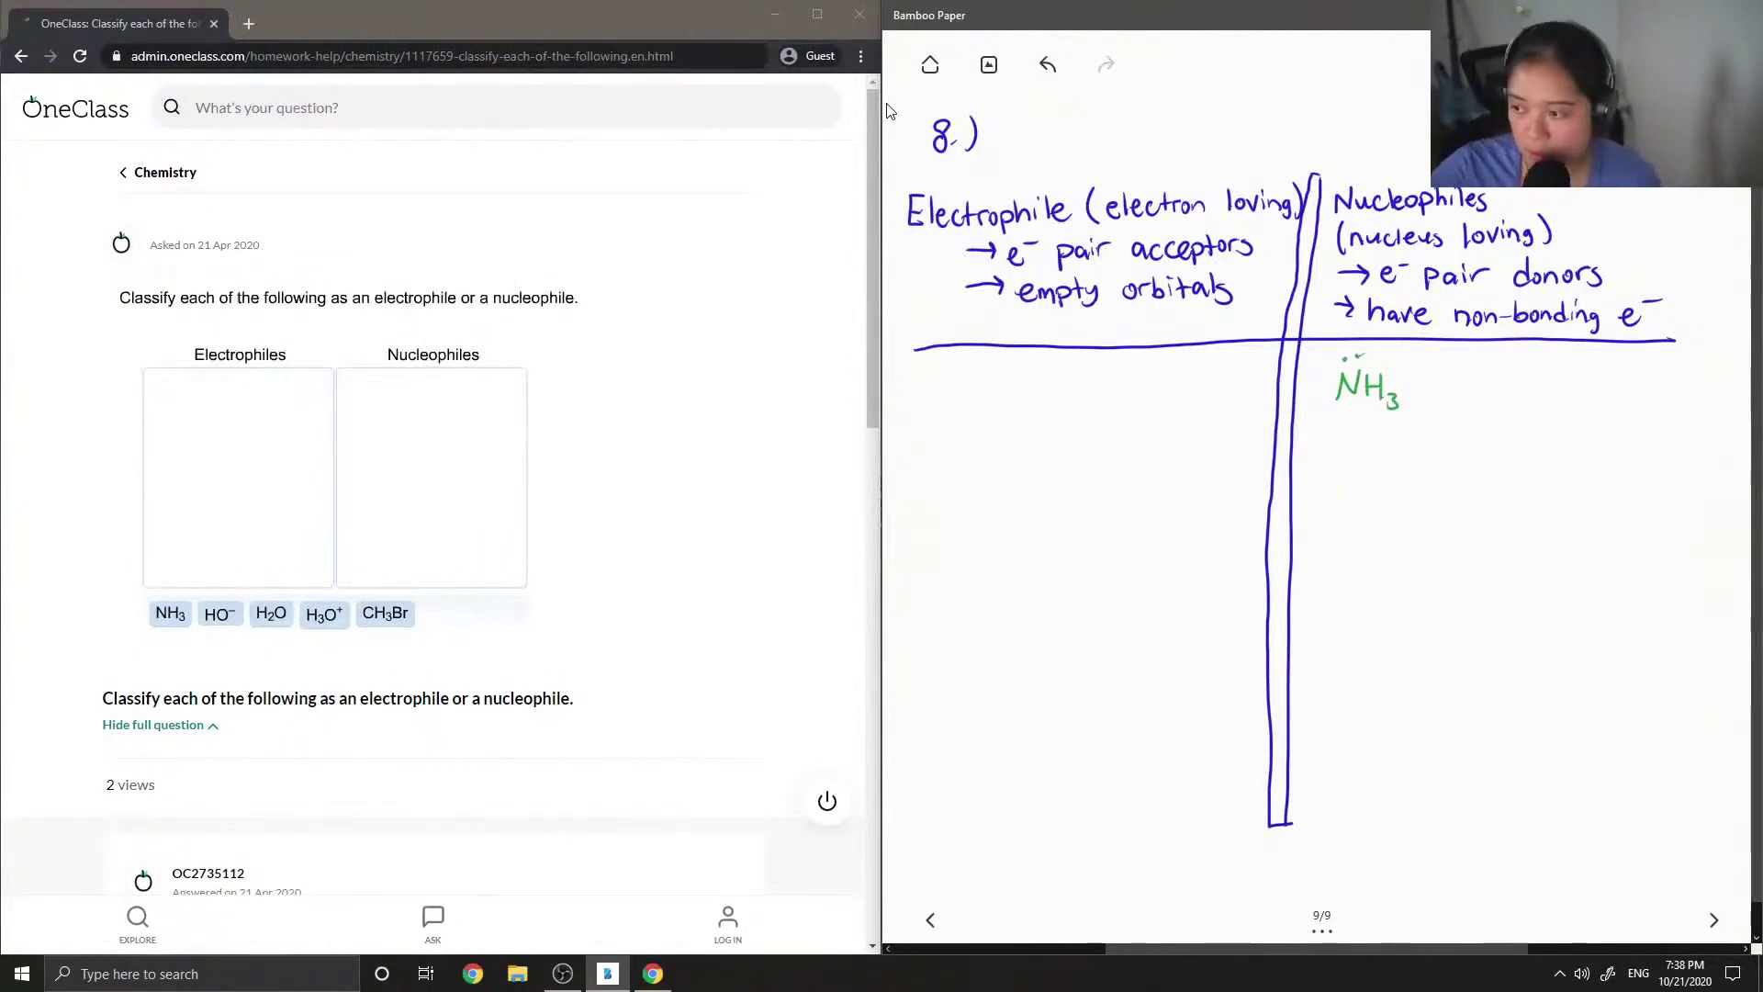
left_click_drag(1448, 370, 1449, 395)
left_click_drag(1461, 380, 1558, 398)
mouse_move(1563, 384)
left_mouse_down()
mouse_move(1565, 399)
mouse_move(1591, 384)
left_mouse_up()
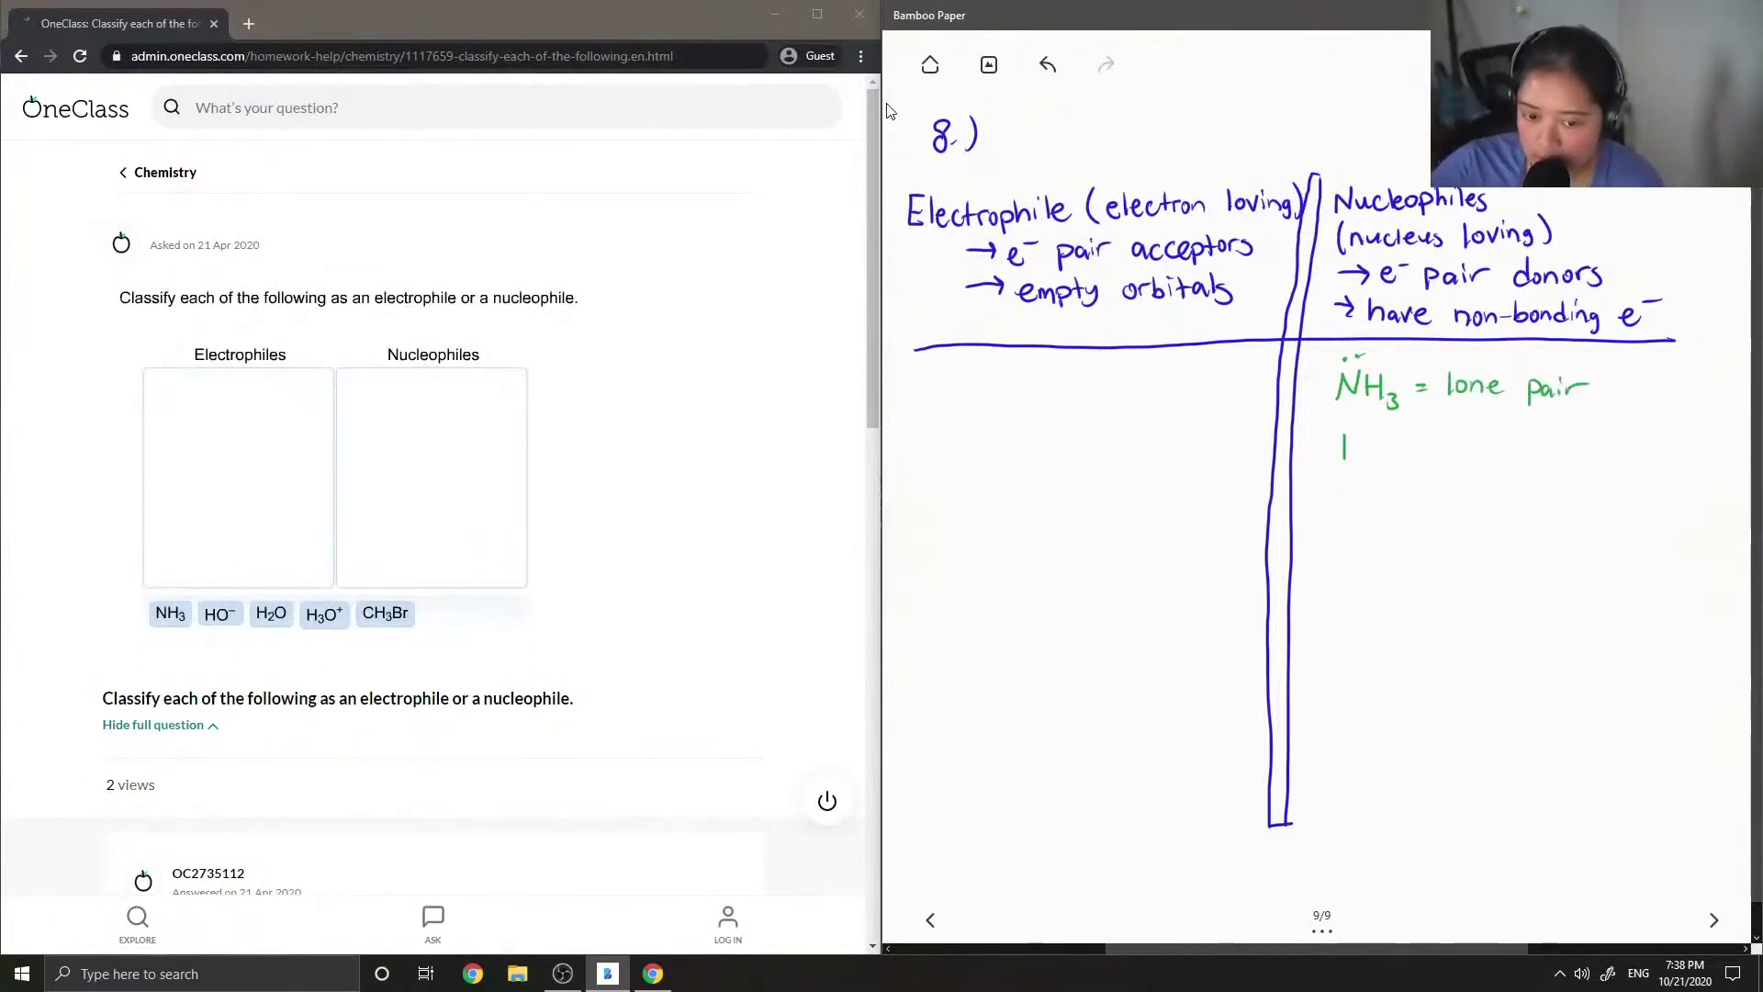
Write 'HO⁻ = neg. charge' below NH₃.
left_click_drag(1344, 449, 1360, 448)
mouse_move(1360, 436)
left_mouse_down()
mouse_move(1360, 459)
mouse_move(1403, 434)
mouse_move(1433, 451)
left_mouse_up()
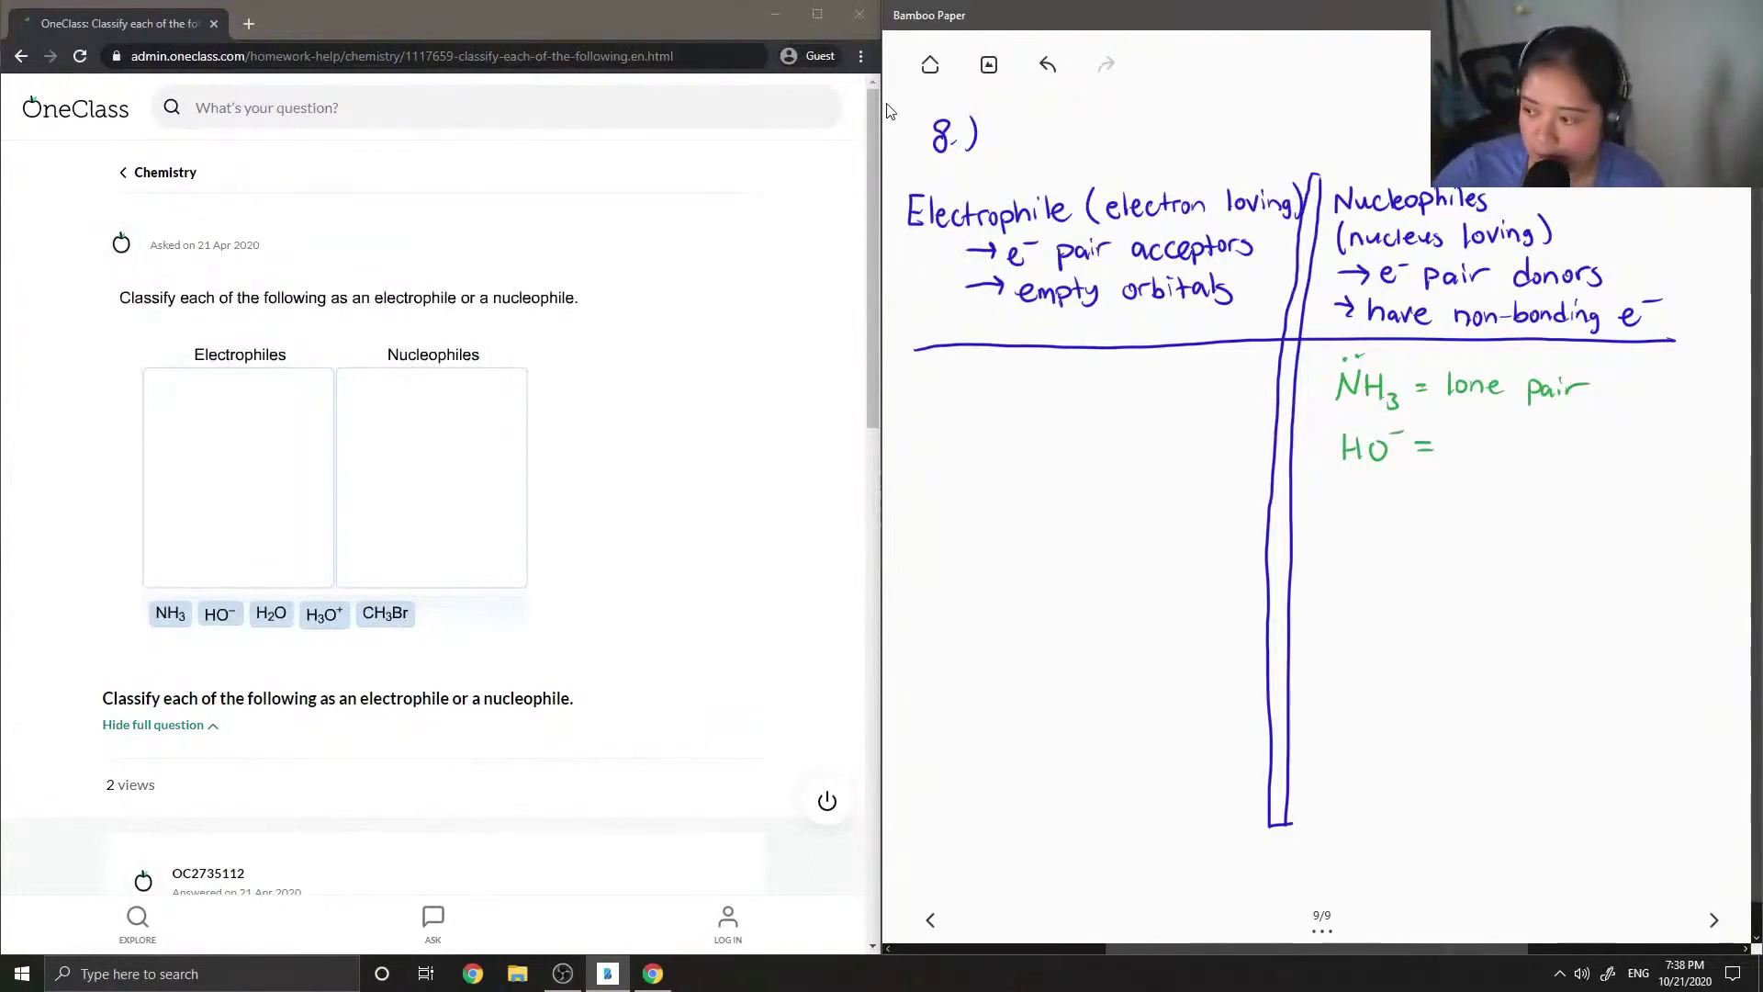
left_click_drag(1456, 456, 1469, 455)
left_click_drag(1473, 447, 1561, 455)
mouse_move(1570, 445)
left_mouse_down()
mouse_move(1586, 464)
mouse_move(1623, 455)
left_mouse_up()
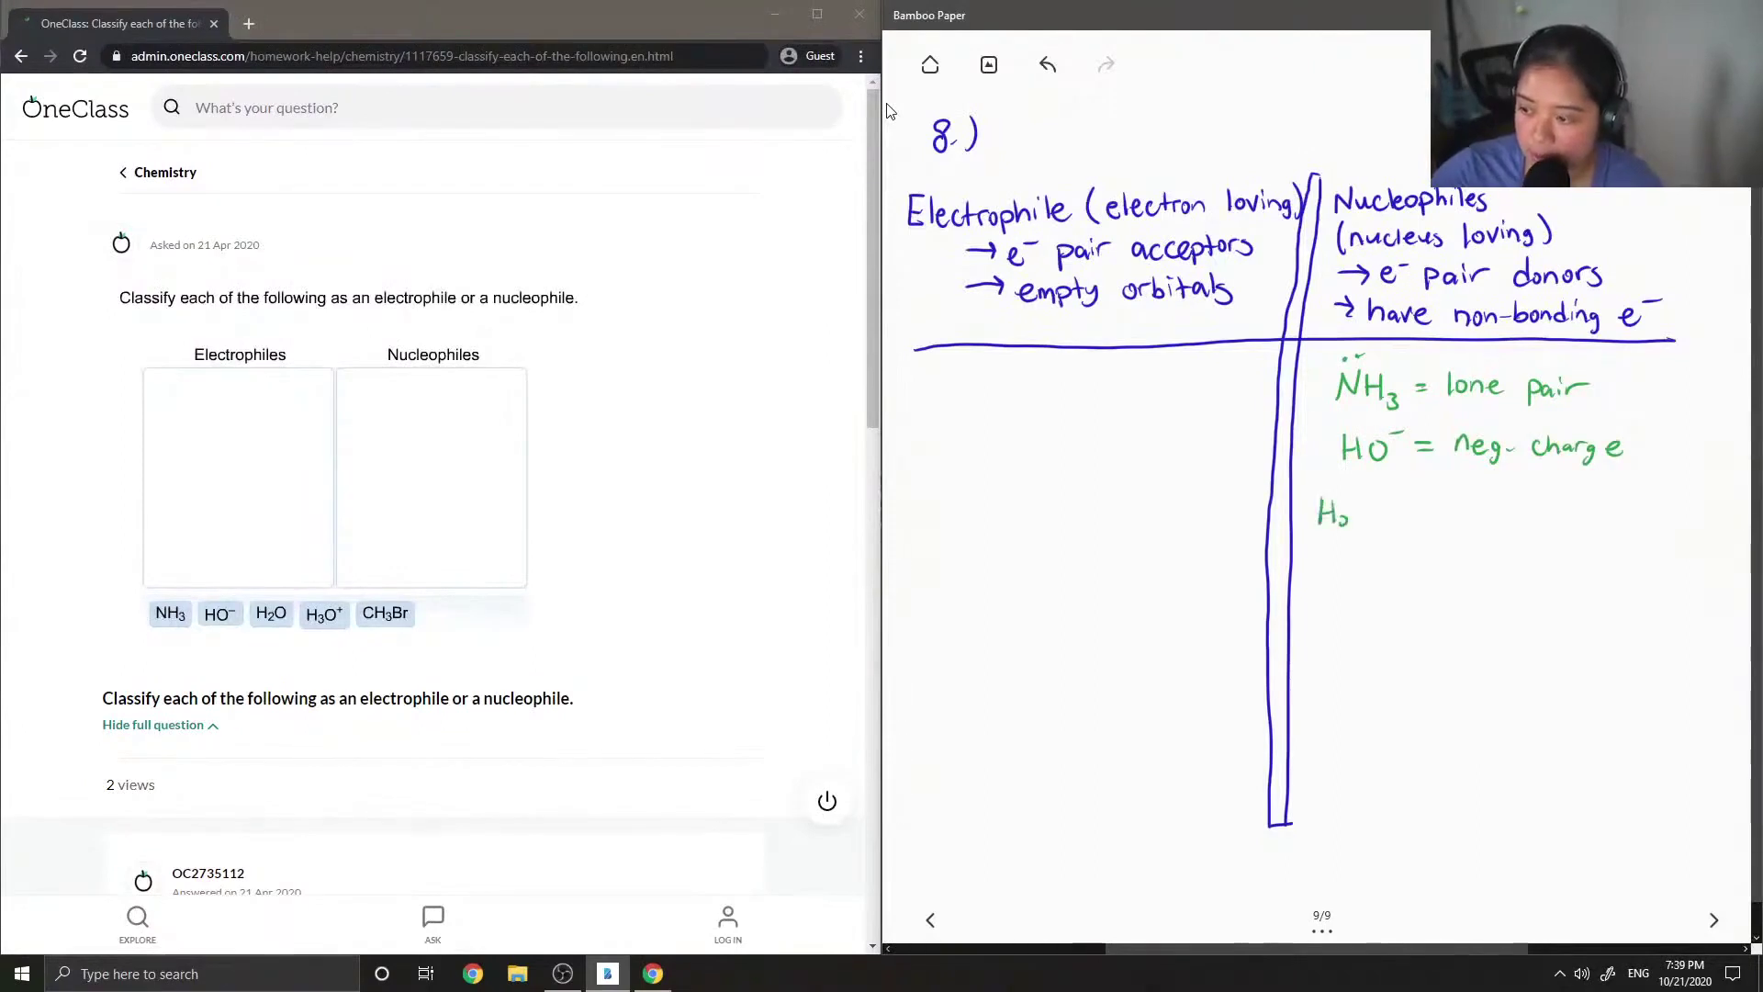
Write 'H₂Ö = lone pairs' and begin an H–O–H sketch under Electrophile.
left_click_drag(1360, 519, 1368, 499)
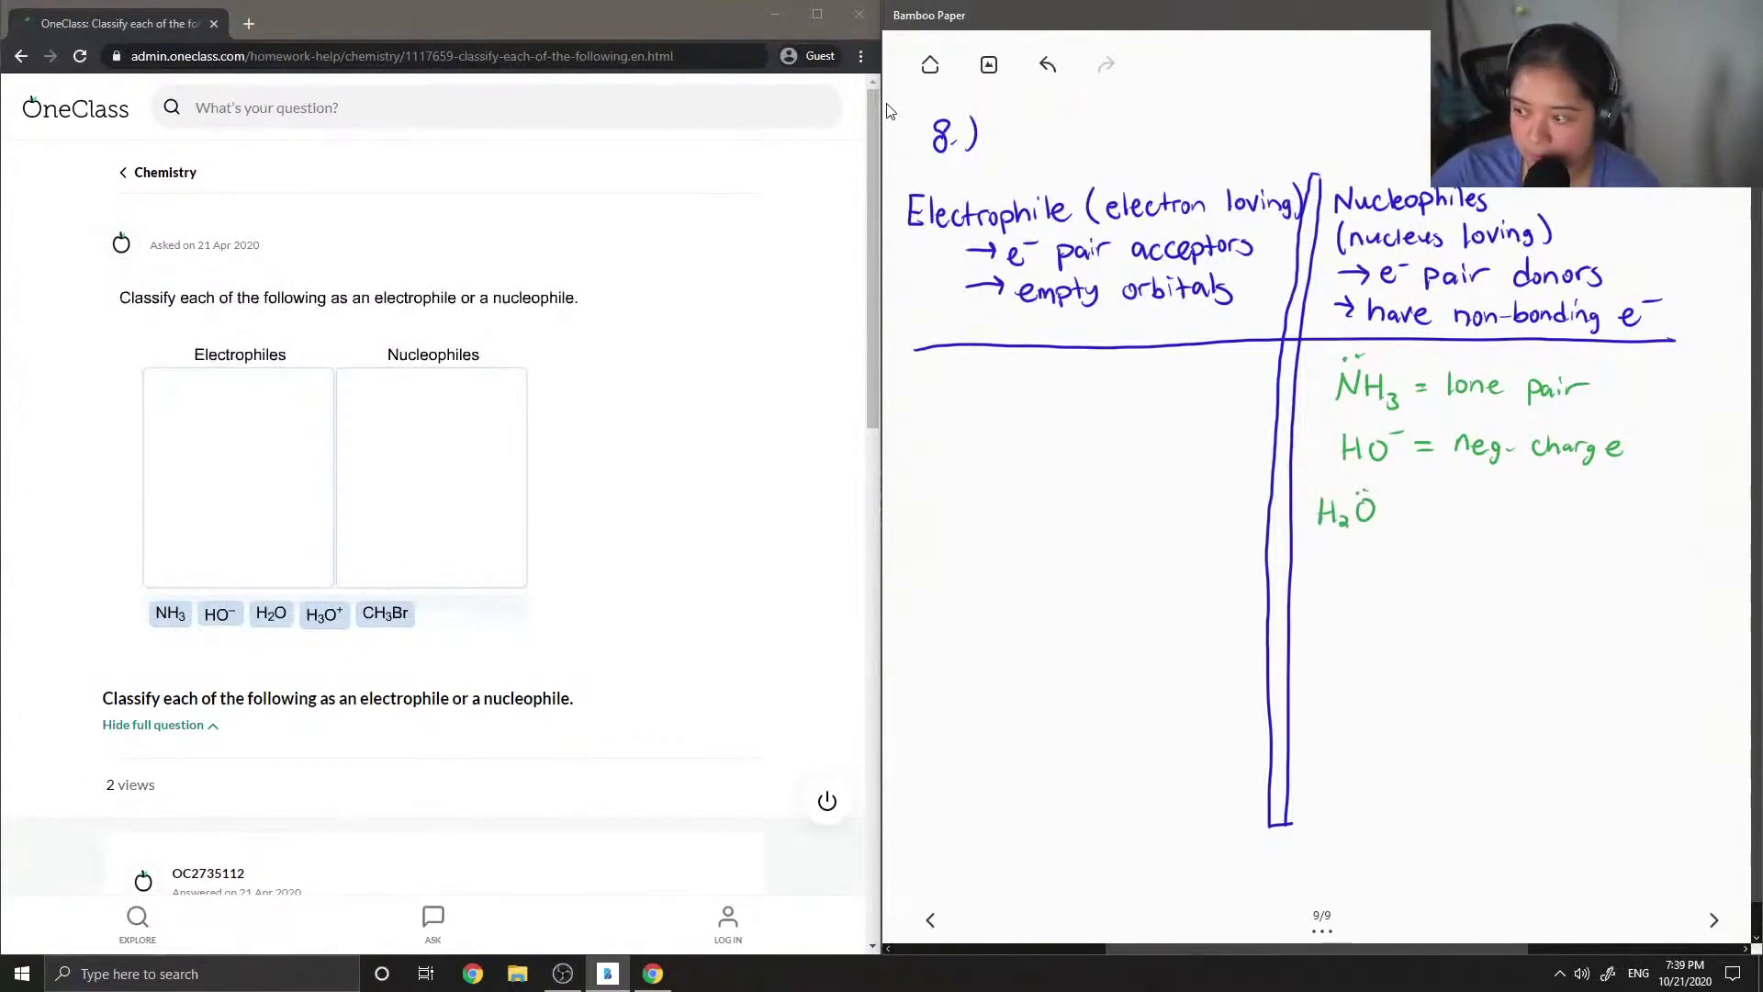
left_click_drag(1411, 508, 1427, 507)
left_click_drag(1410, 519, 1461, 512)
left_click_drag(1467, 523, 1541, 533)
left_click_drag(1549, 521, 1573, 537)
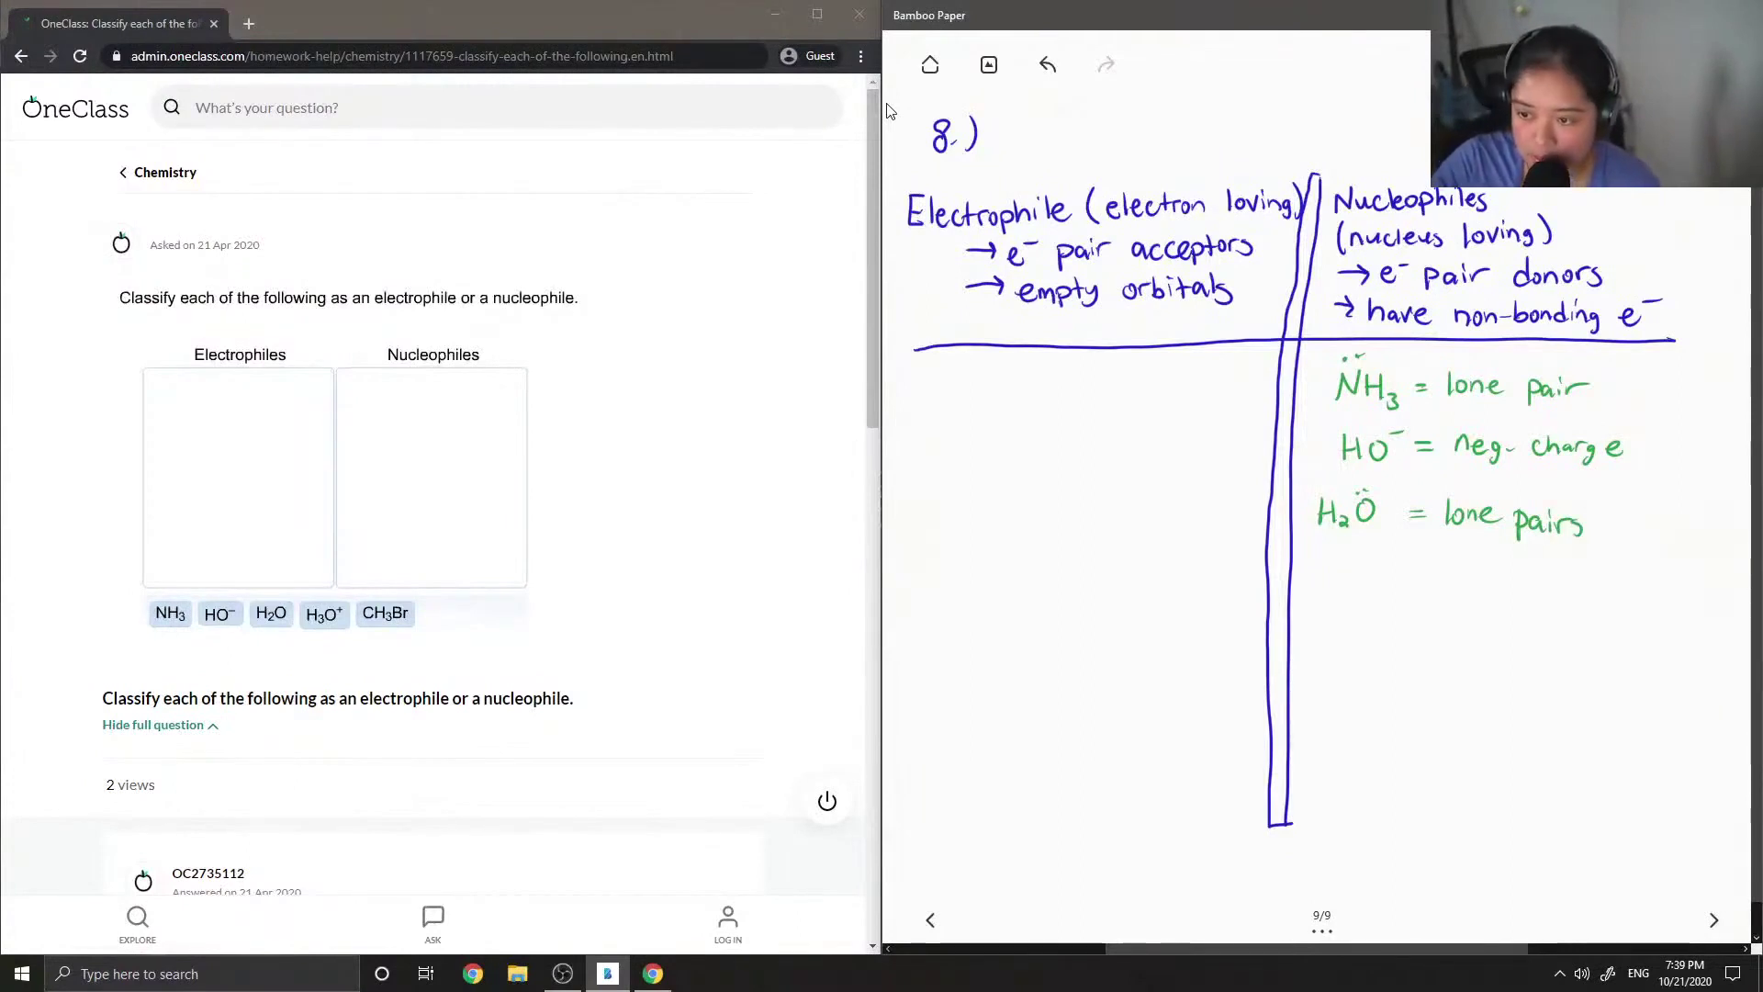
left_click_drag(961, 420, 1011, 407)
Complete the H₃O⁺ structure with three H's and a circled plus, then write Br below it.
left_click_drag(1011, 397, 1026, 395)
mouse_move(1024, 384)
left_mouse_down()
mouse_move(1025, 405)
mouse_move(913, 401)
left_mouse_up()
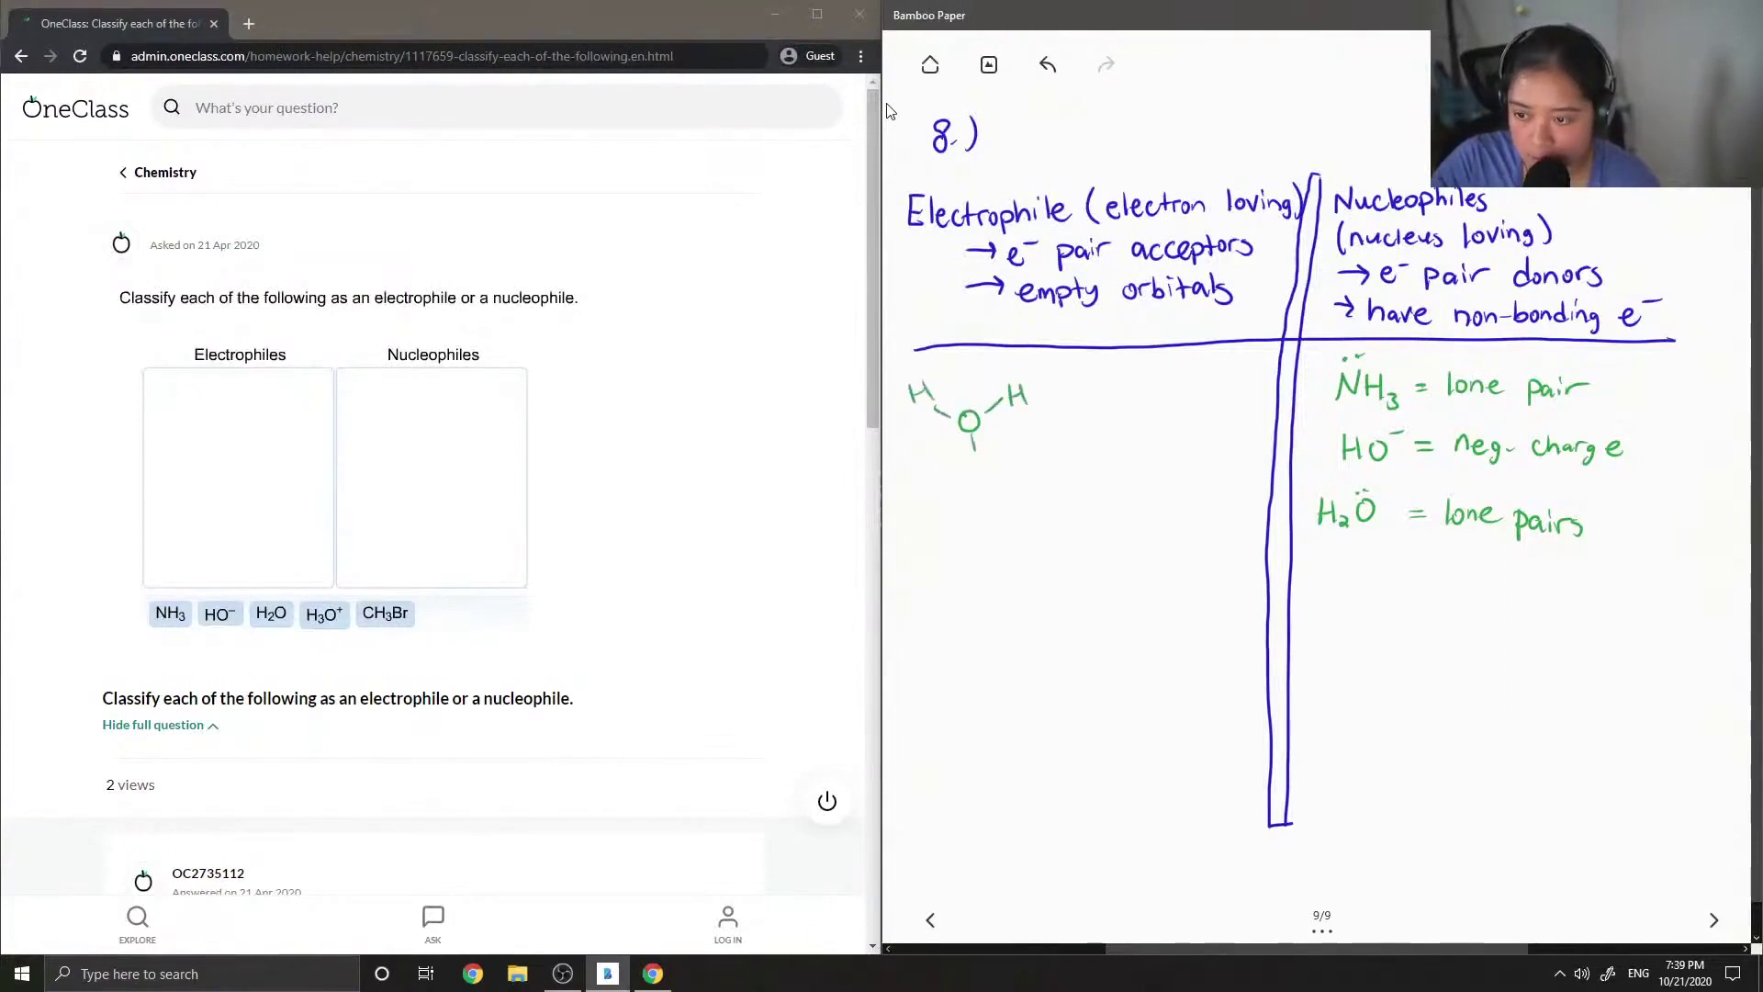
left_click_drag(977, 461, 978, 479)
left_click_drag(978, 470, 990, 469)
left_click_drag(990, 460, 989, 479)
left_click_drag(949, 422, 948, 423)
left_click_drag(942, 434, 956, 434)
left_click_drag(948, 428, 949, 442)
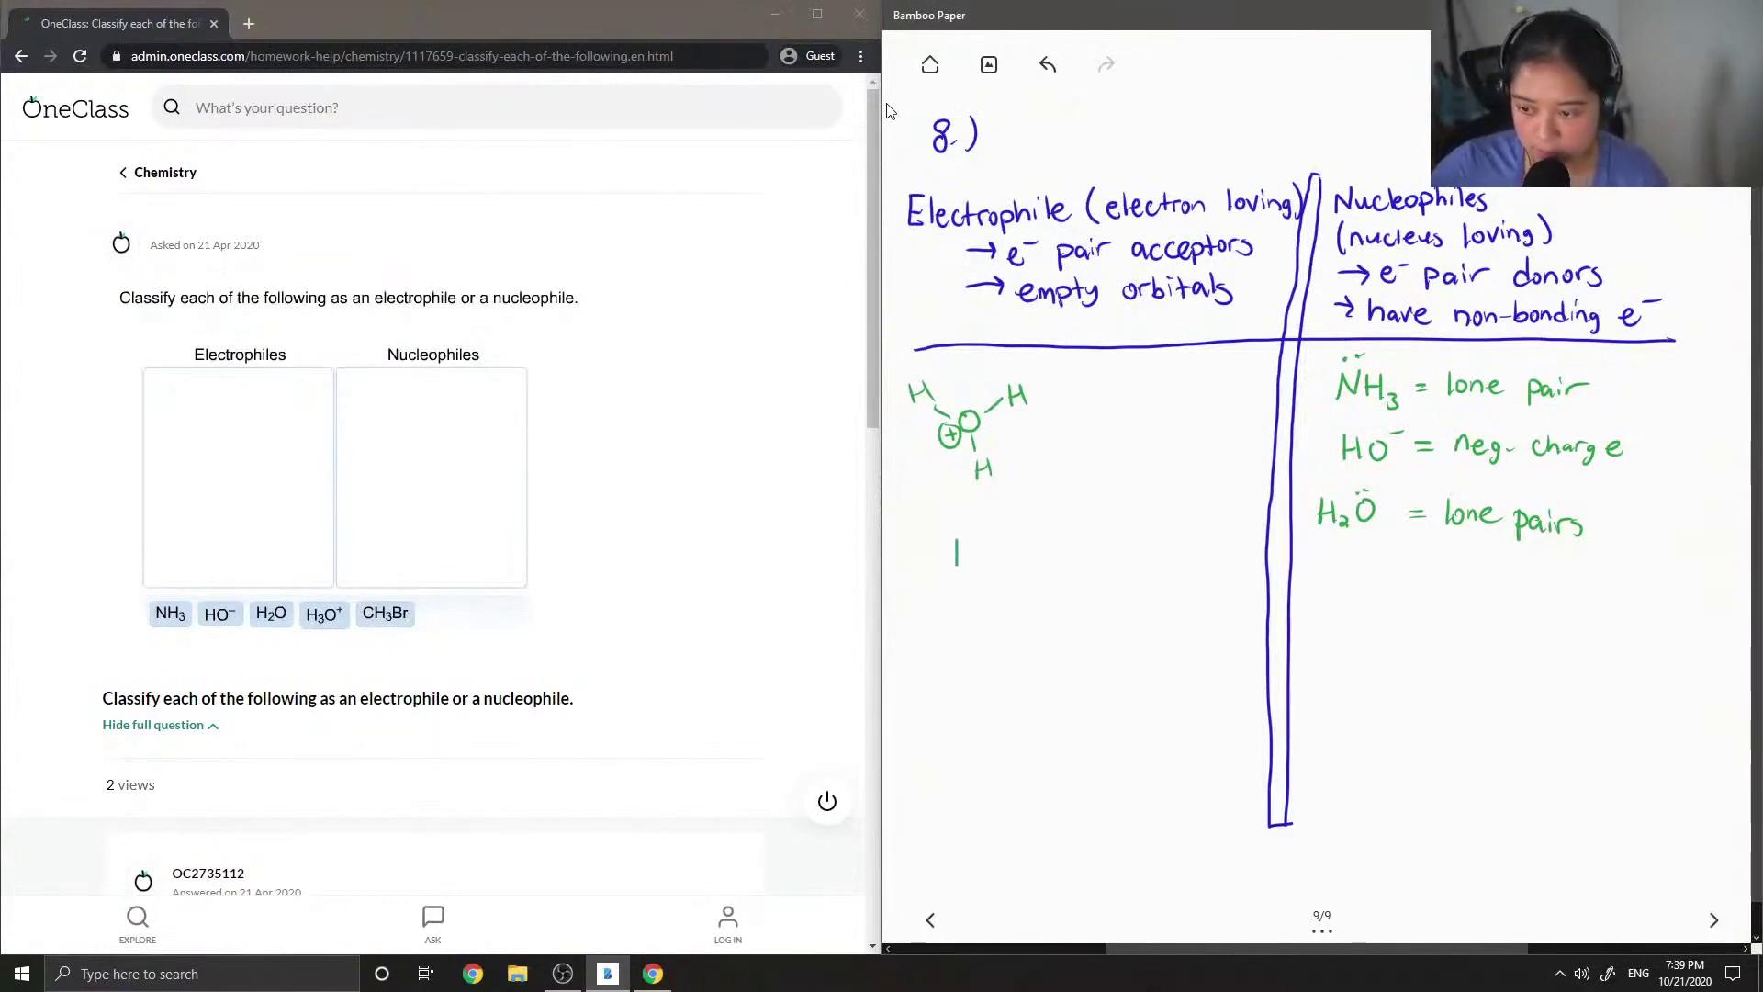
mouse_move(958, 540)
left_mouse_down()
mouse_move(959, 563)
mouse_move(1014, 548)
left_mouse_up()
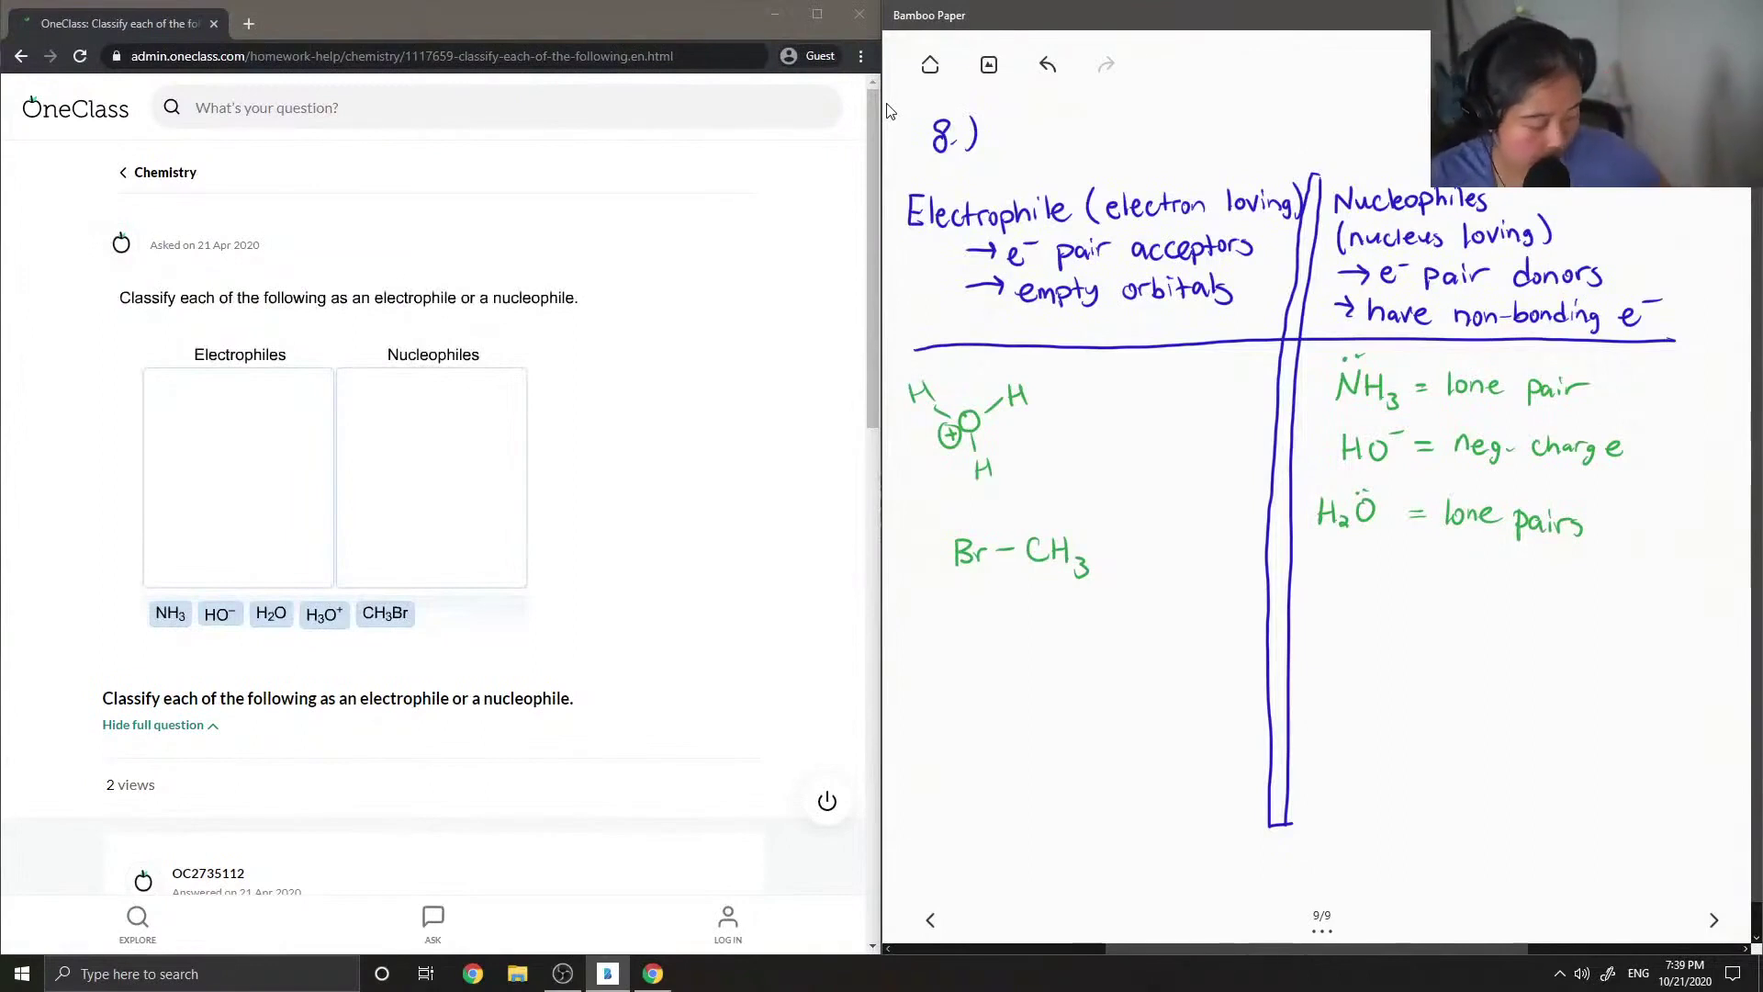
Switch the ink to red and mark the Br–CH₃ bond.
left_click(1684, 172)
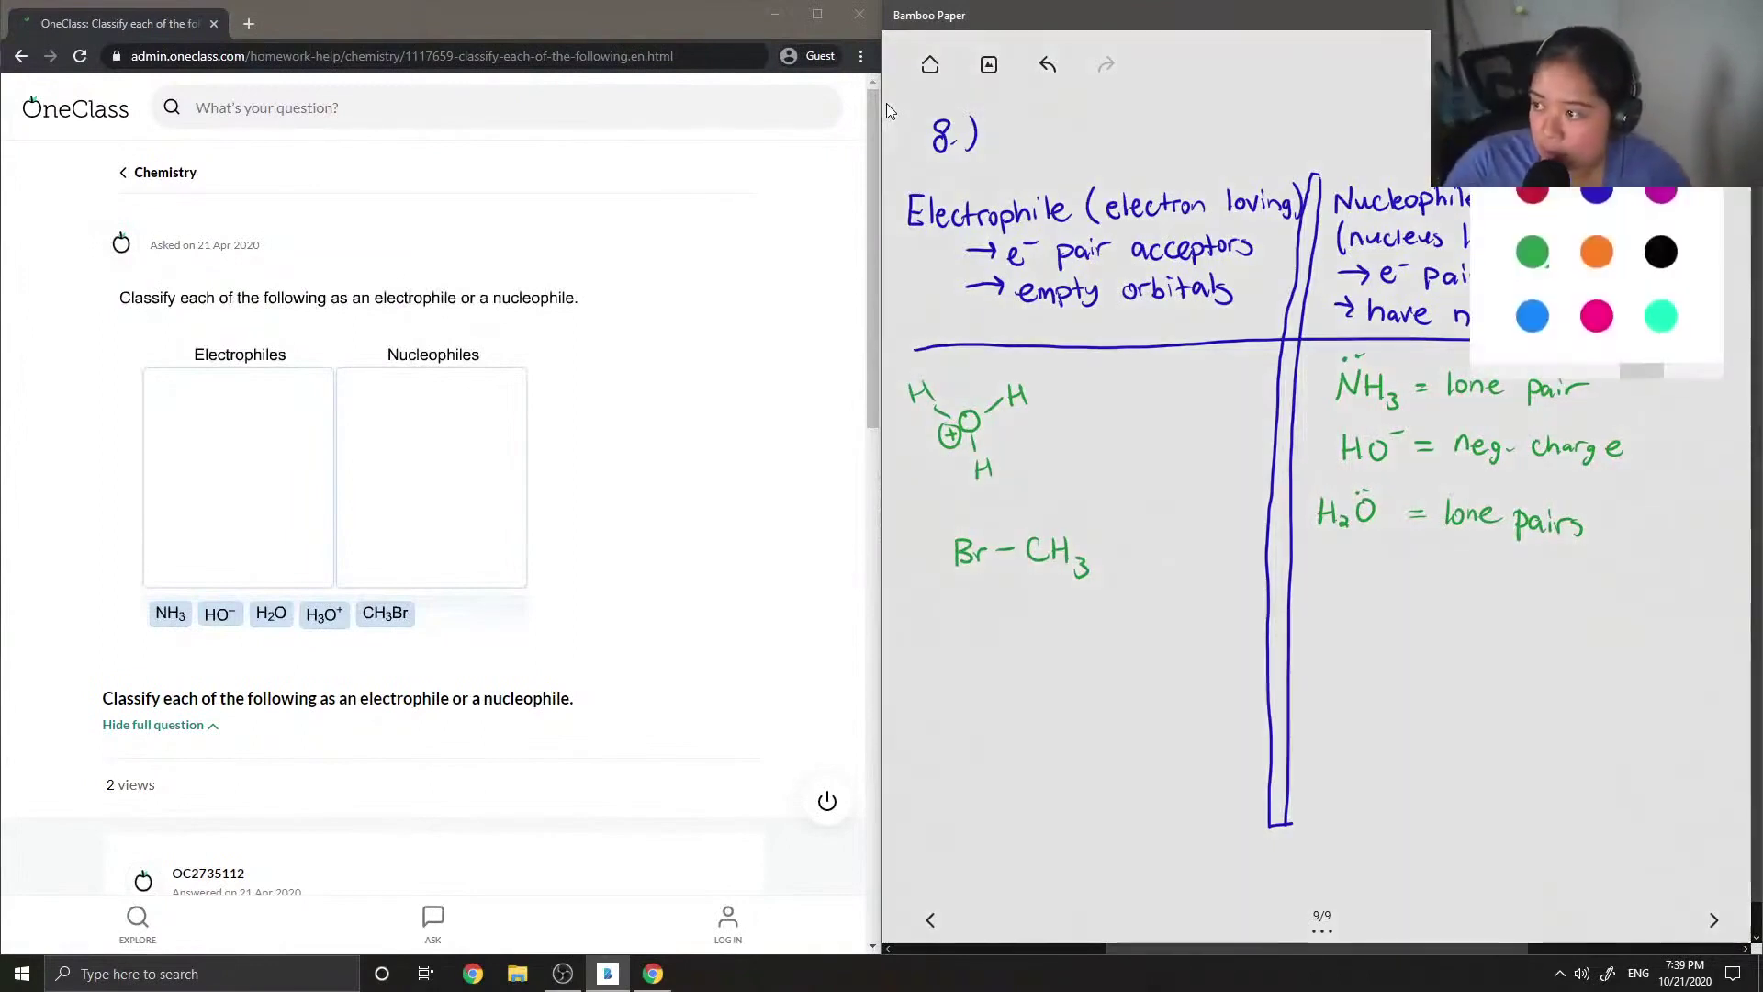
left_click(1531, 193)
left_click_drag(1006, 534, 1011, 568)
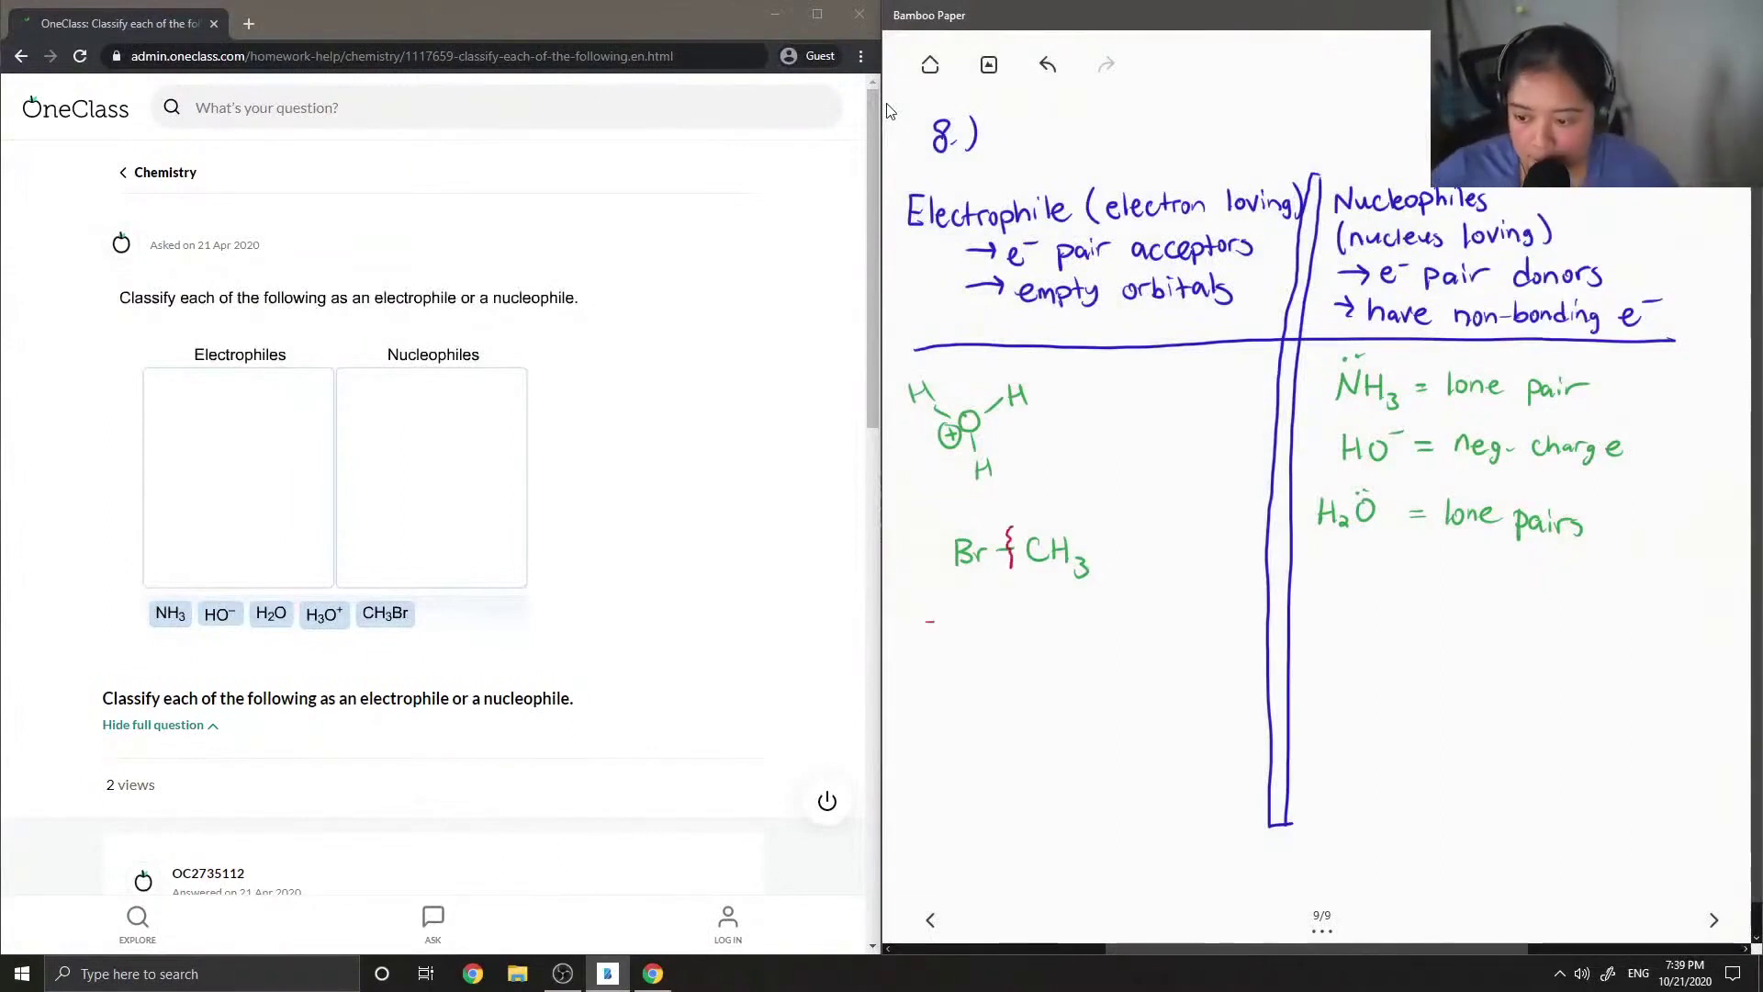
left_click_drag(947, 621, 1069, 625)
Write the red note 'Carbon will carry a positive charge' beneath Br–CH₃.
mouse_move(1075, 604)
left_mouse_down()
mouse_move(1076, 624)
mouse_move(1126, 625)
left_mouse_up()
mouse_move(1122, 623)
left_mouse_down()
mouse_move(1146, 613)
mouse_move(1159, 635)
left_mouse_up()
left_click_drag(984, 654, 1022, 652)
left_click_drag(1041, 650, 1057, 663)
left_click_drag(1049, 651, 1098, 661)
left_click_drag(1120, 652, 1136, 663)
mouse_move(1144, 654)
left_mouse_down()
mouse_move(1158, 650)
mouse_move(1160, 674)
mouse_move(1199, 656)
left_mouse_up()
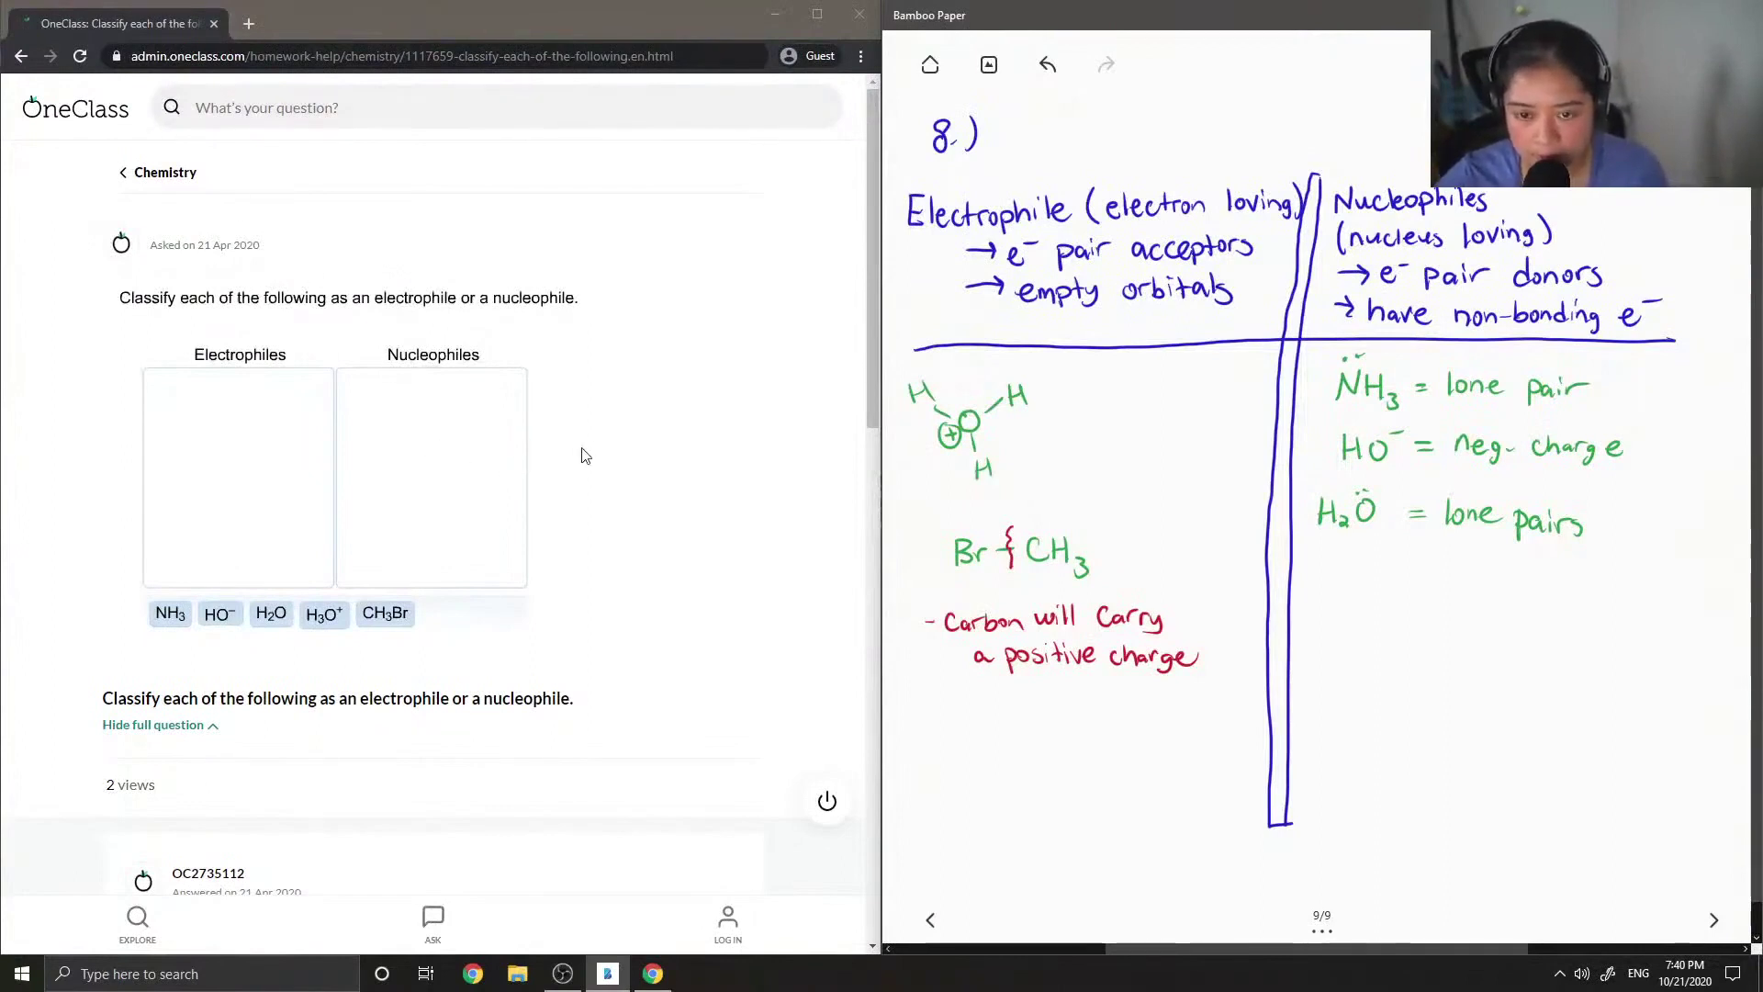
Scroll to the posted answer listing H₃O⁺, CH₃Br, NH₃, HO⁻, H₂O and focus the 'Leave a comment' box.
scroll(588, 454, "down", 2)
scroll(588, 454, "down", 3)
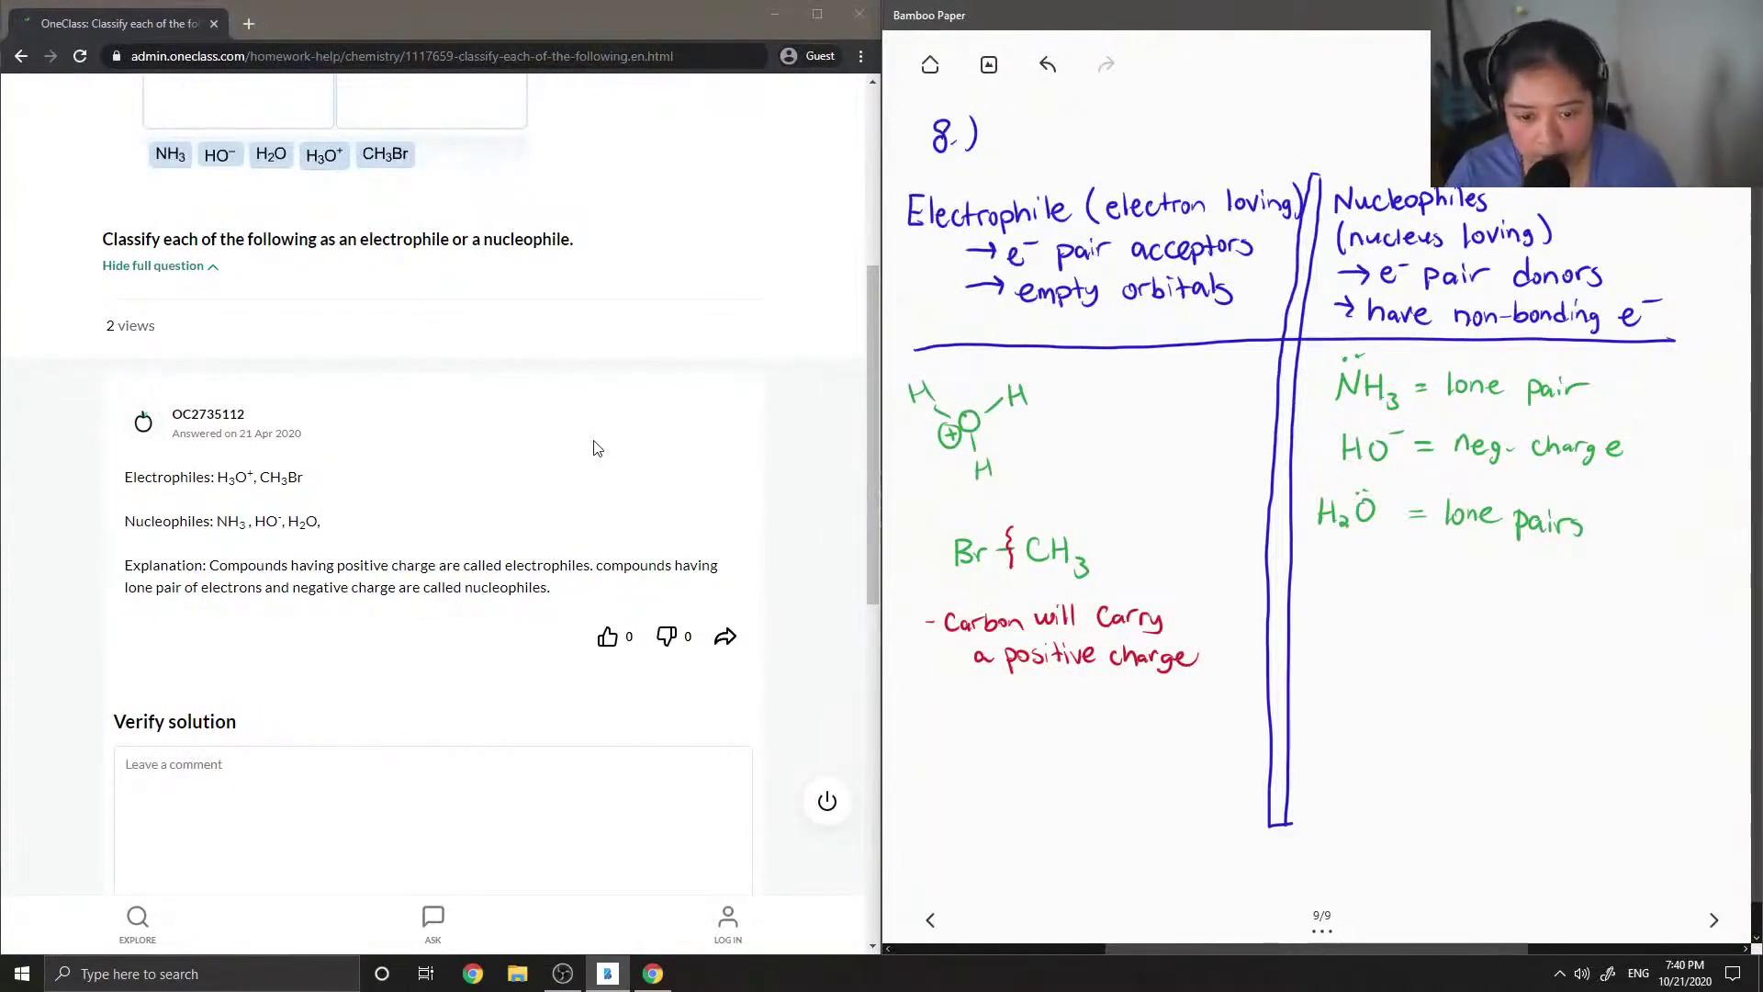
left_click(307, 774)
Enter 'Electrophiles are also e- pair acceptors, have empty orbitals' in the comment box.
scroll(306, 773, "down", 2)
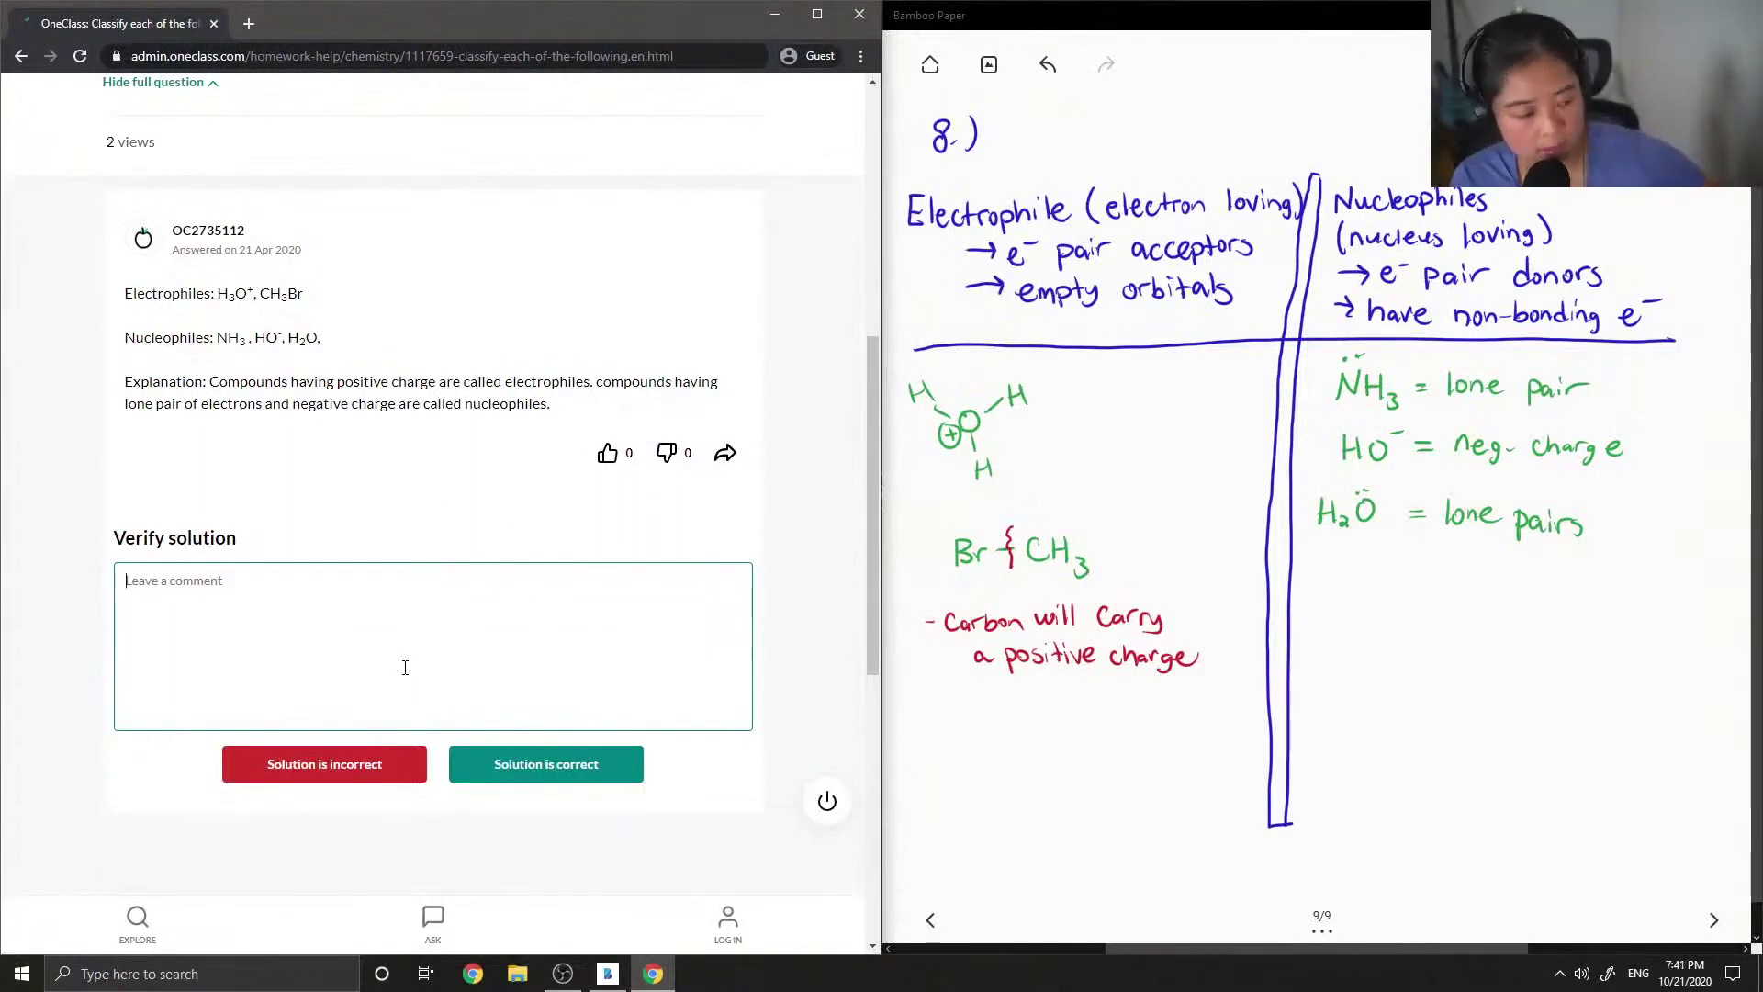
type("Elec")
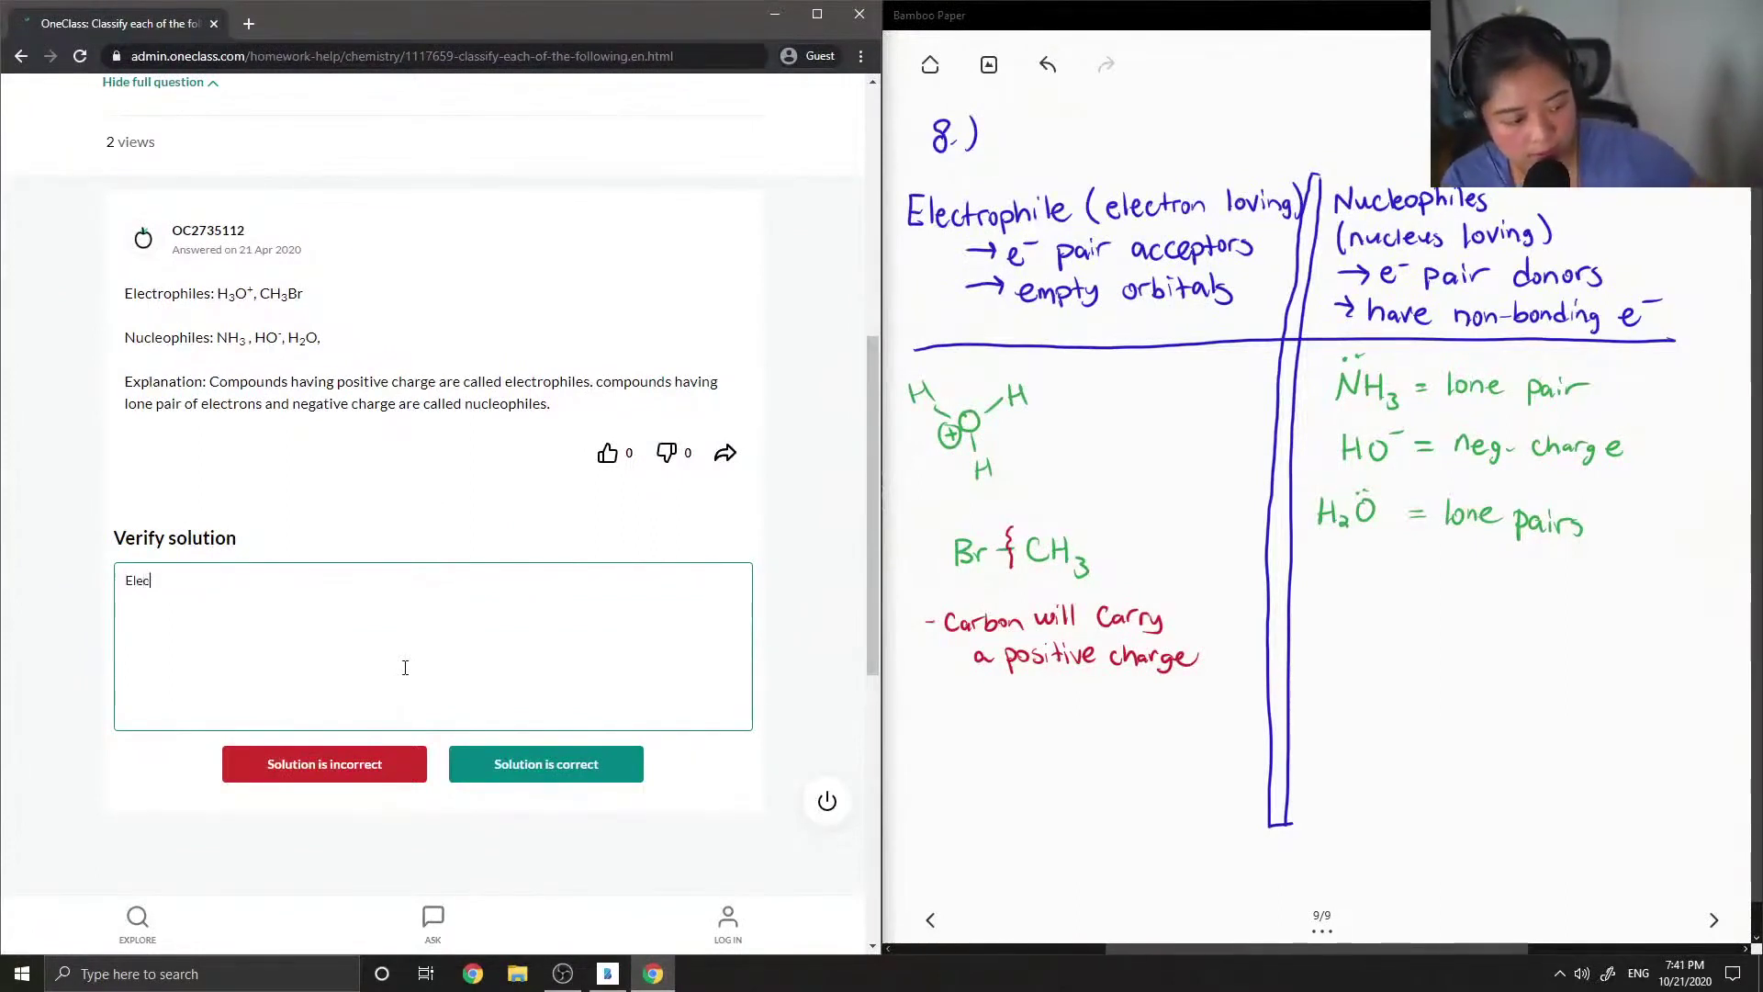
type("trophil")
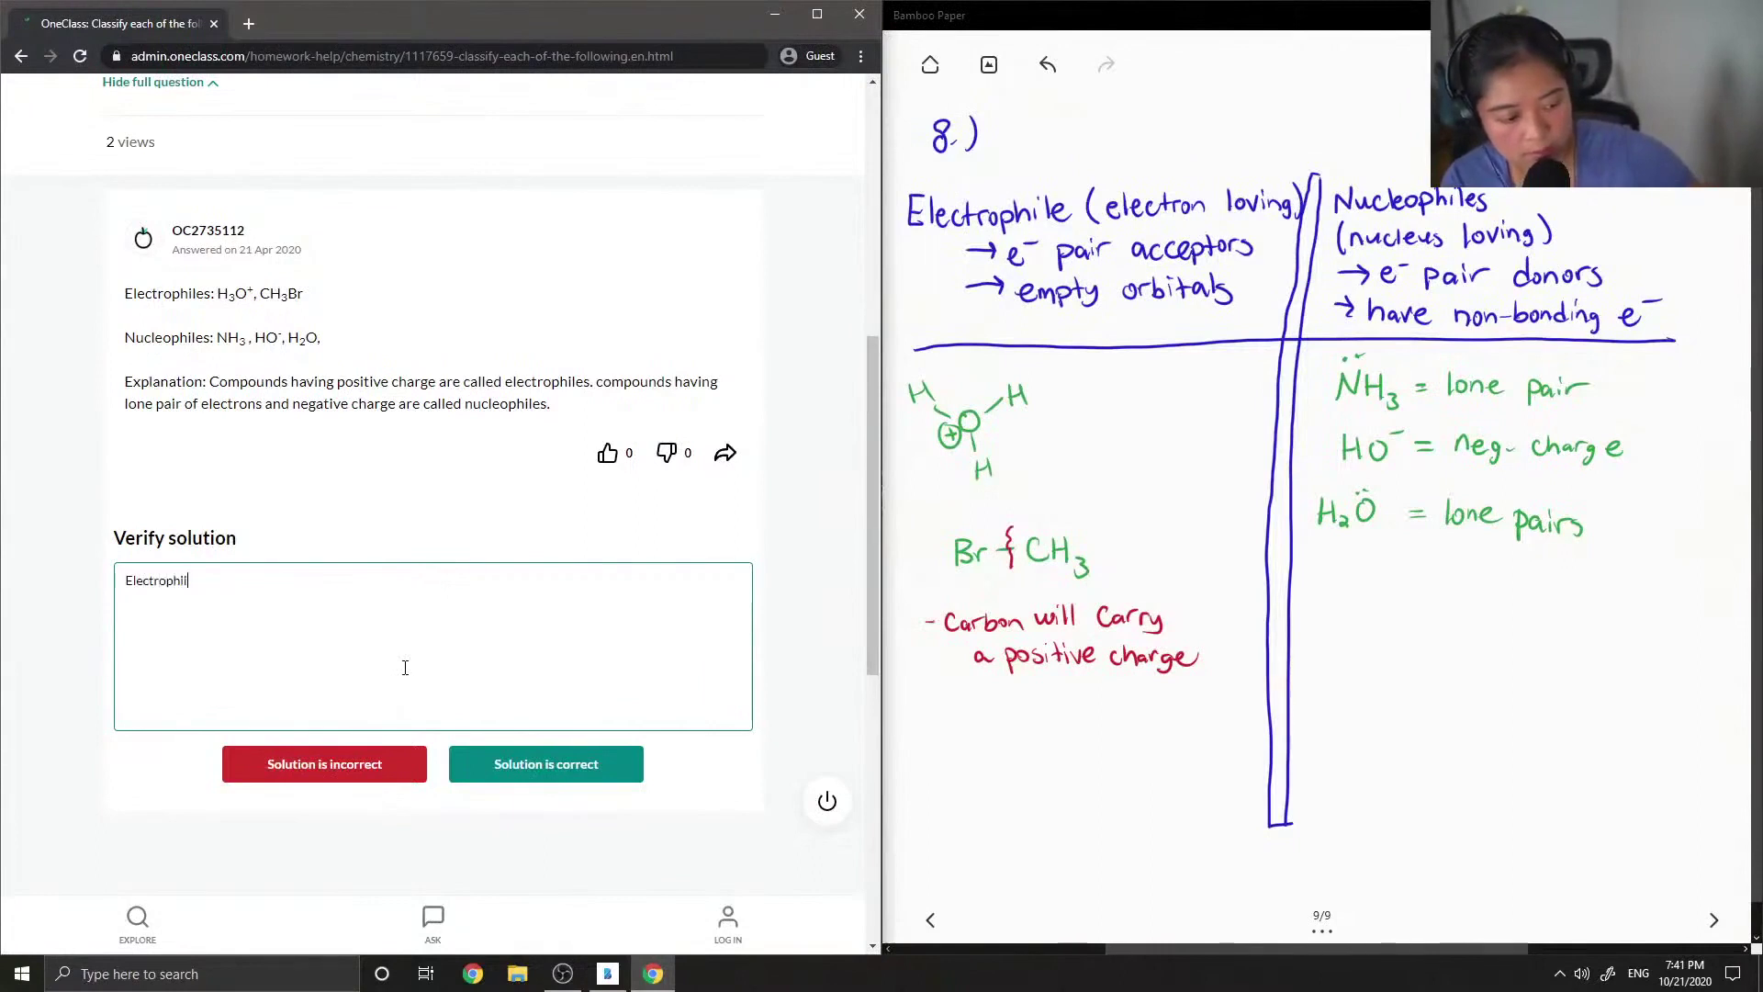
type("es are ")
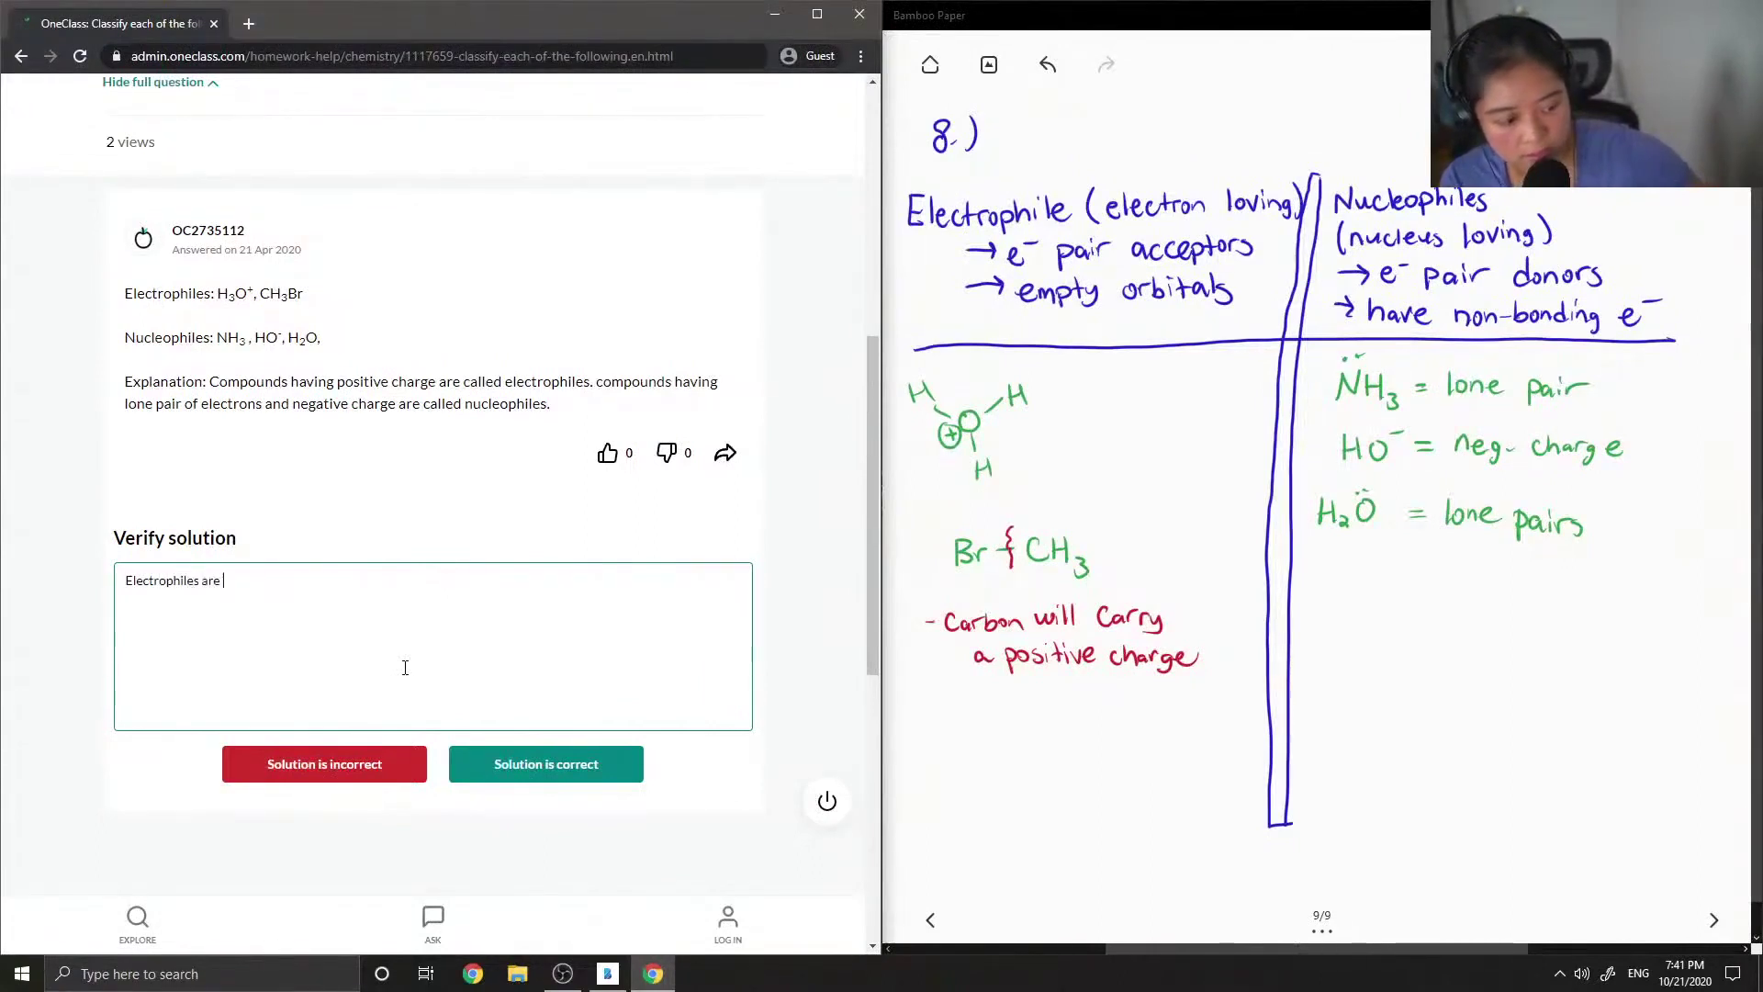
type("also")
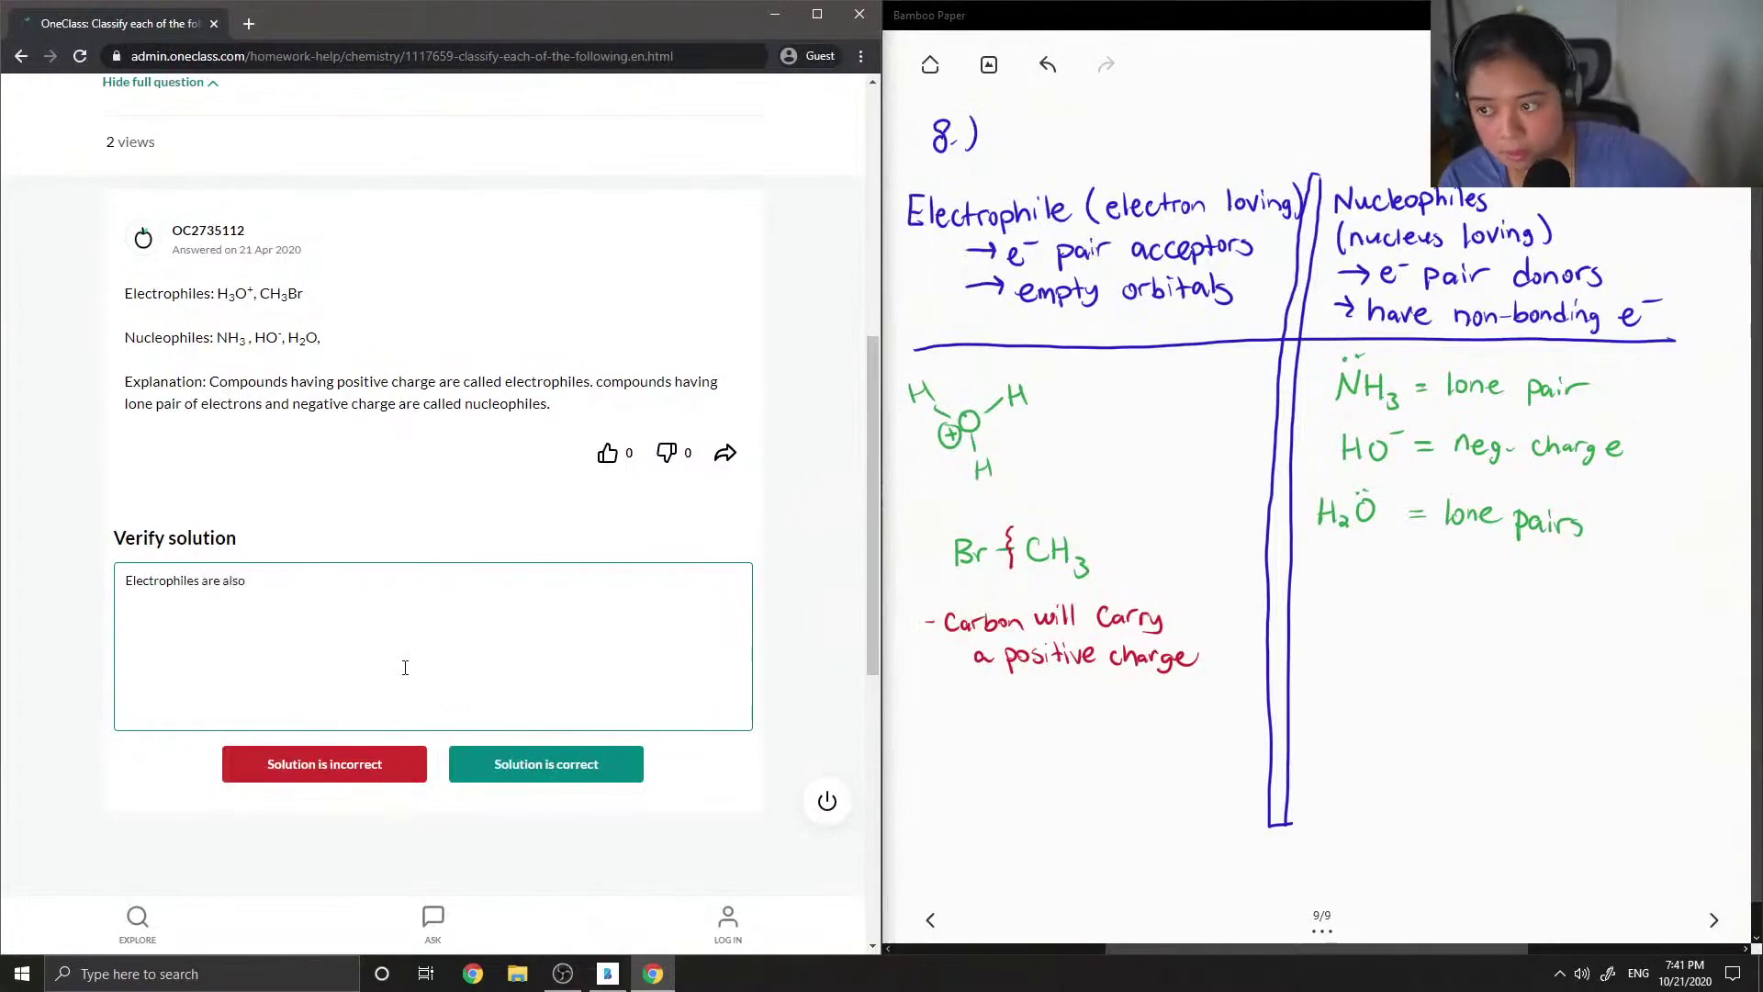
type(" e-")
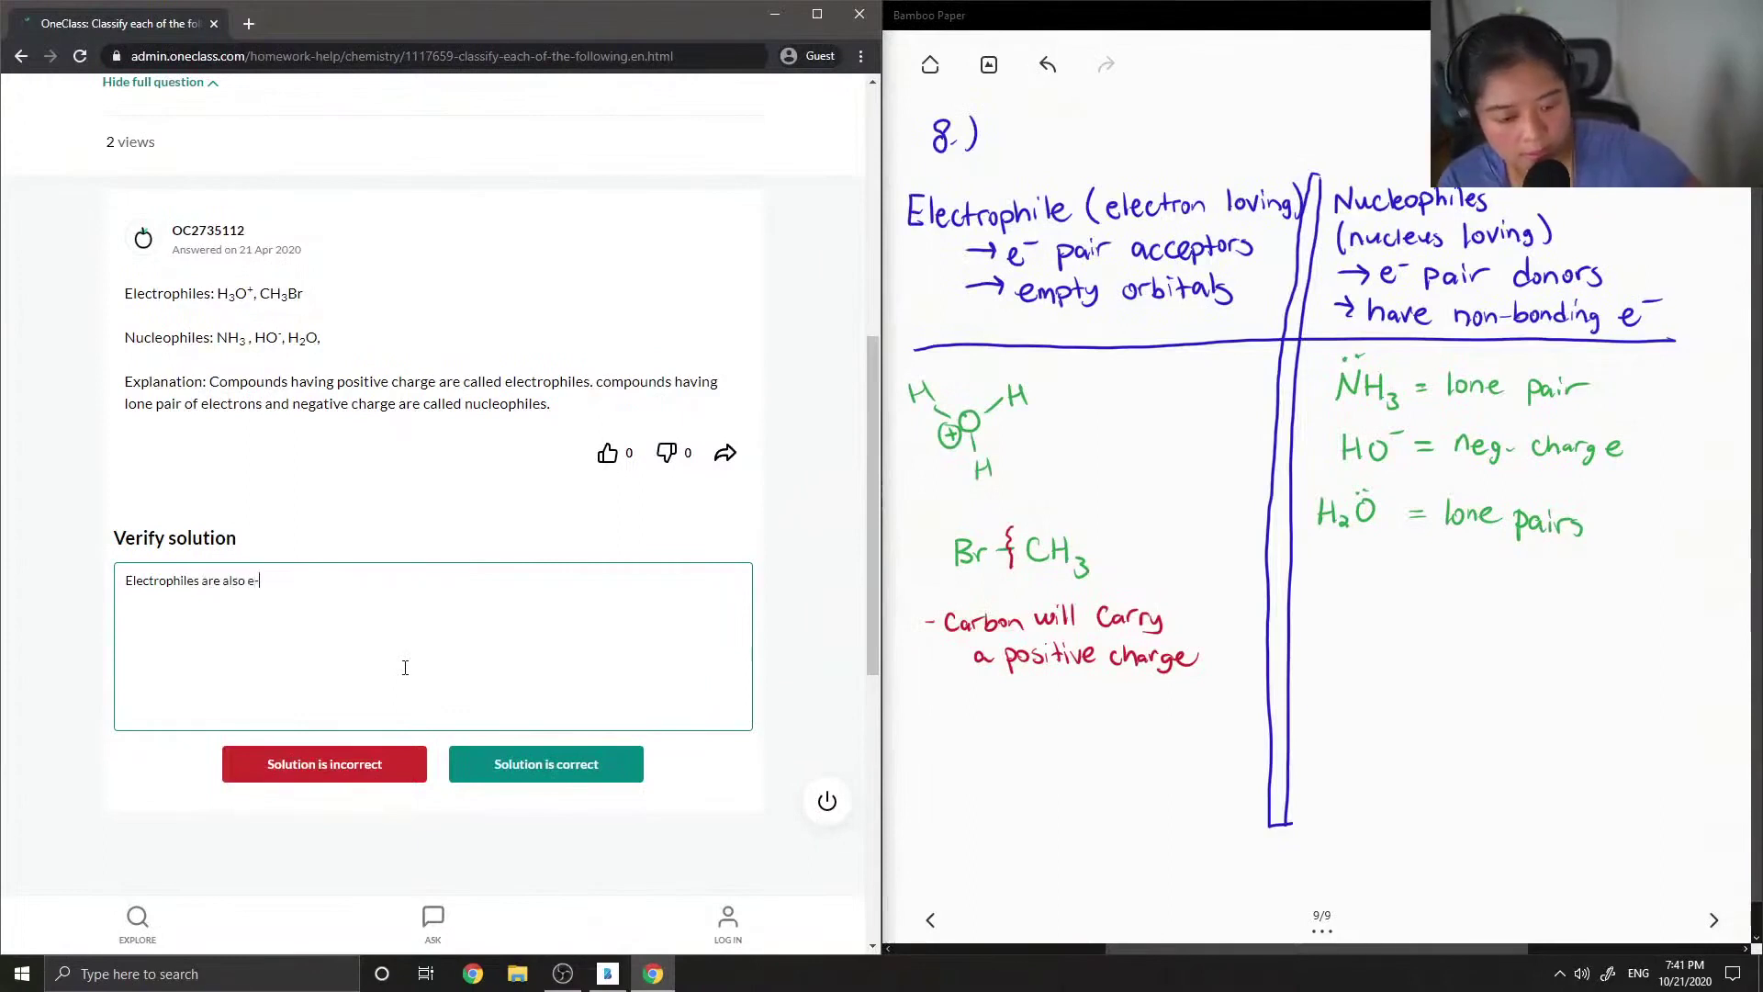
type(" pa")
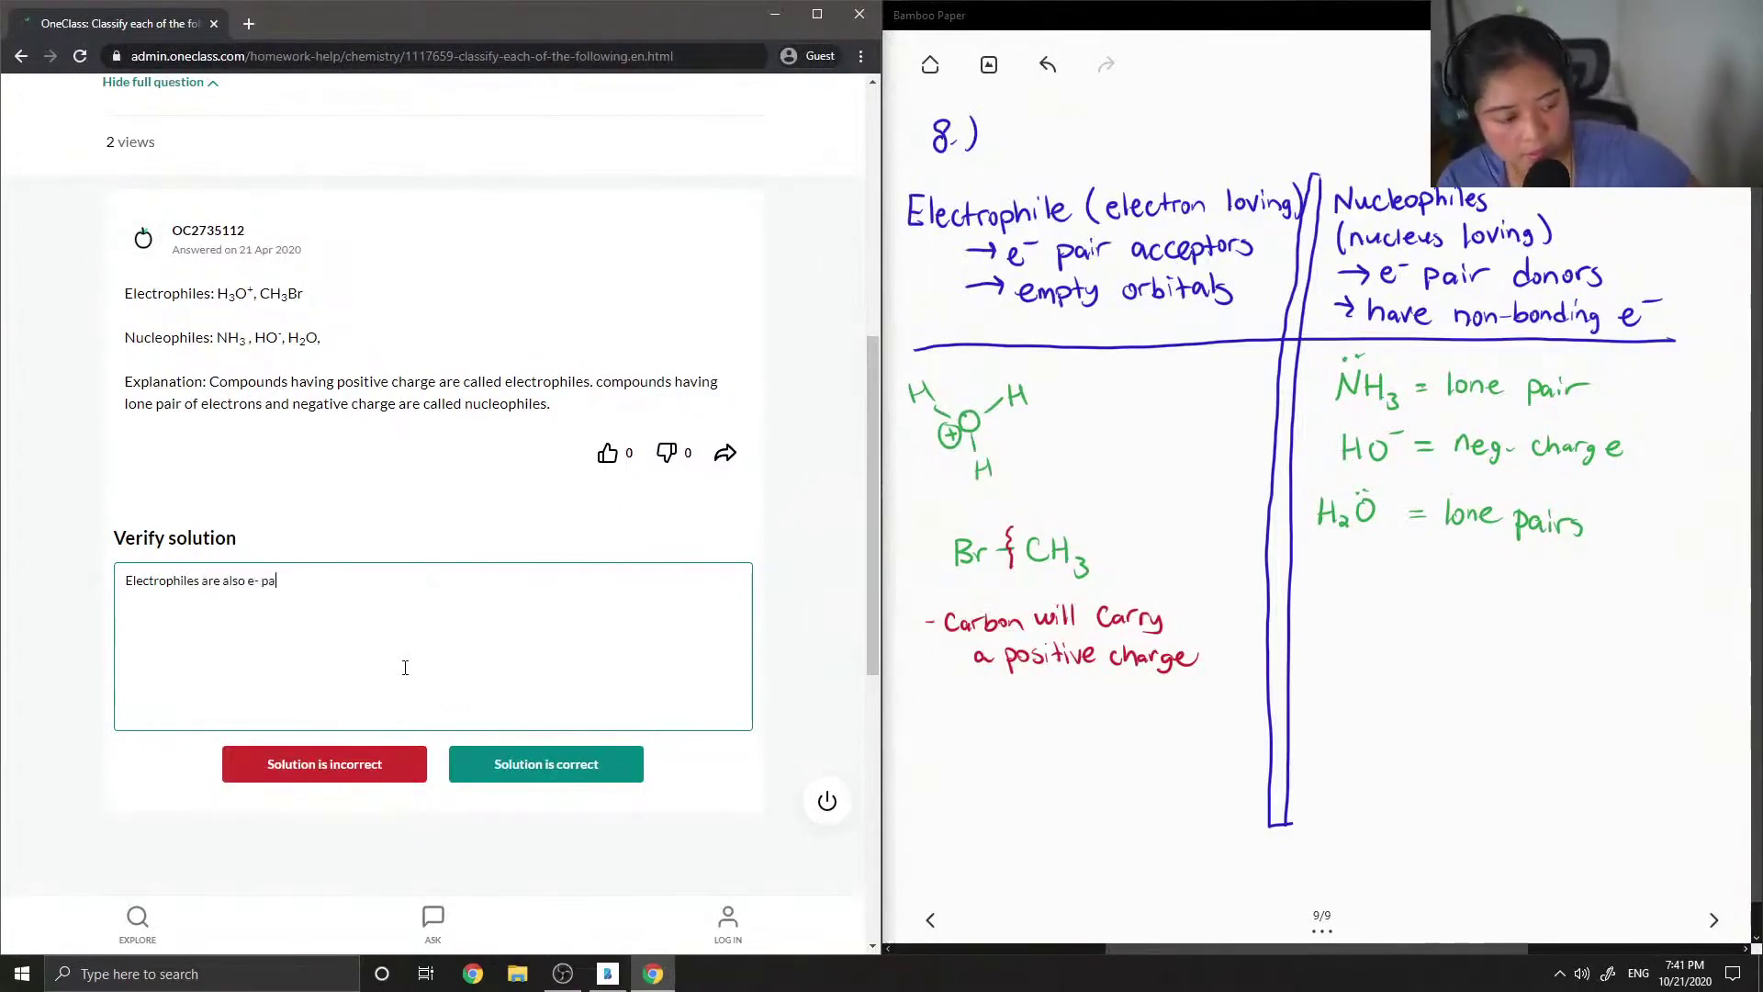
type("ir acce")
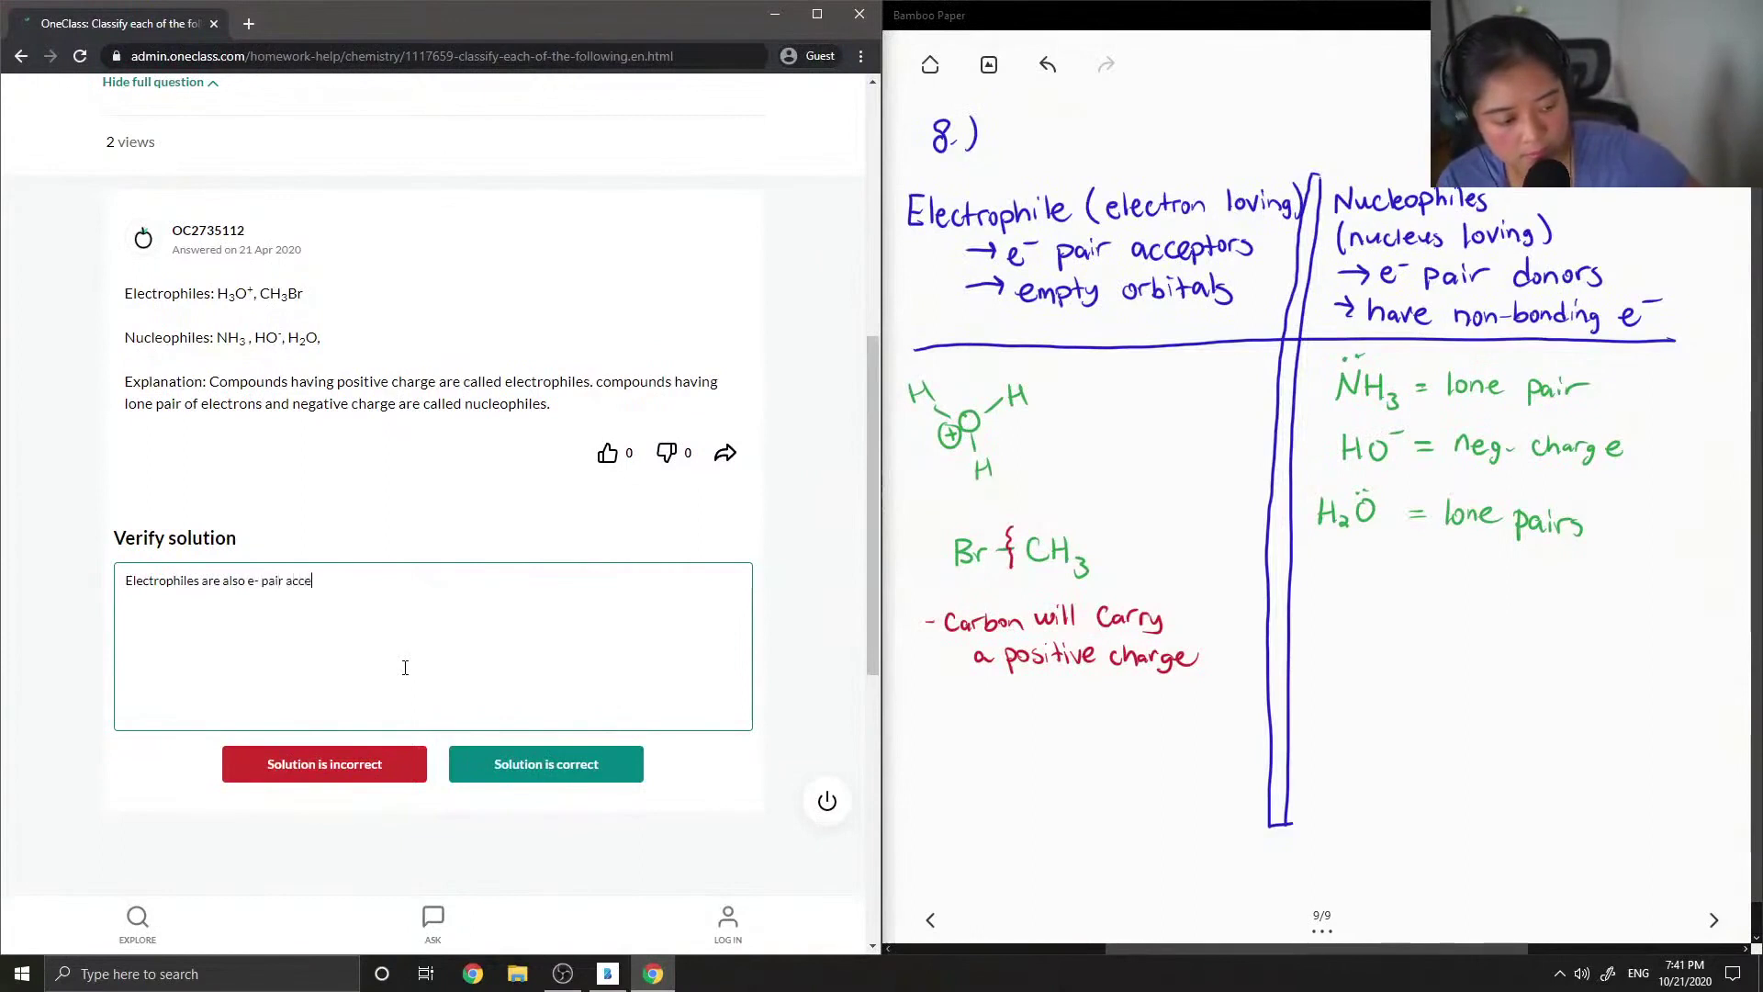
type("ptors")
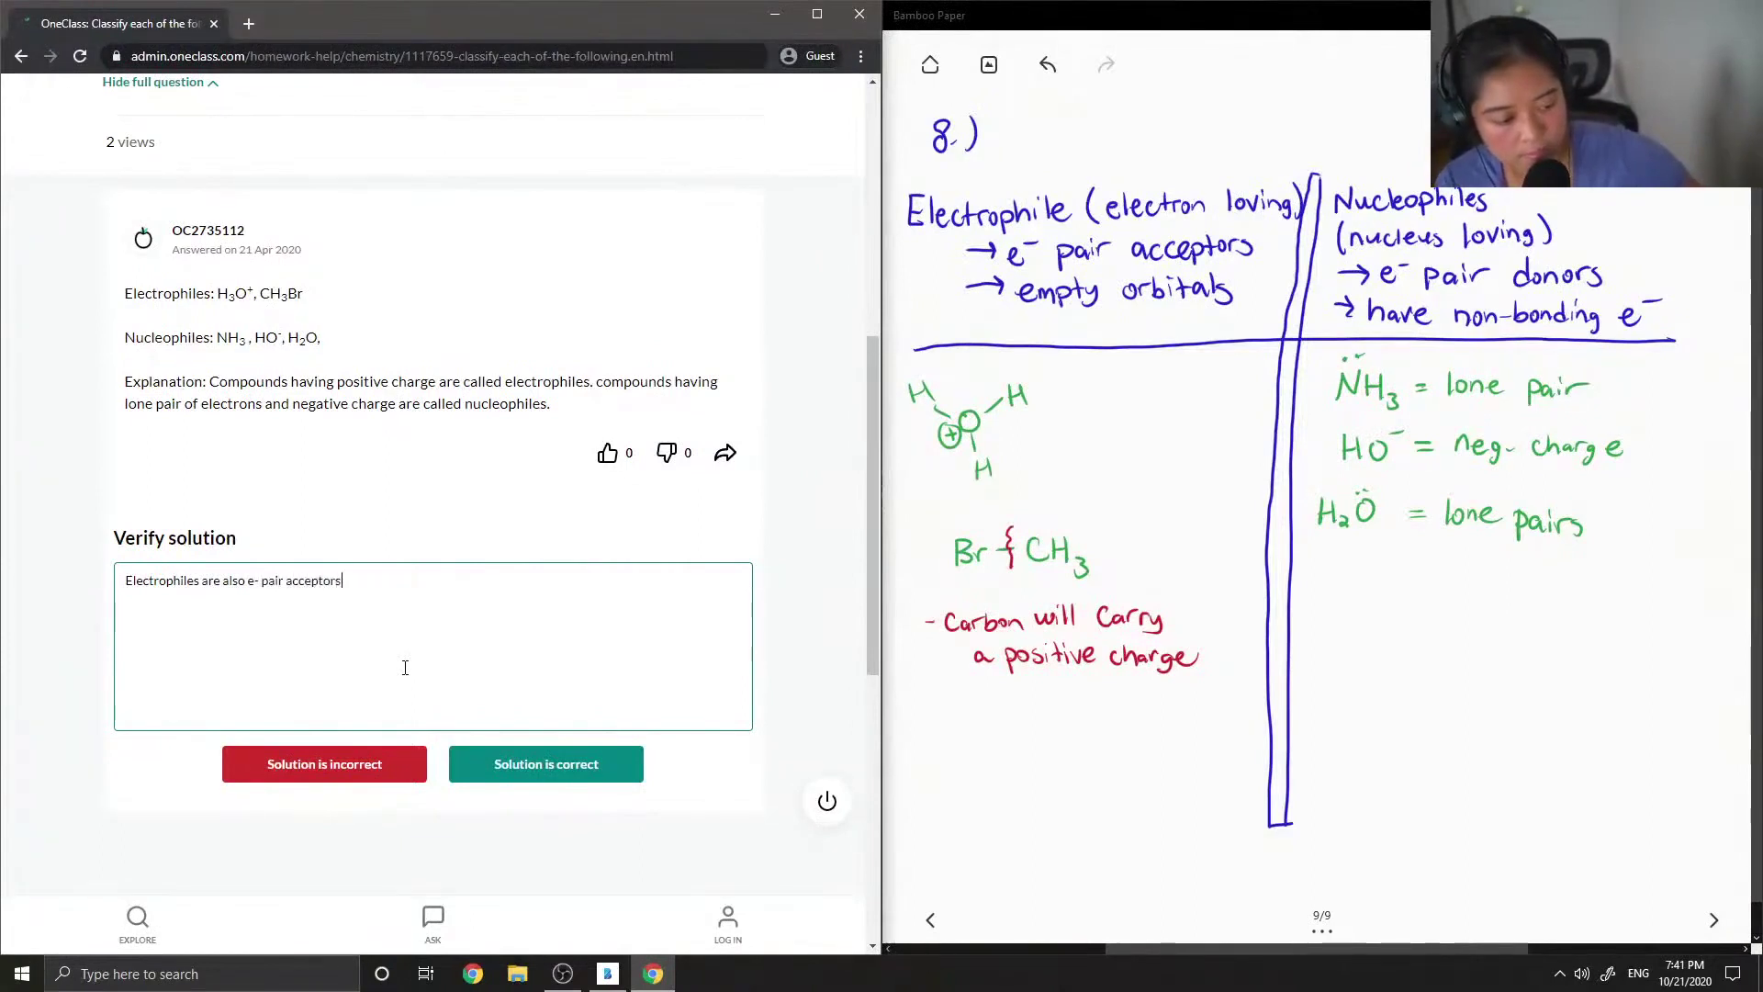
type(",")
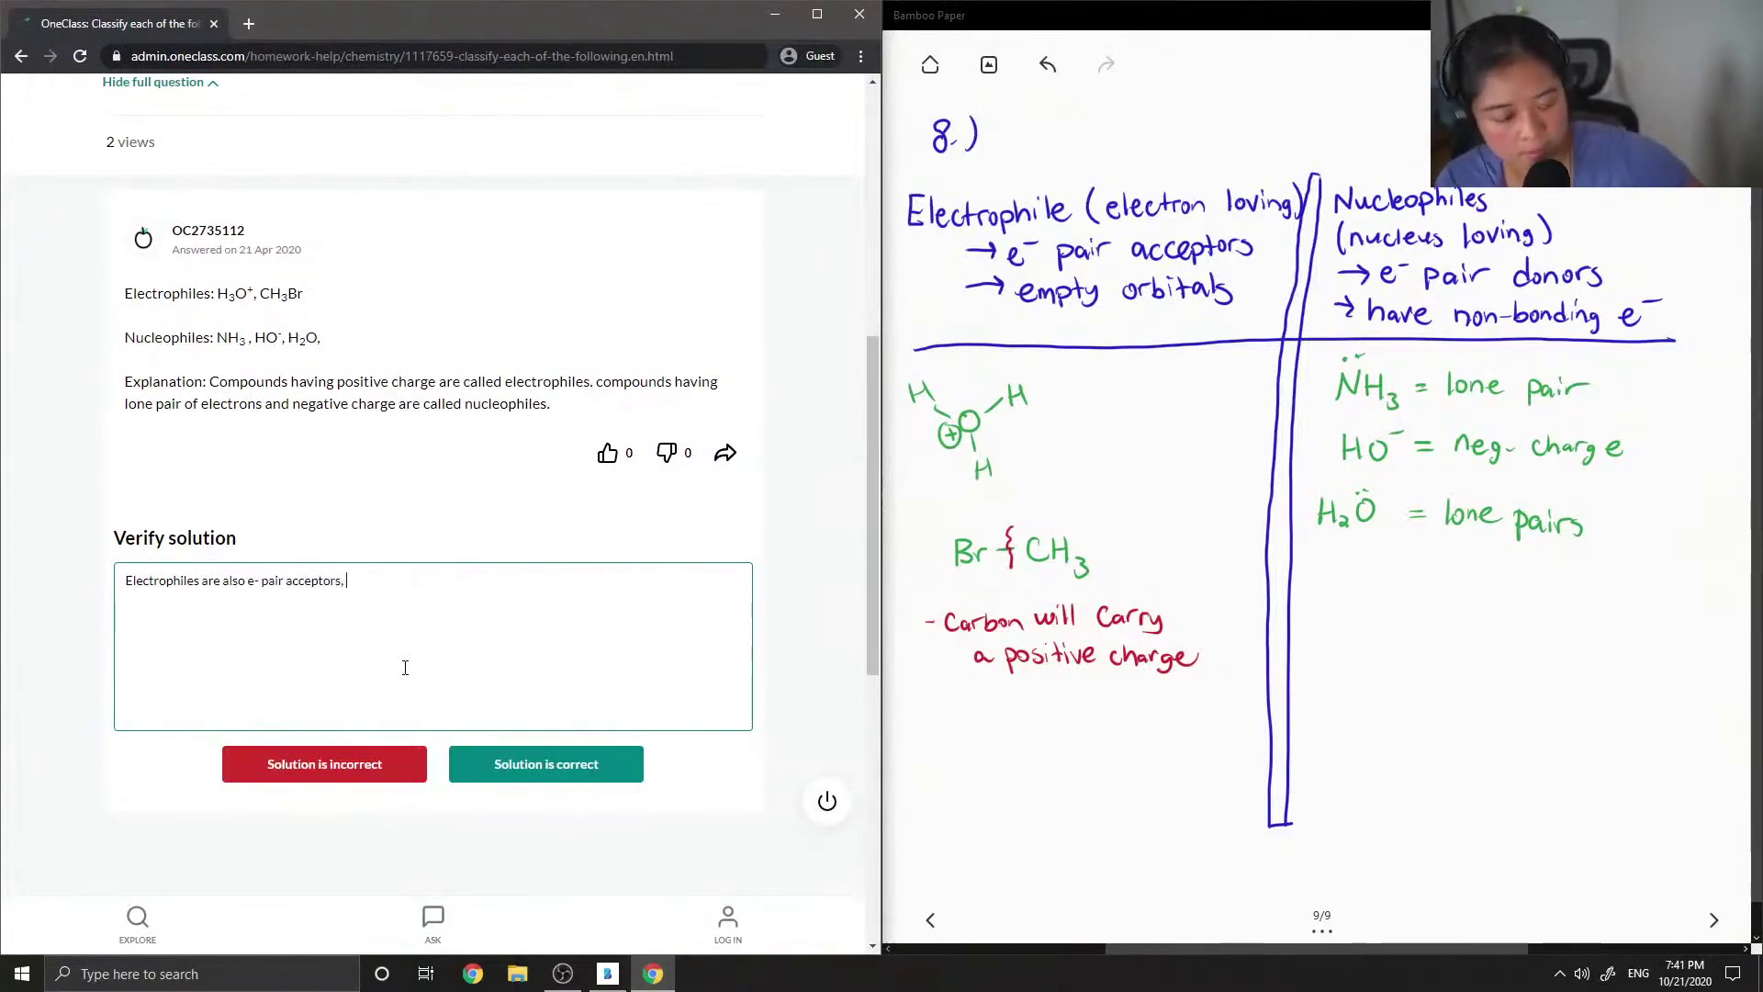
type(" h")
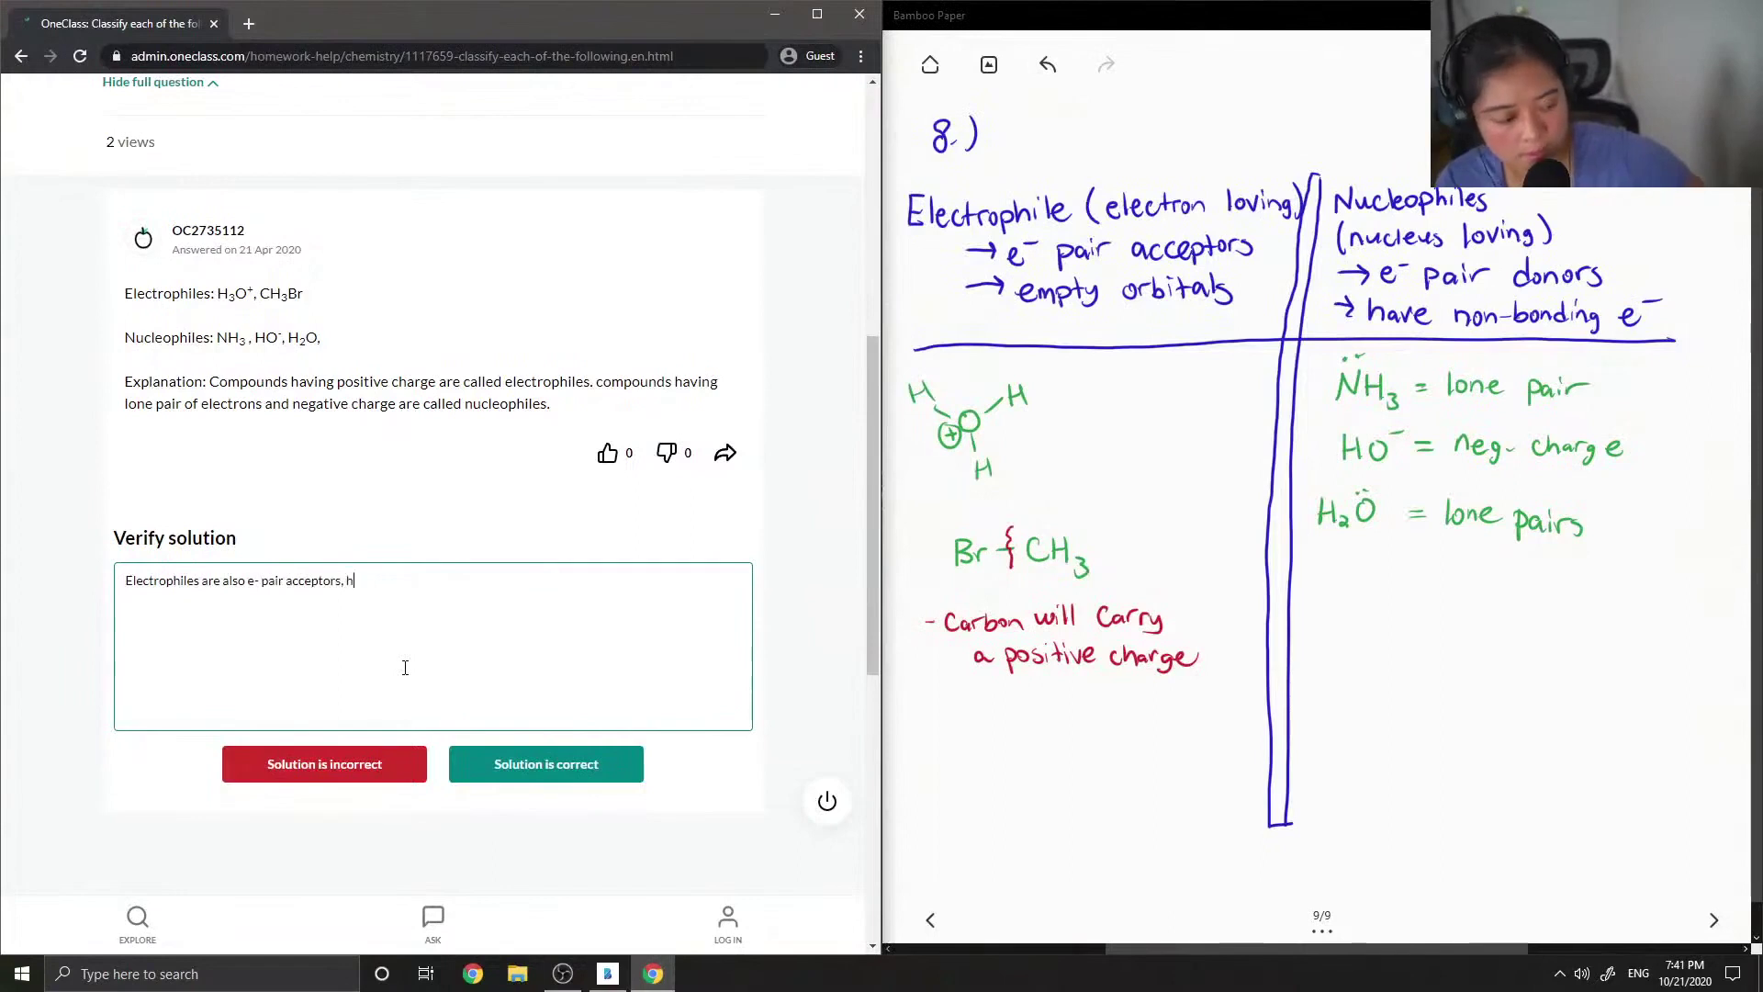
type("ave em")
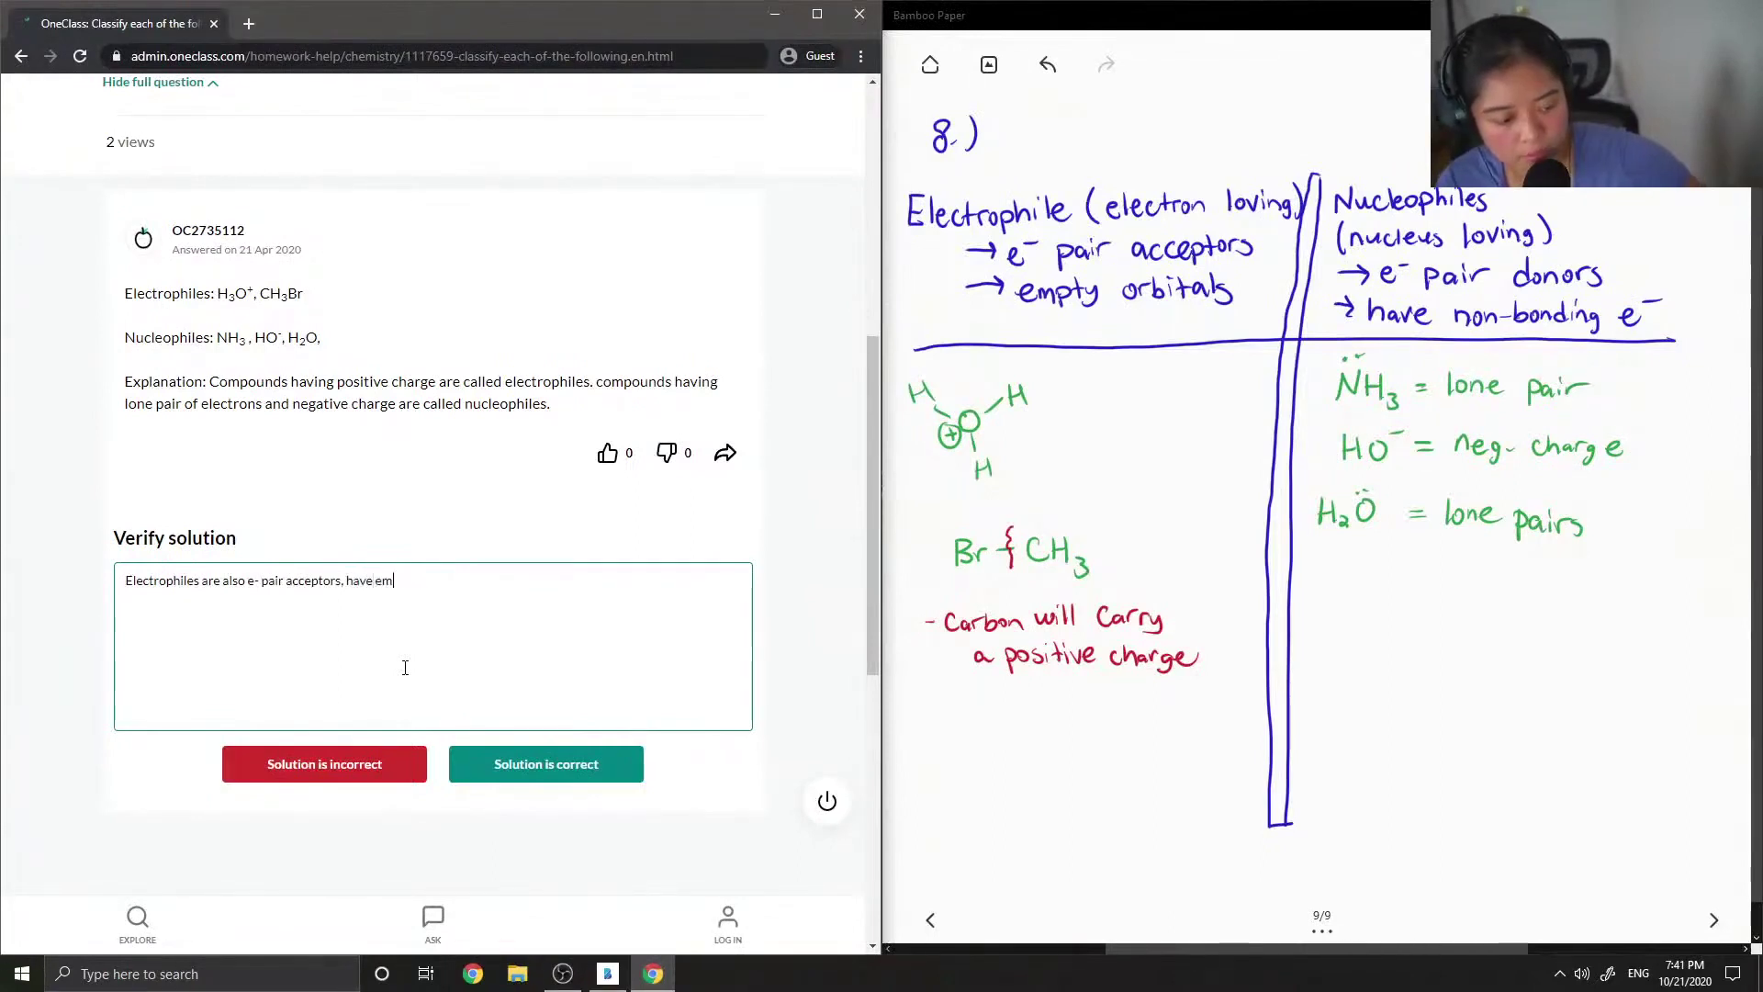
type("pty o")
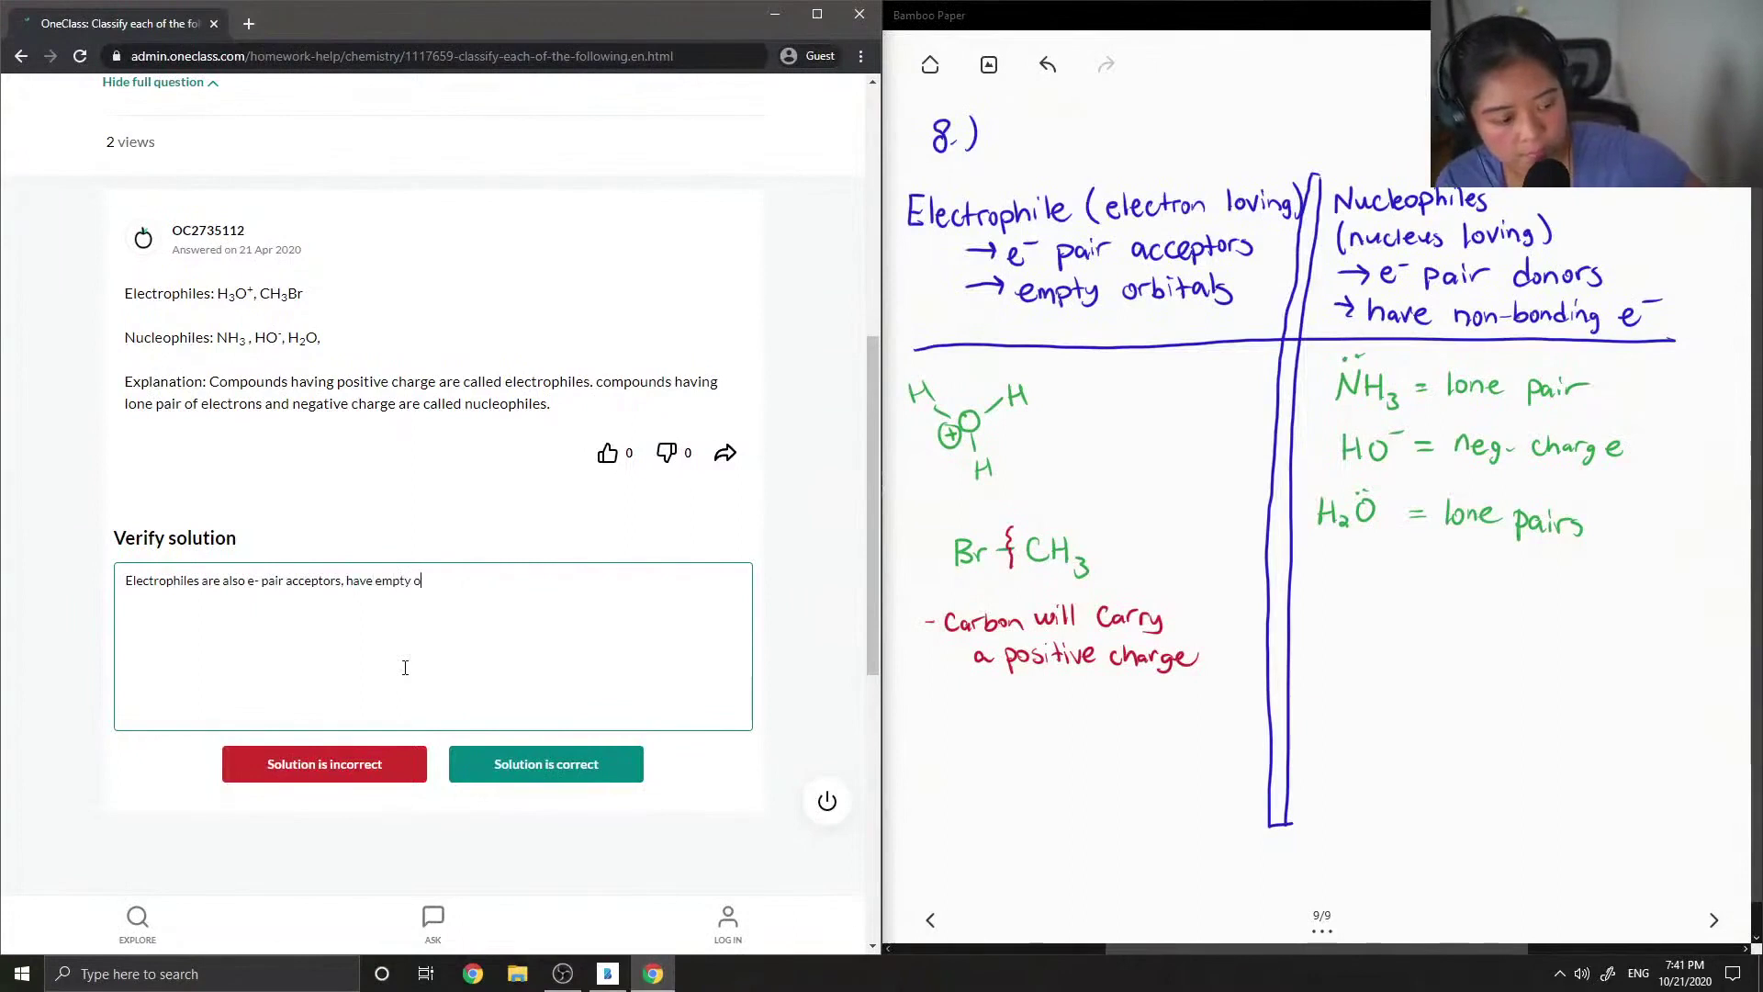
type("rbitals")
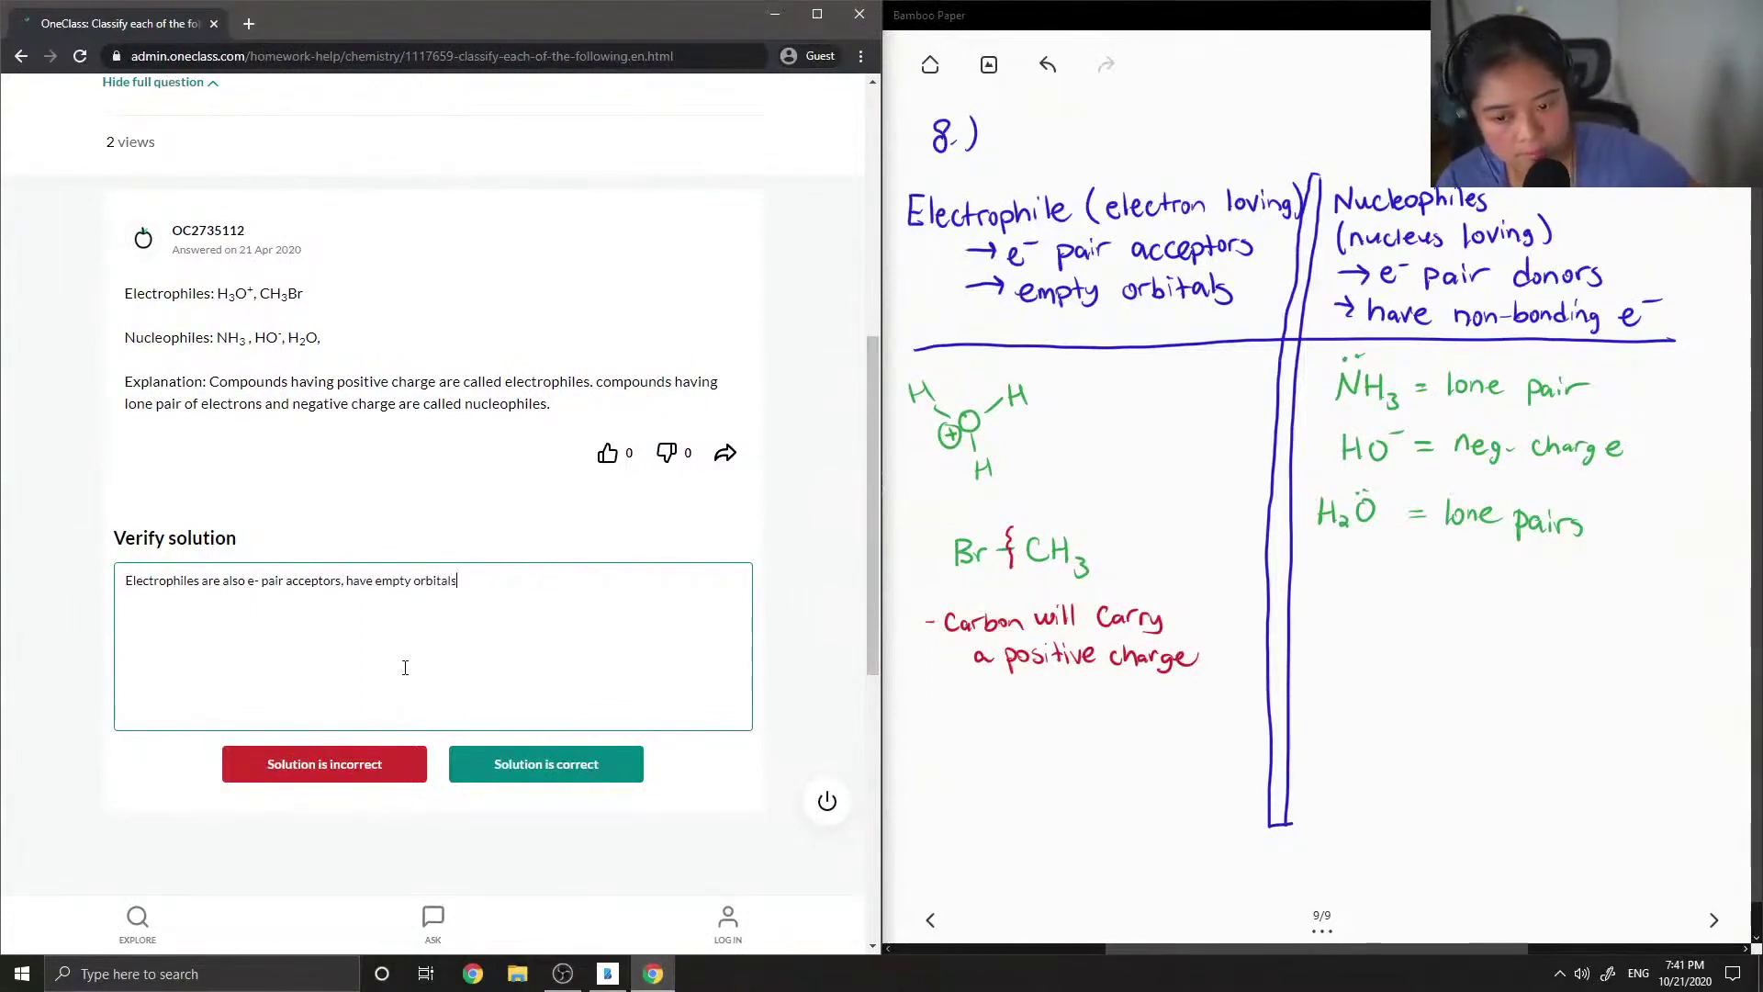
On a new line, add 'Nucleophiles are e- pair donors, have non-bonding e-'.
key("Return")
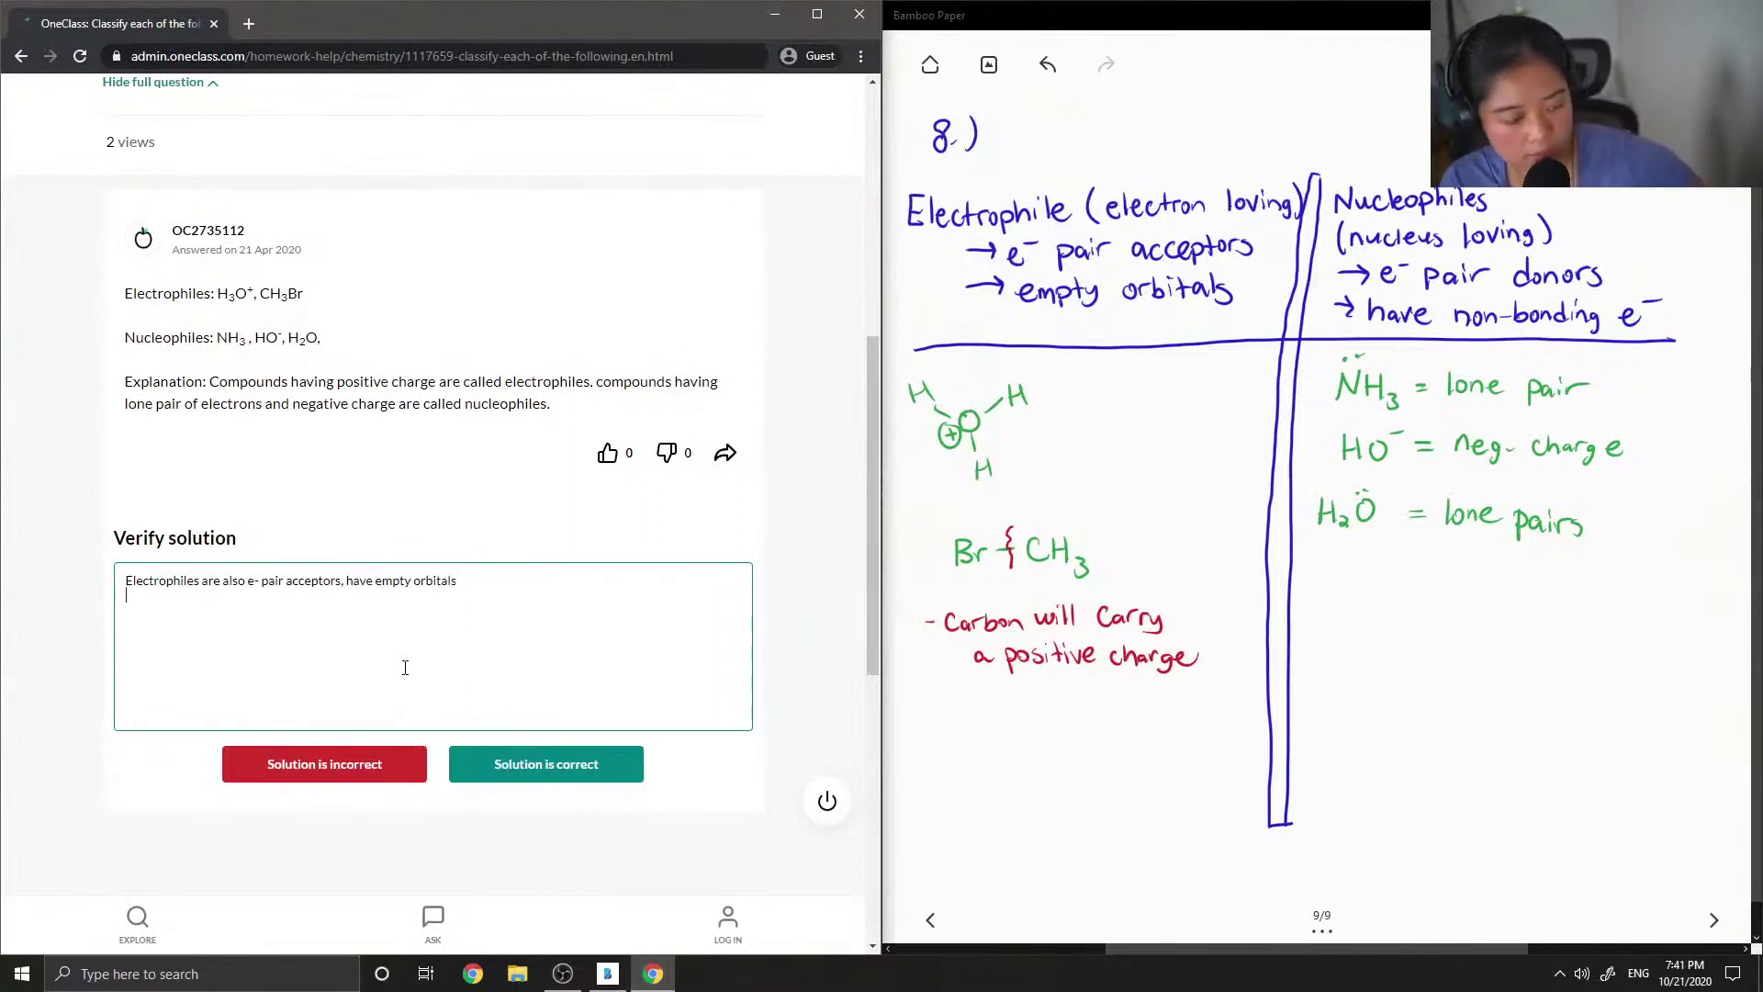
type("Nucle")
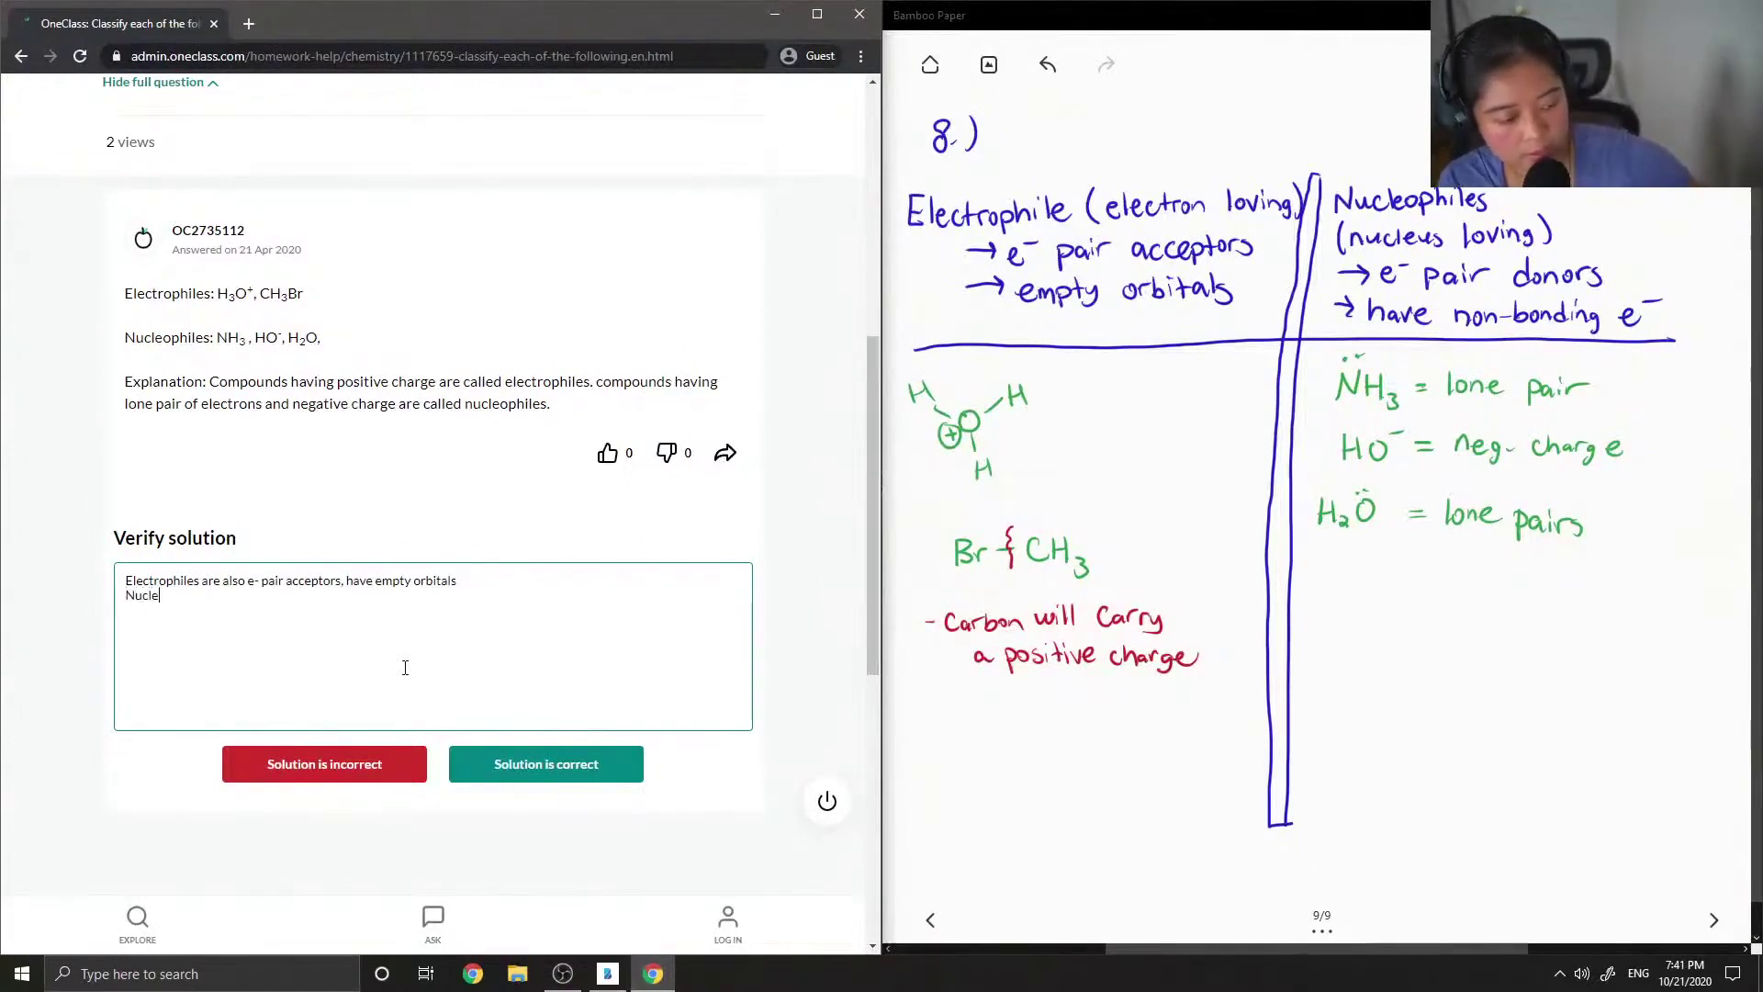
type("ophil")
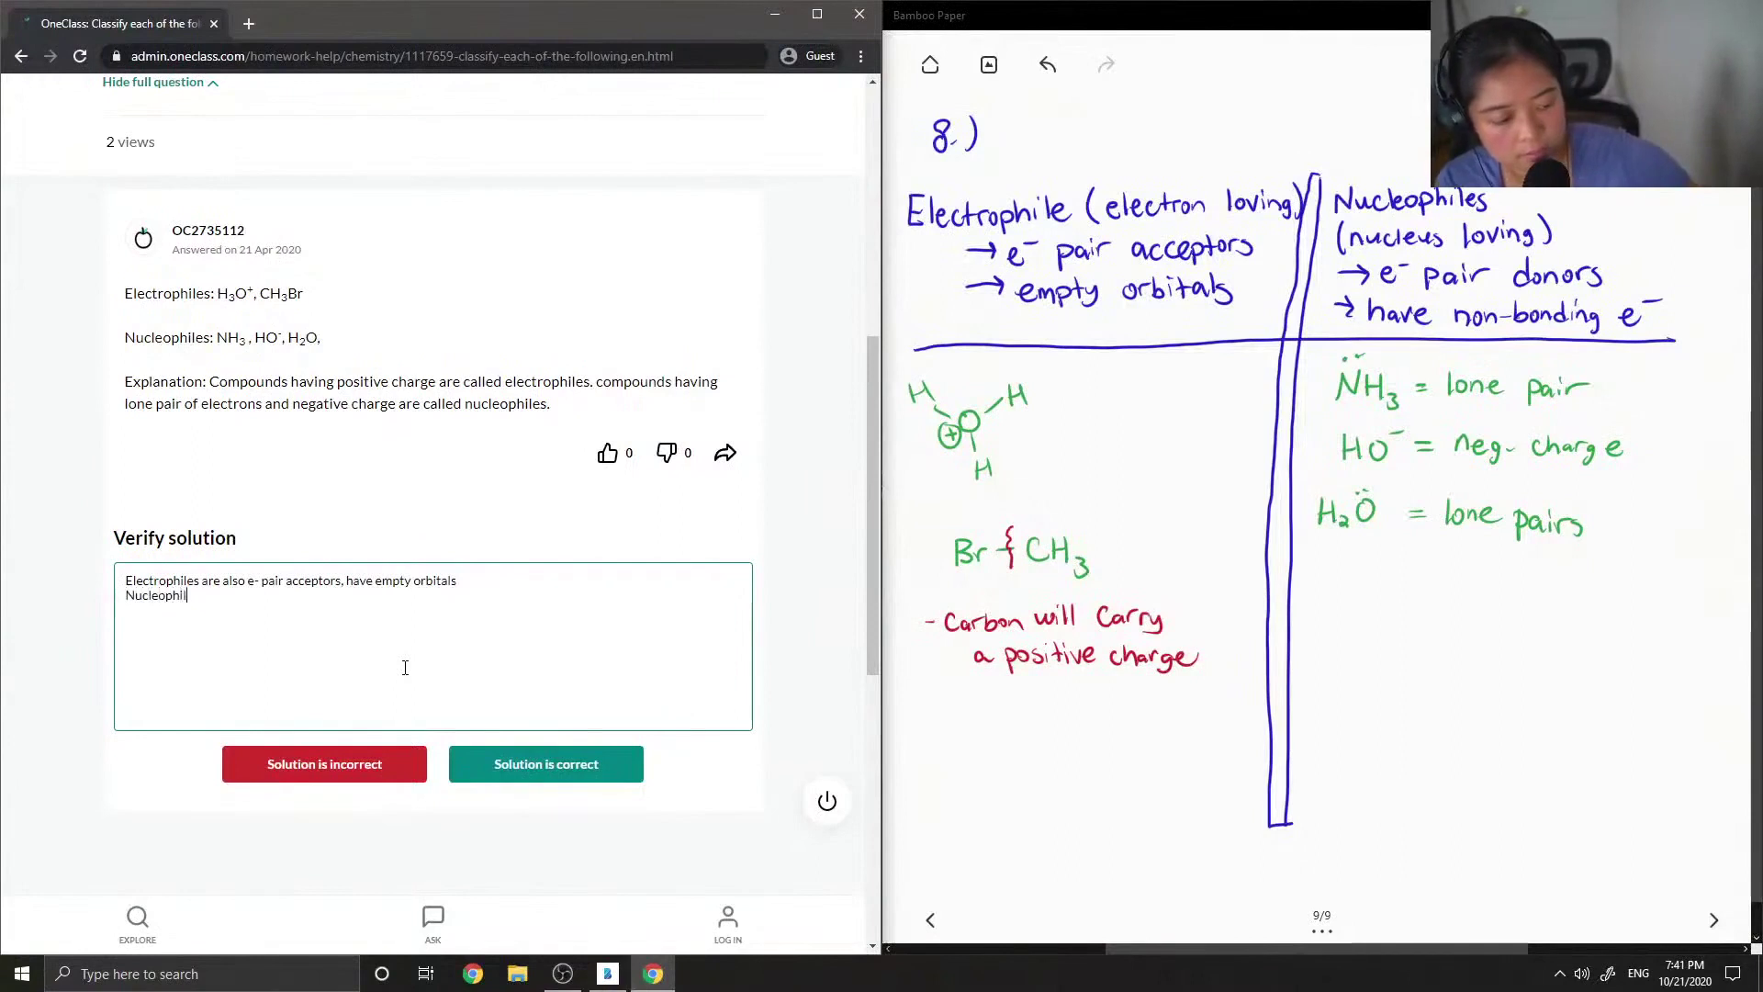
type("es ")
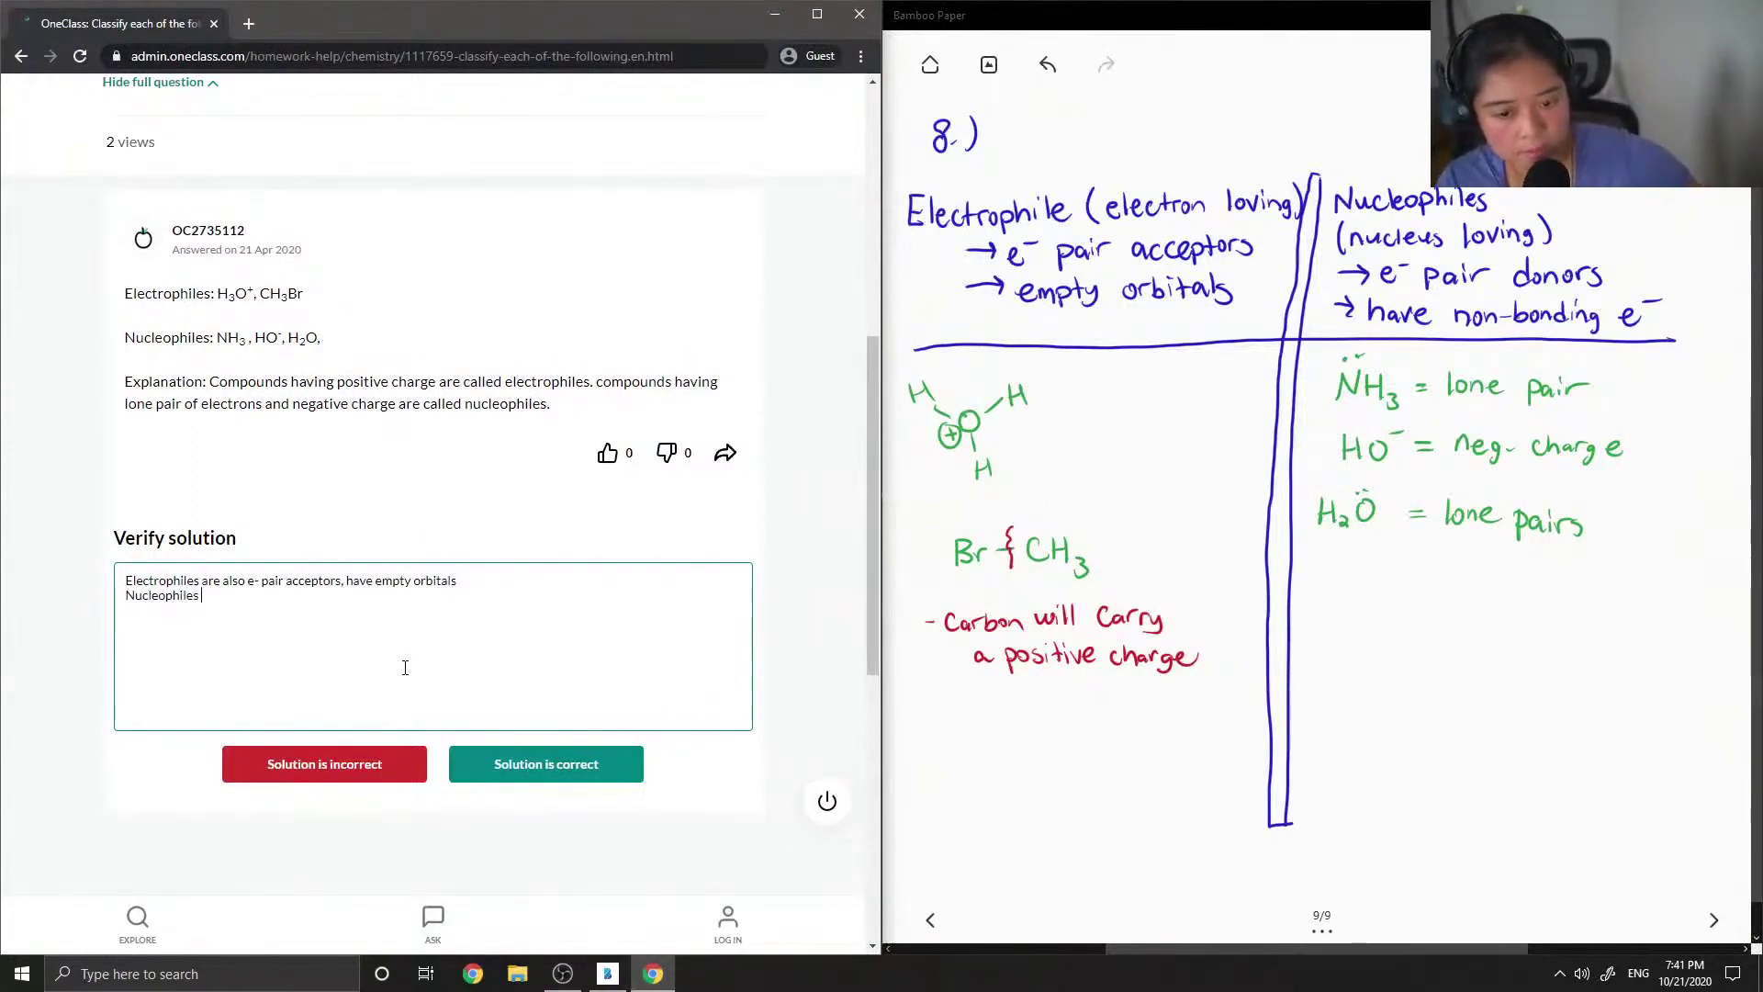
type("are")
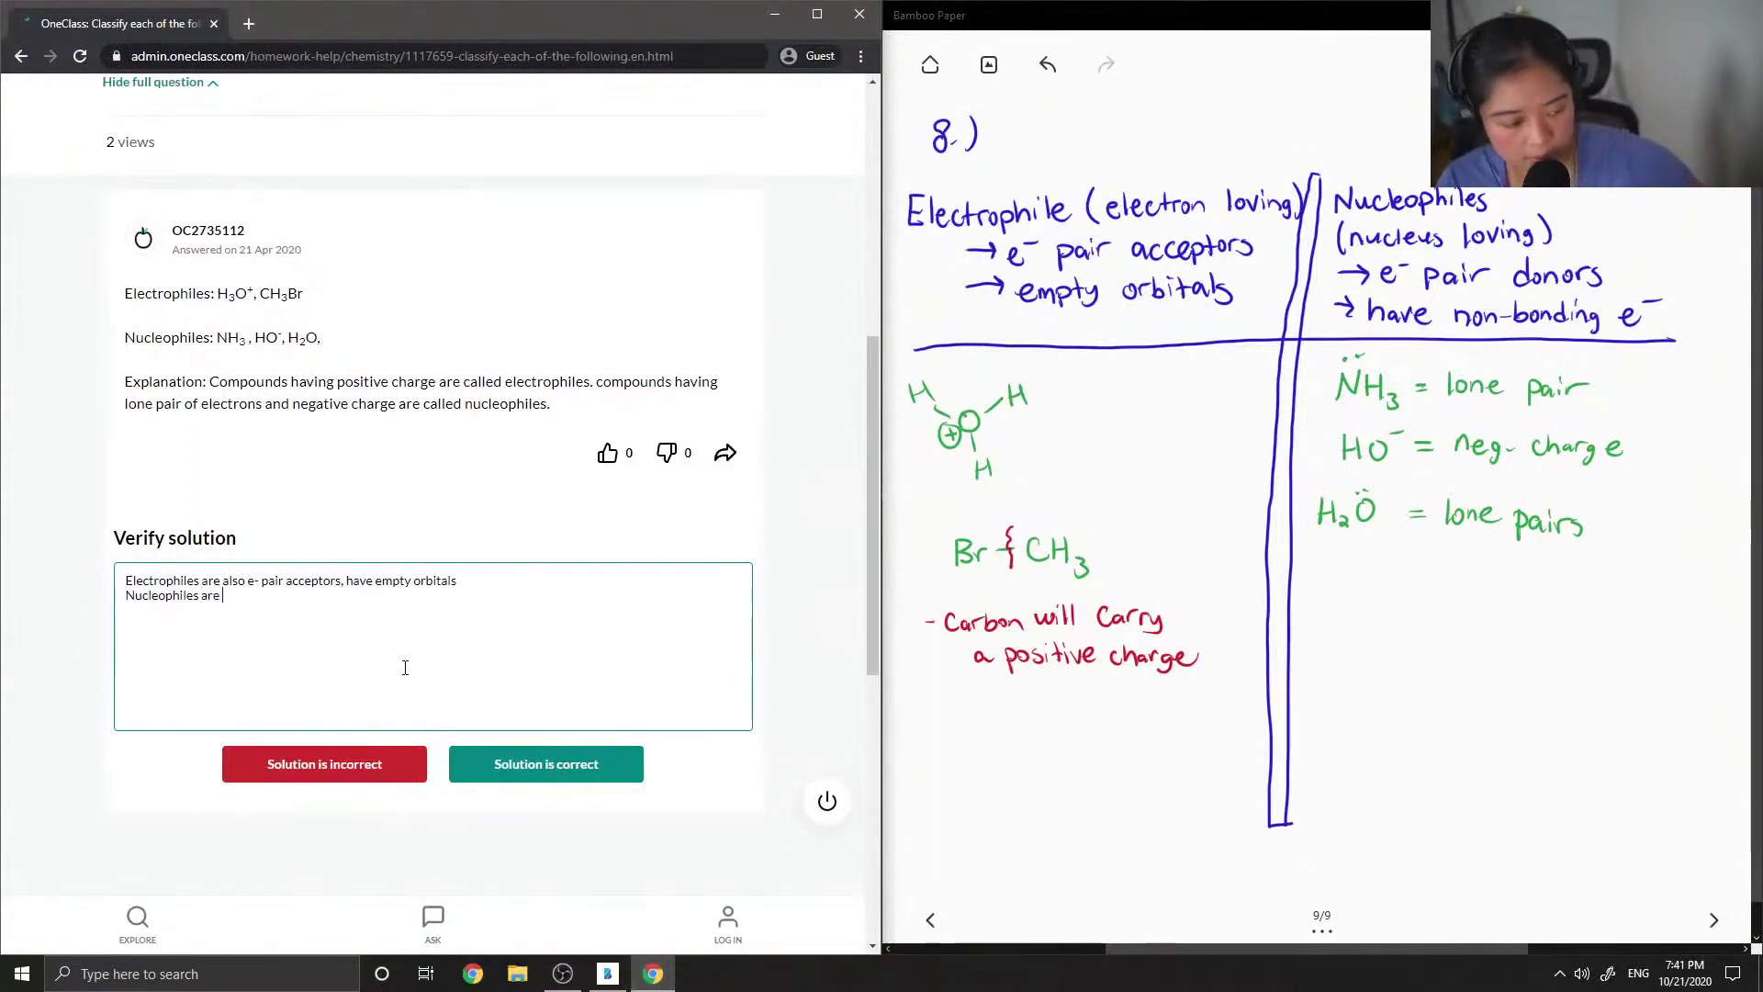
type(" e- pair do")
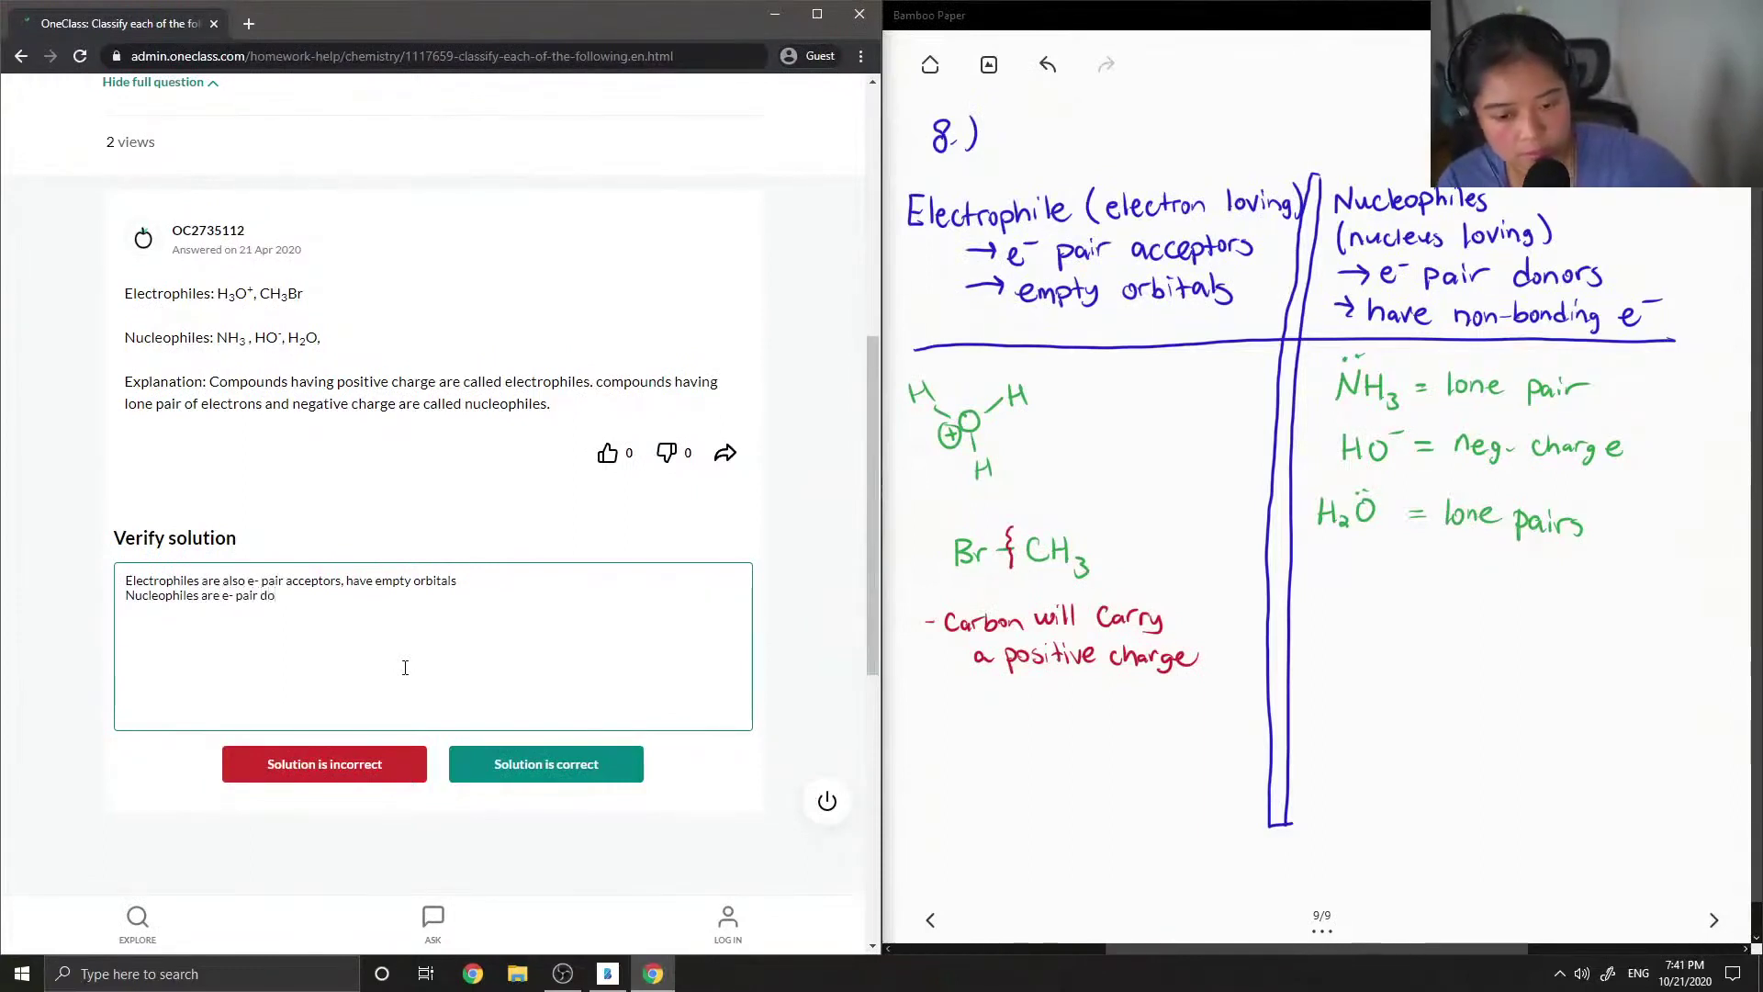
type("nors")
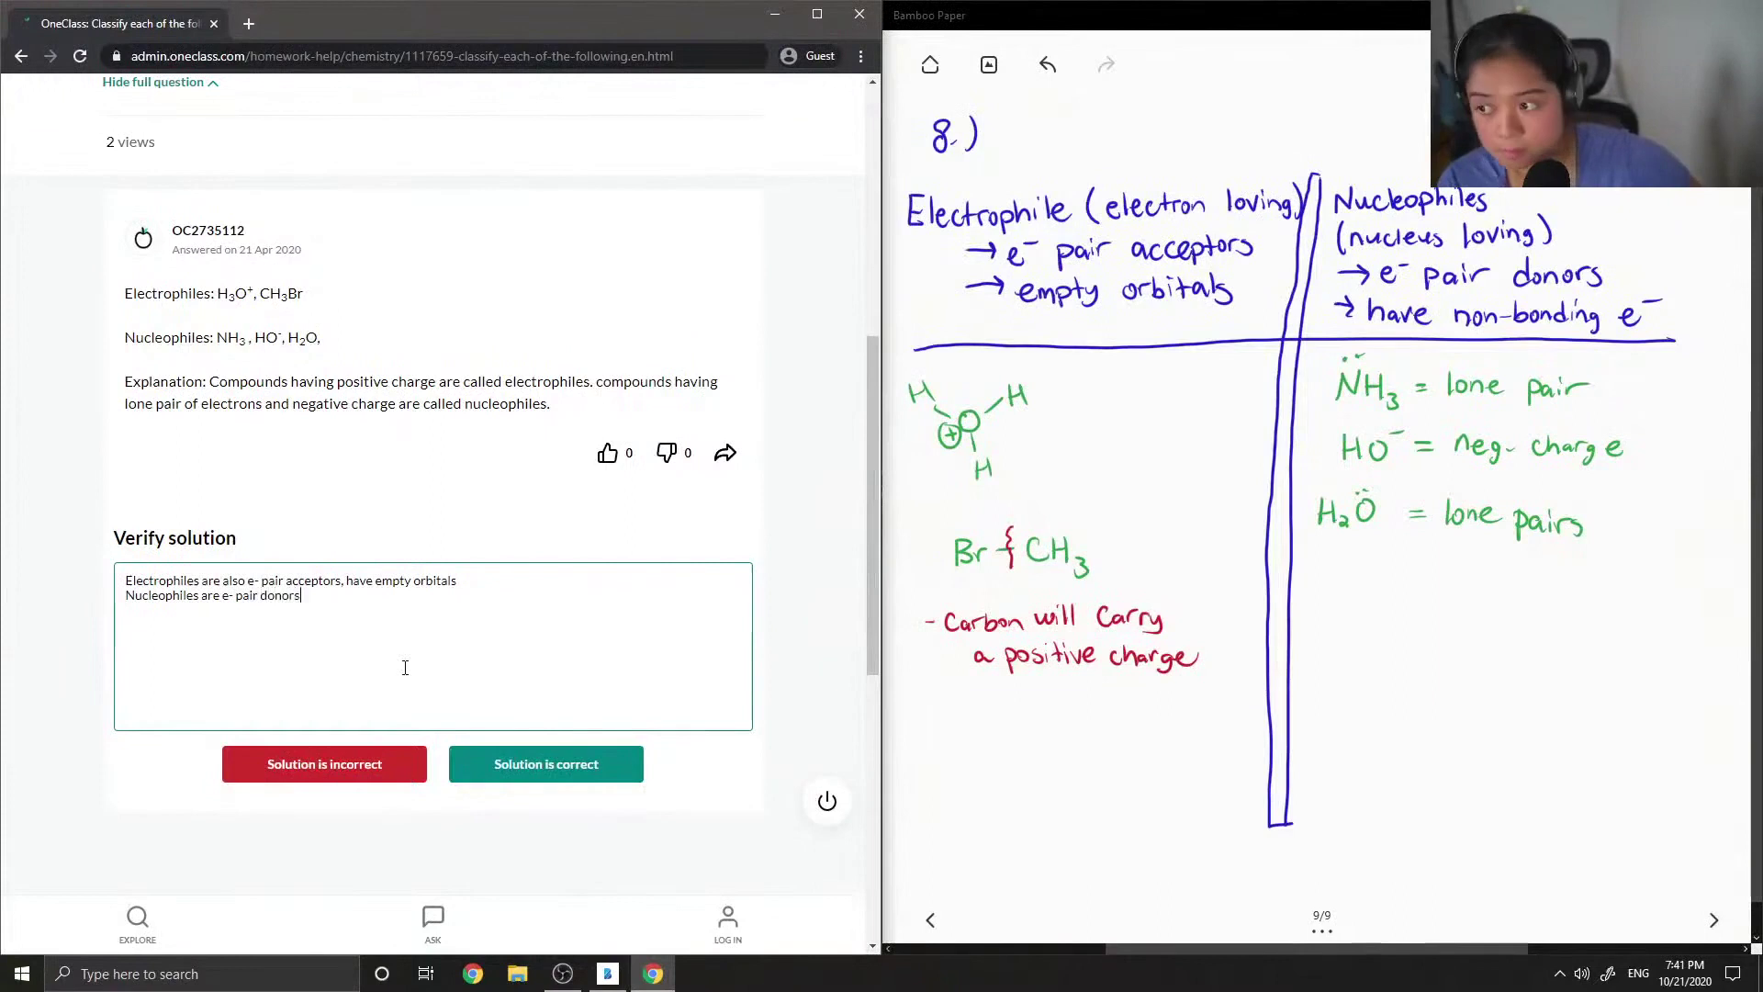
type(", ")
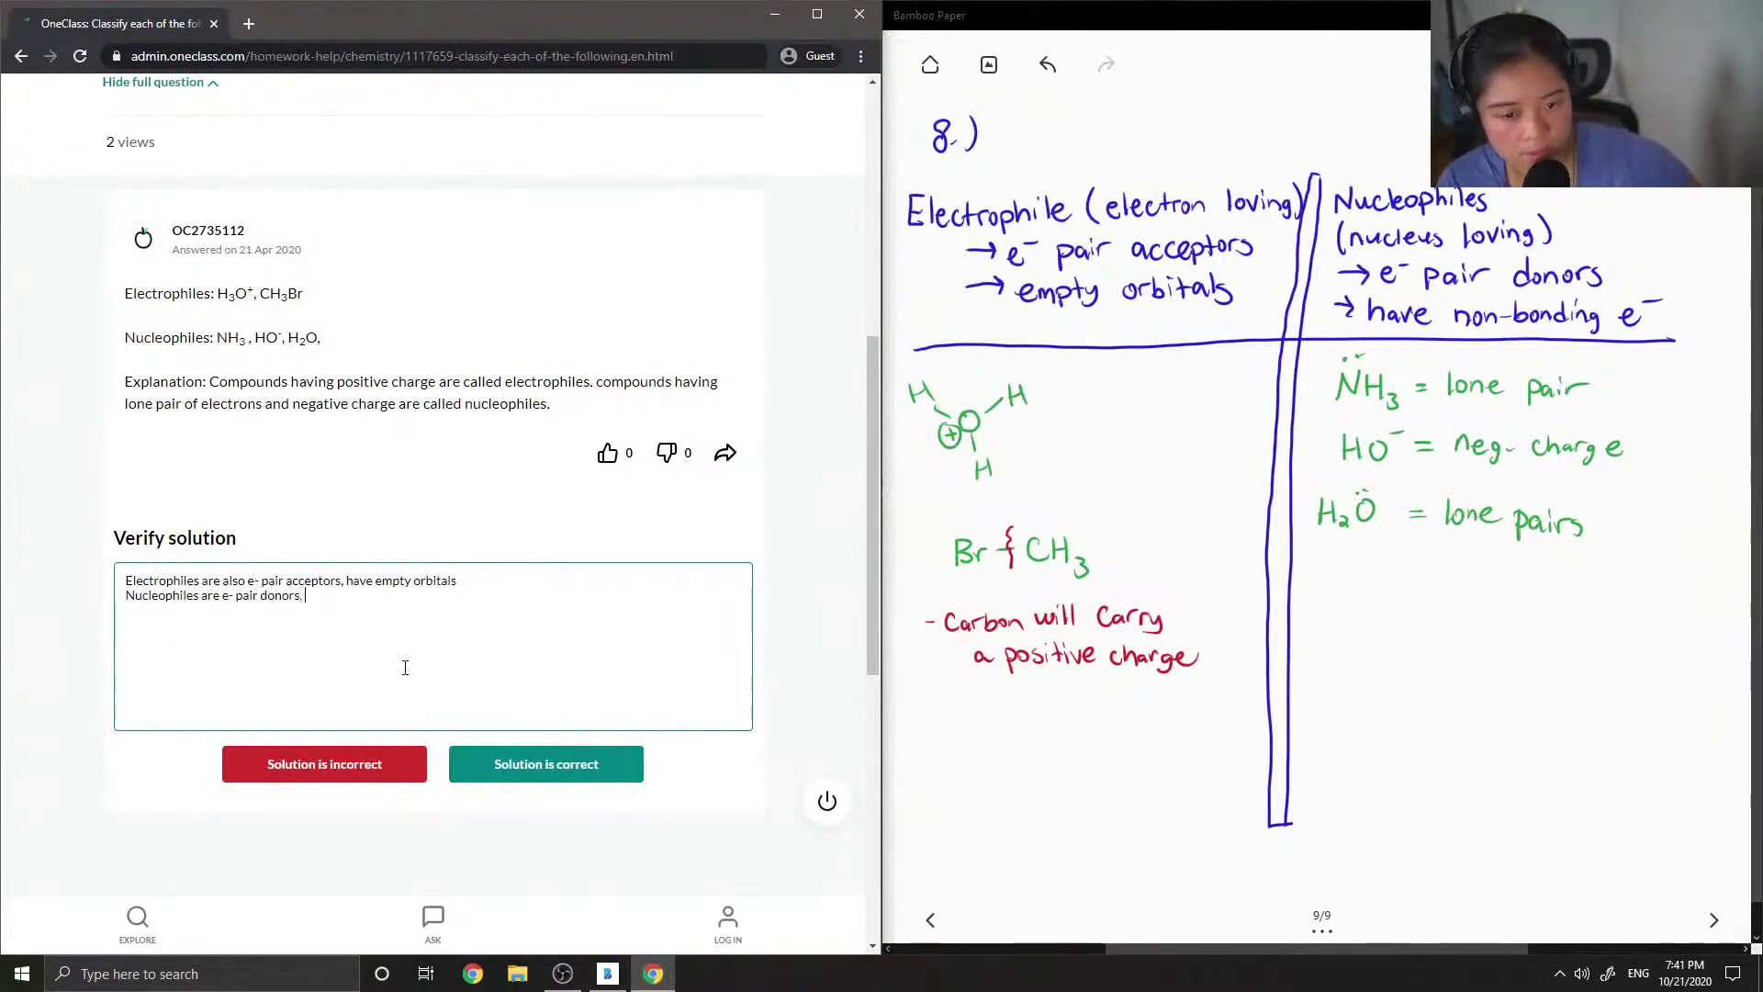
type("have")
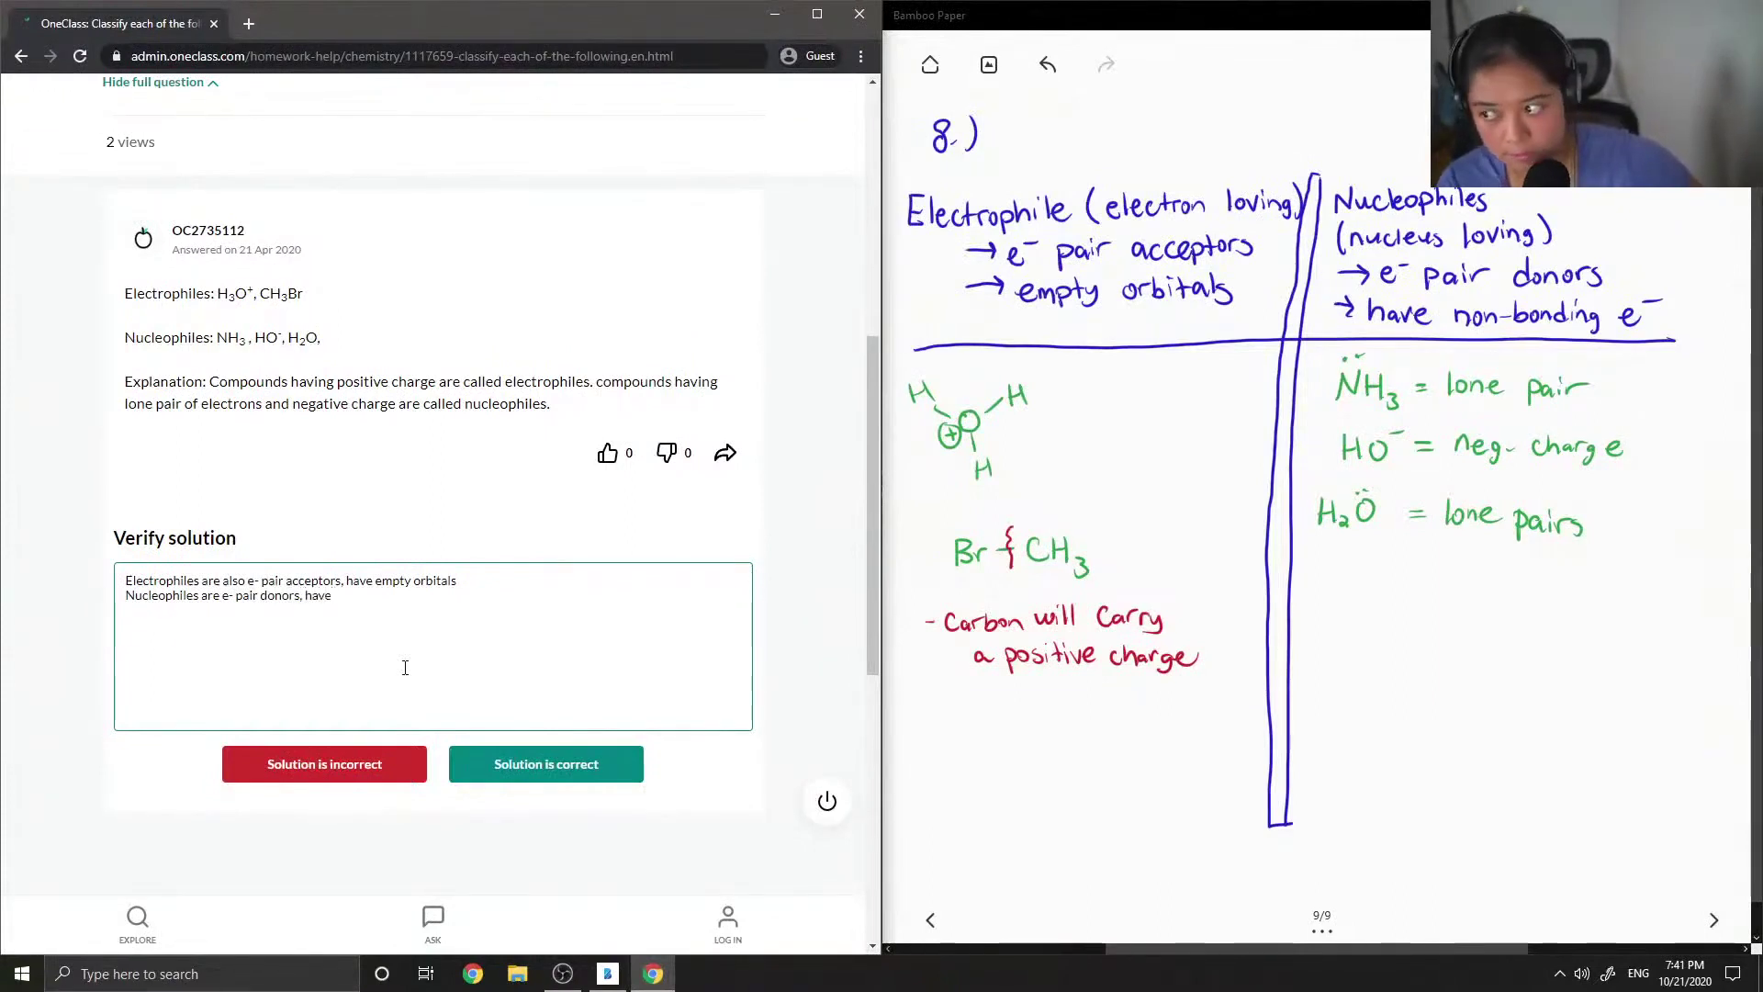
type(" non-")
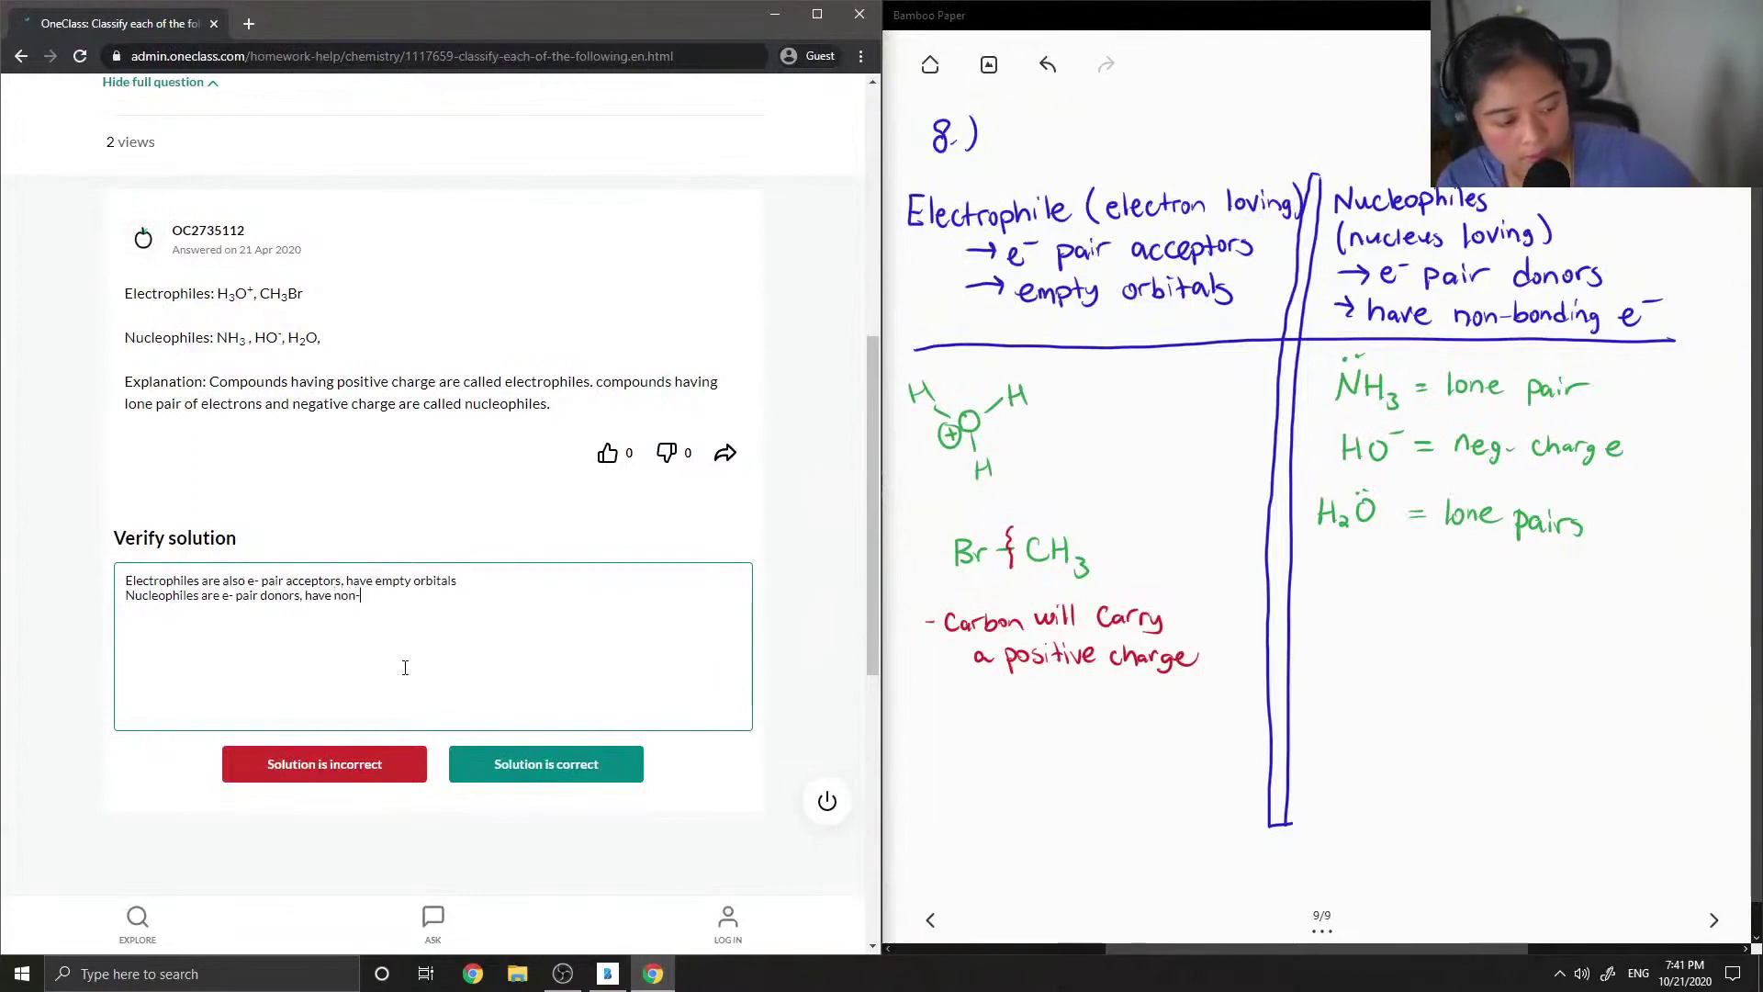
type("bondi")
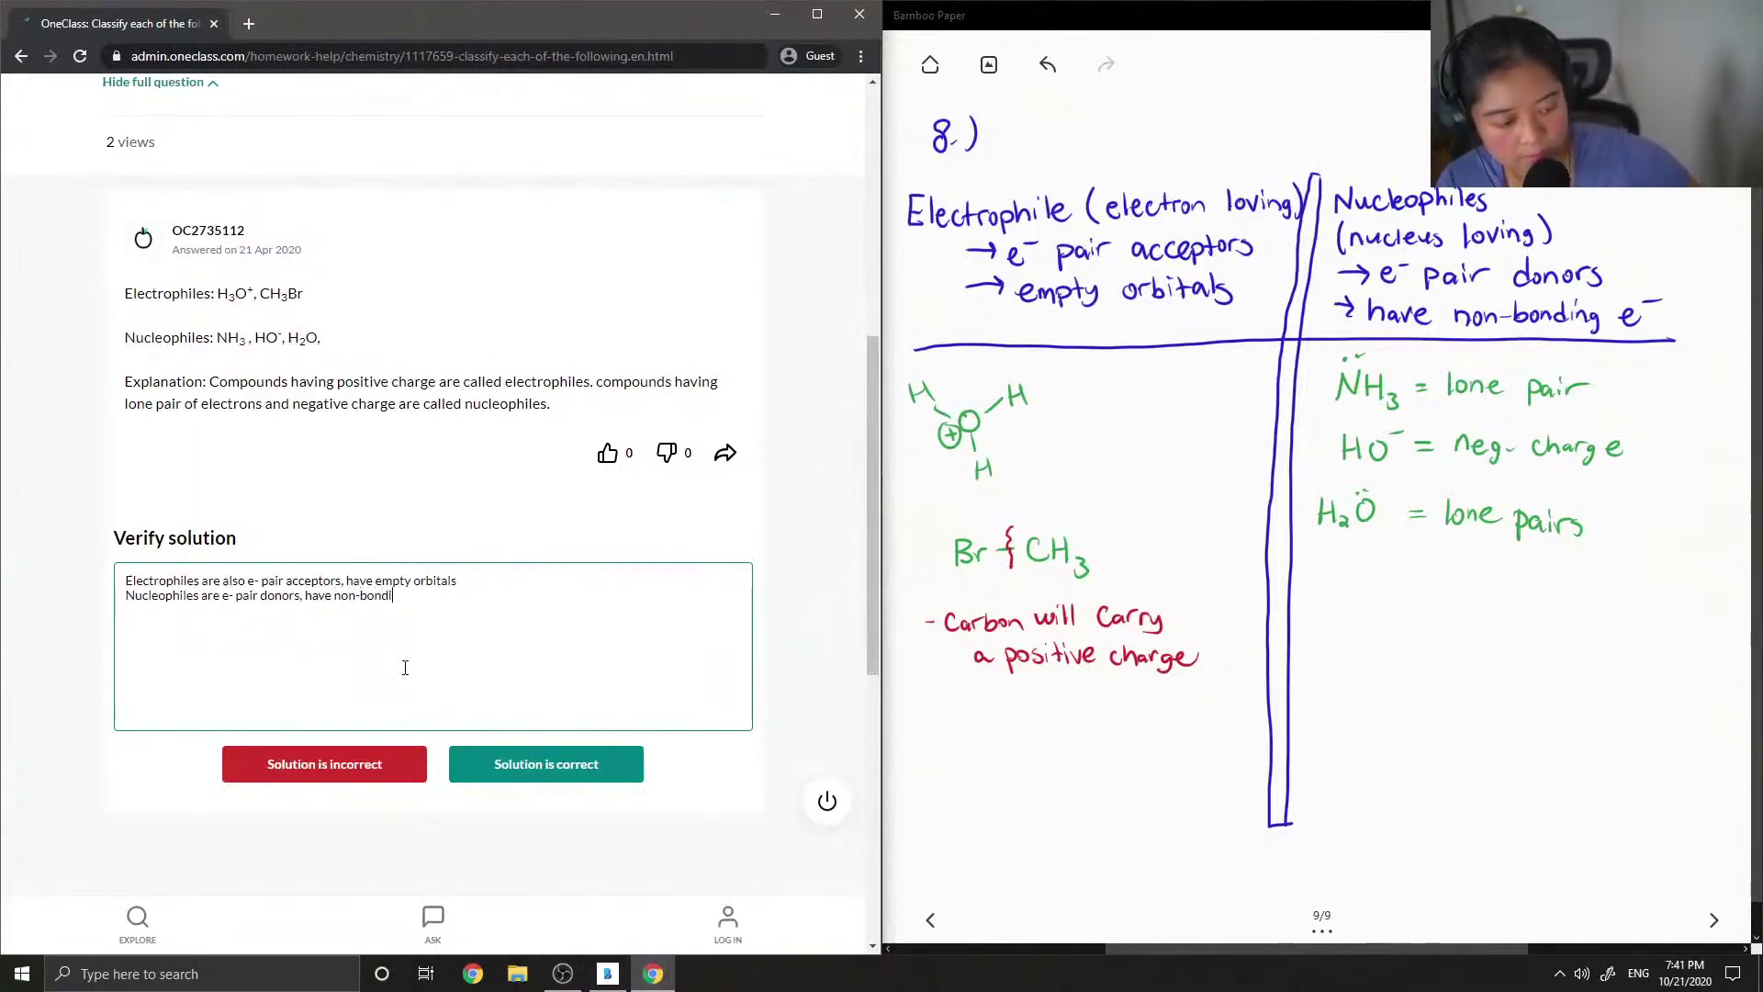
type("ng e-")
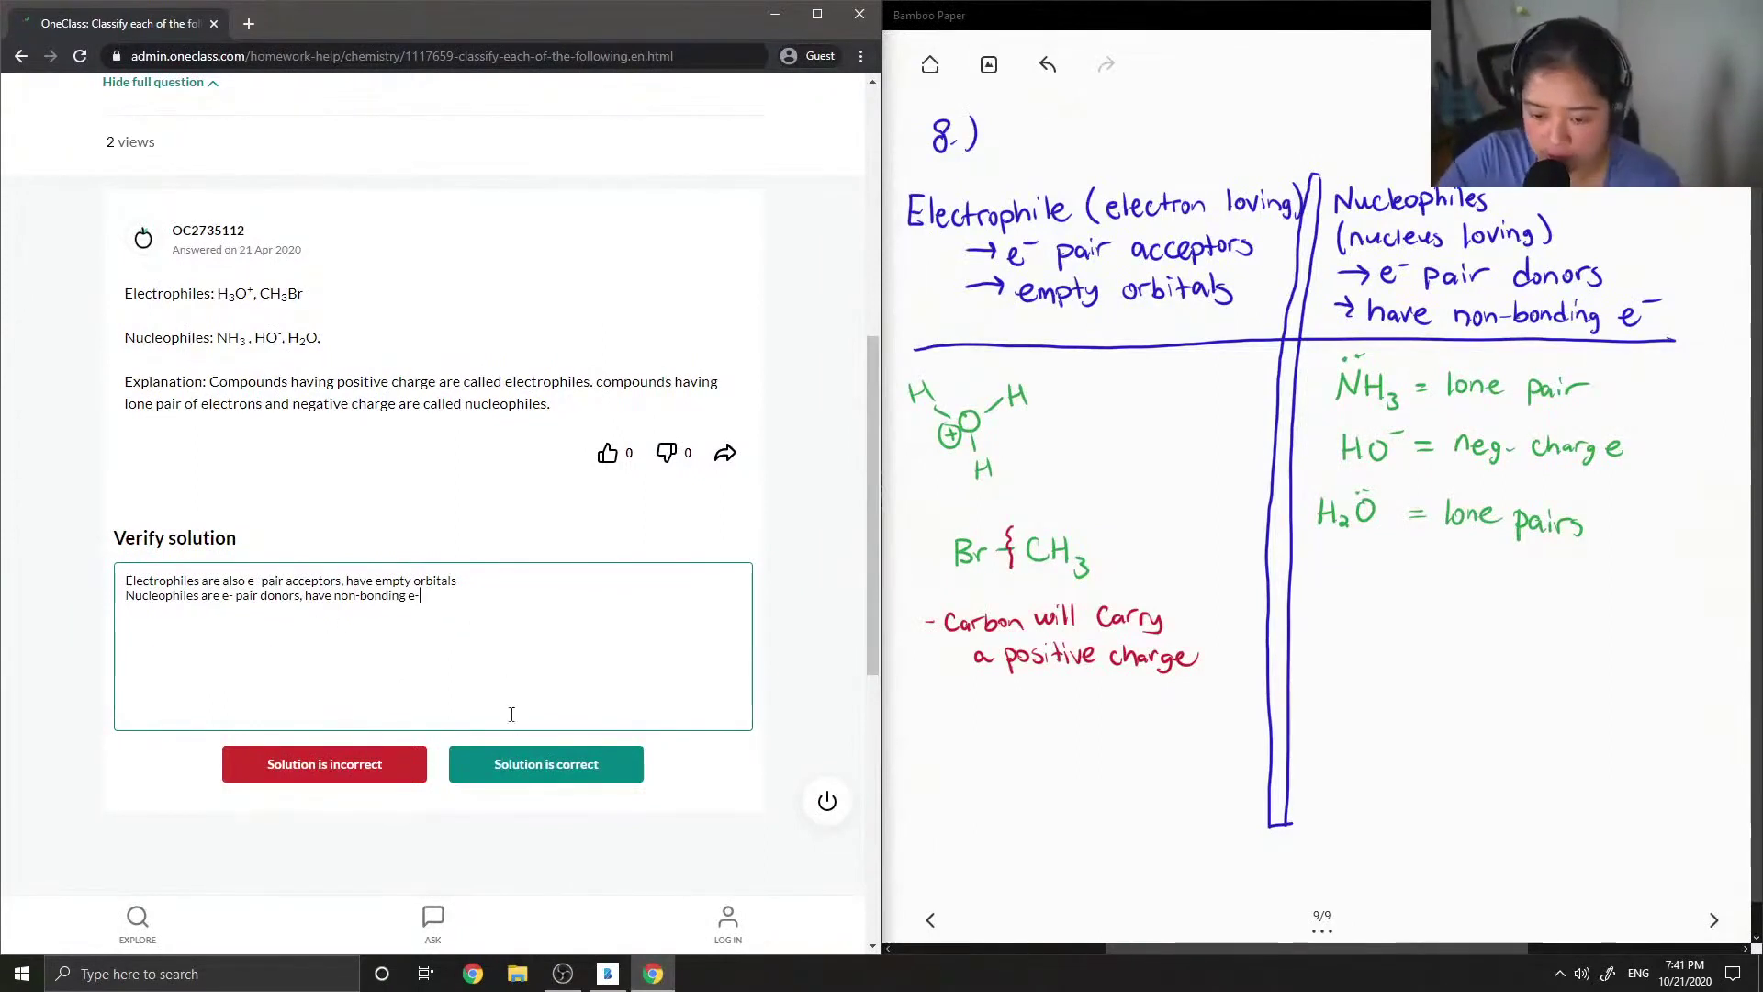
Submit the comment by marking the solution as correct.
left_click(518, 776)
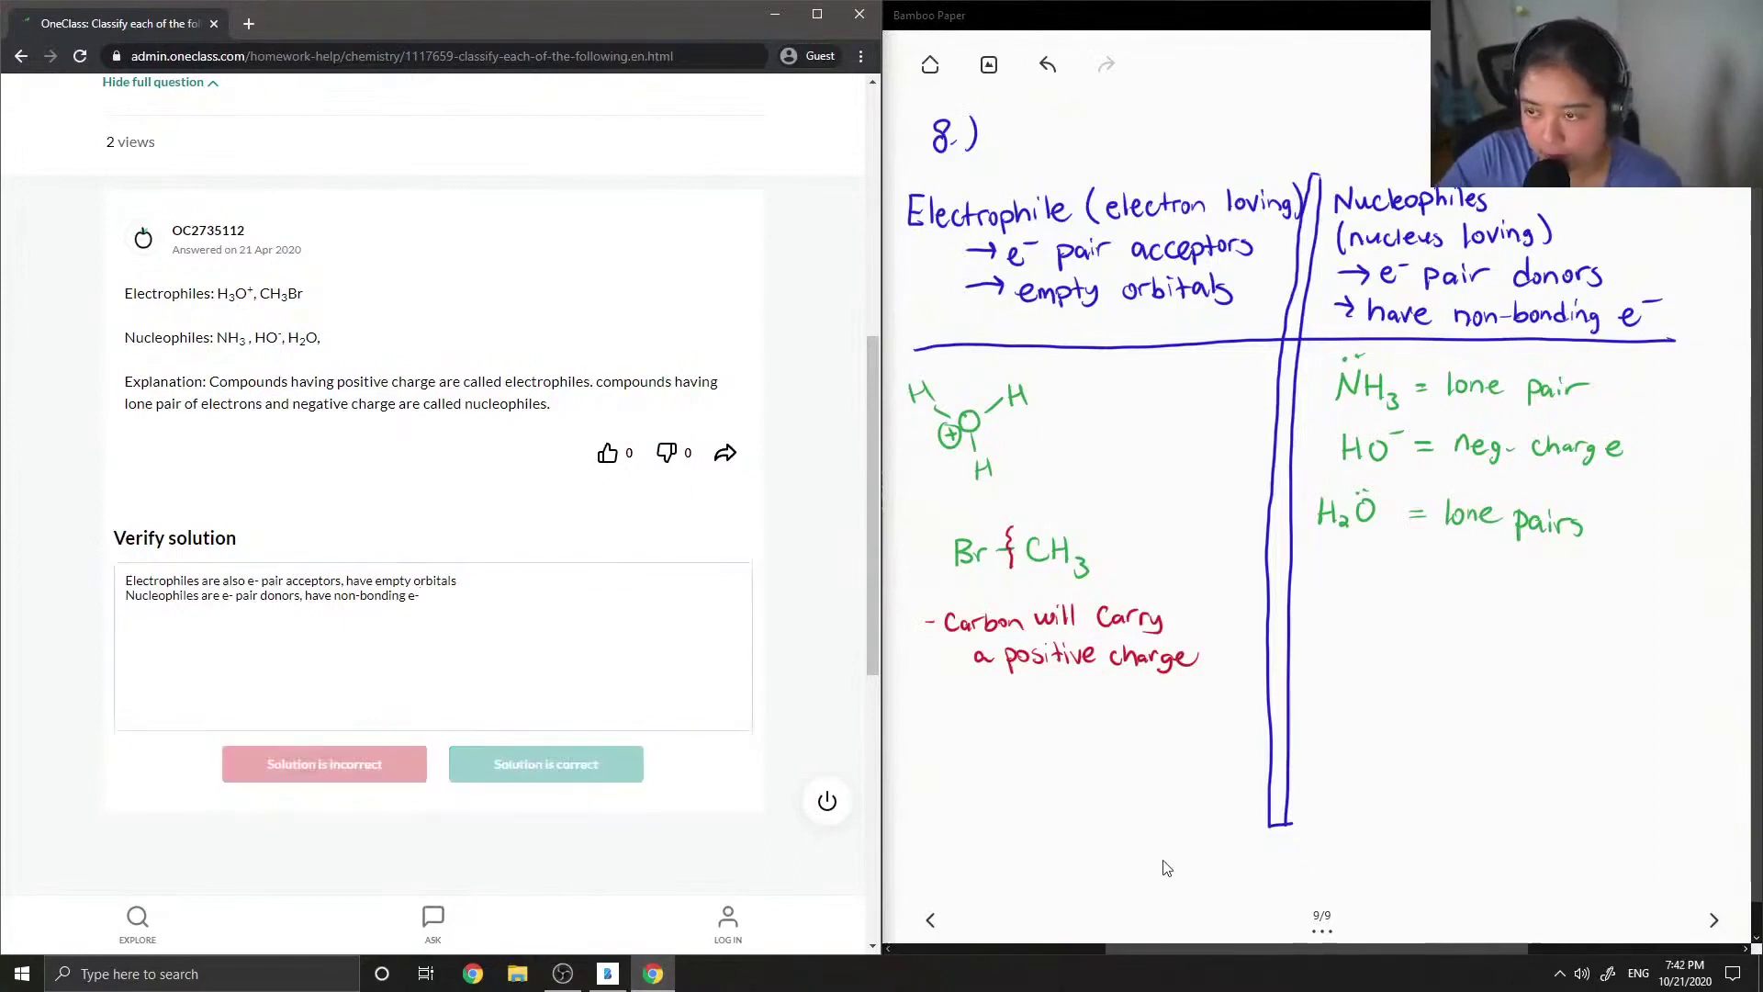